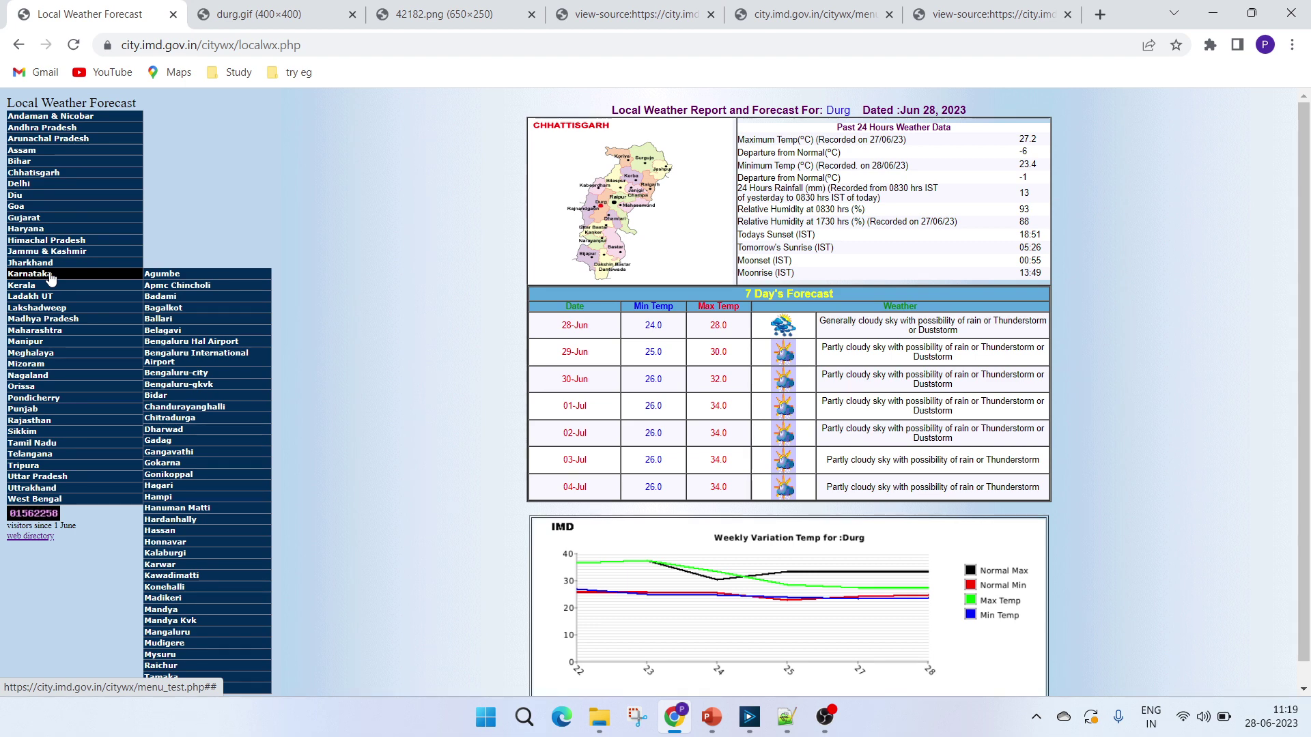
- Open the Durg map image durg.gif and highlight the base path and the city name in its URL
{"action": "mouse_move", "coordinate": [89, 285]}
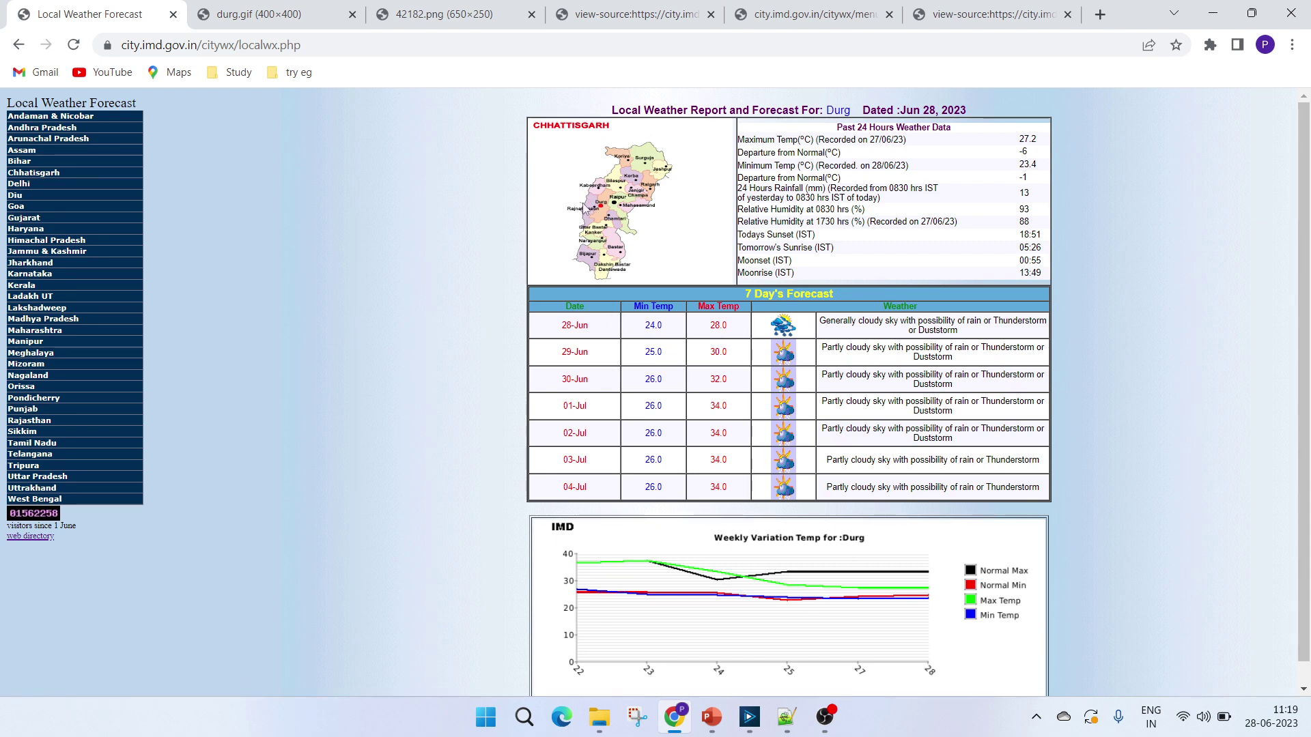
{"action": "right_click", "coordinate": [550, 164]}
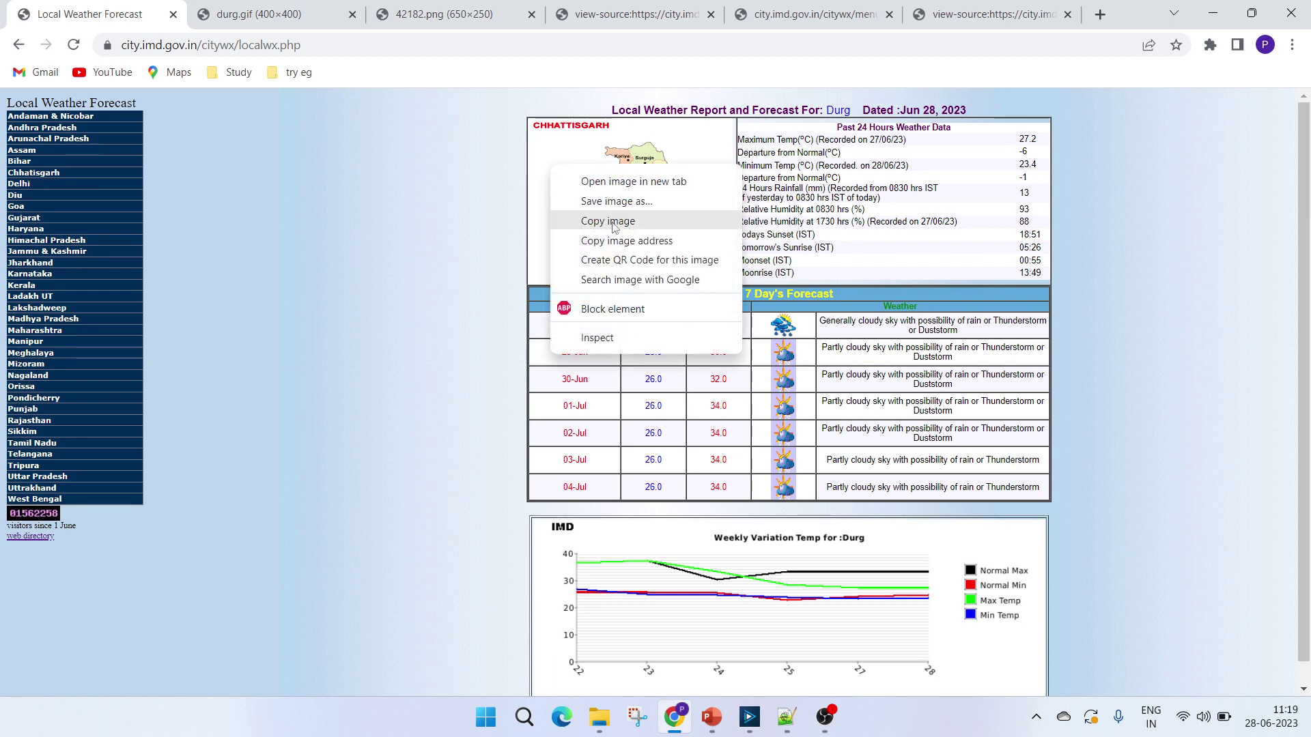
{"action": "left_click", "coordinate": [309, 8]}
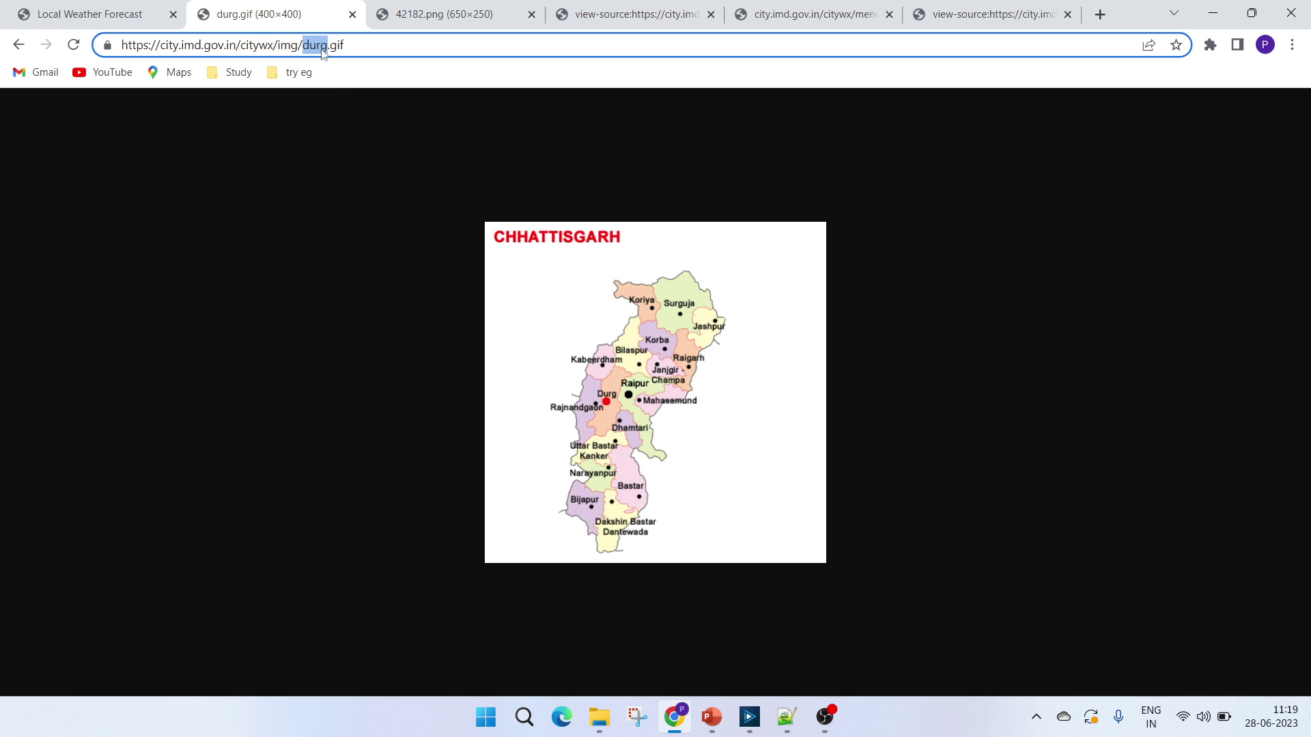
{"action": "left_click", "coordinate": [345, 46]}
{"action": "left_click_drag", "start_coordinate": [307, 46], "coordinate": [107, 45]}
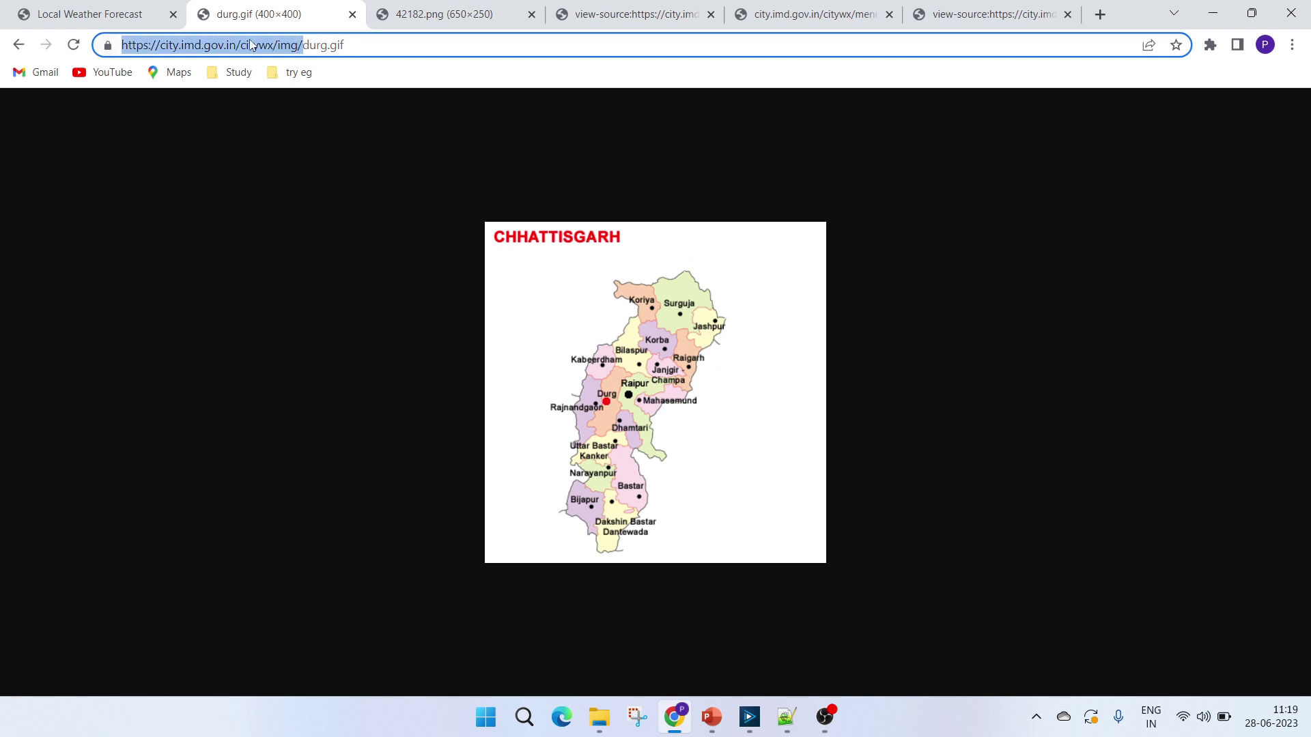
{"action": "double_click", "coordinate": [319, 45]}
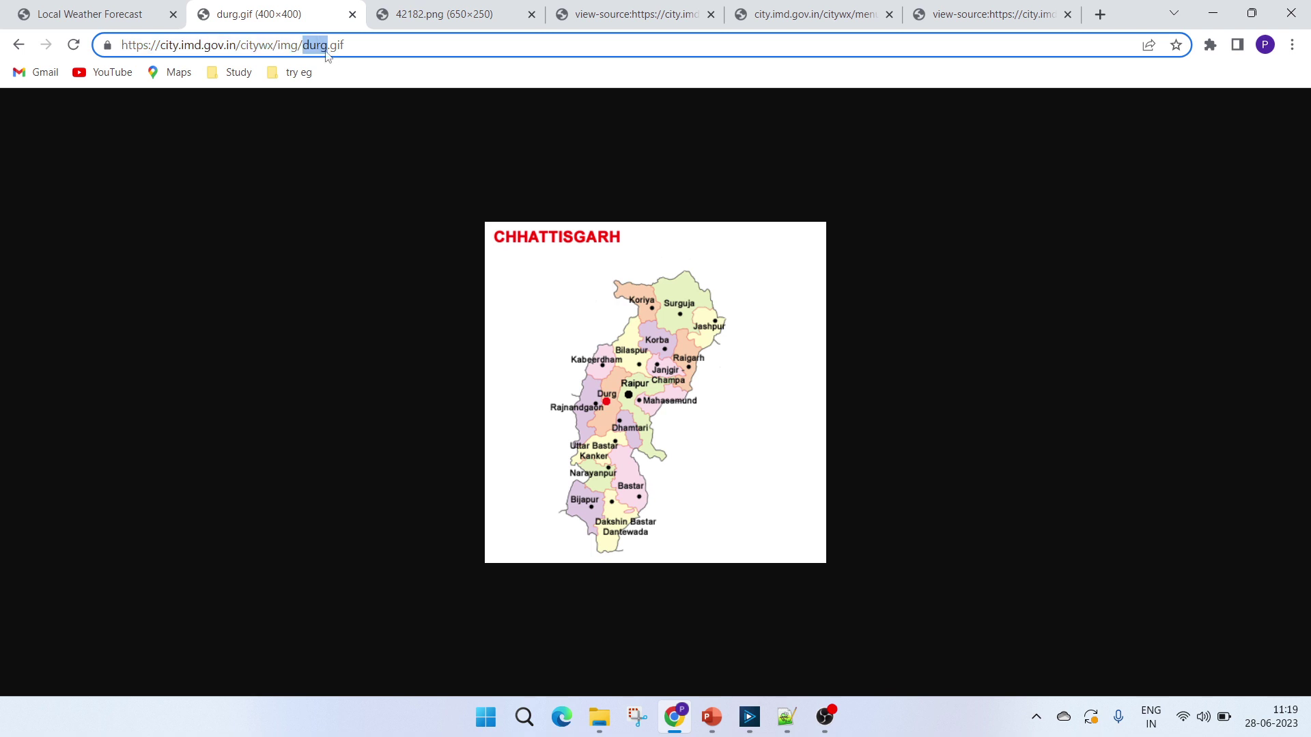
{"action": "left_click", "coordinate": [361, 44]}
- View the weekly temperature chart image 42182.png and highlight the station ID in its URL
{"action": "left_click", "coordinate": [466, 23]}
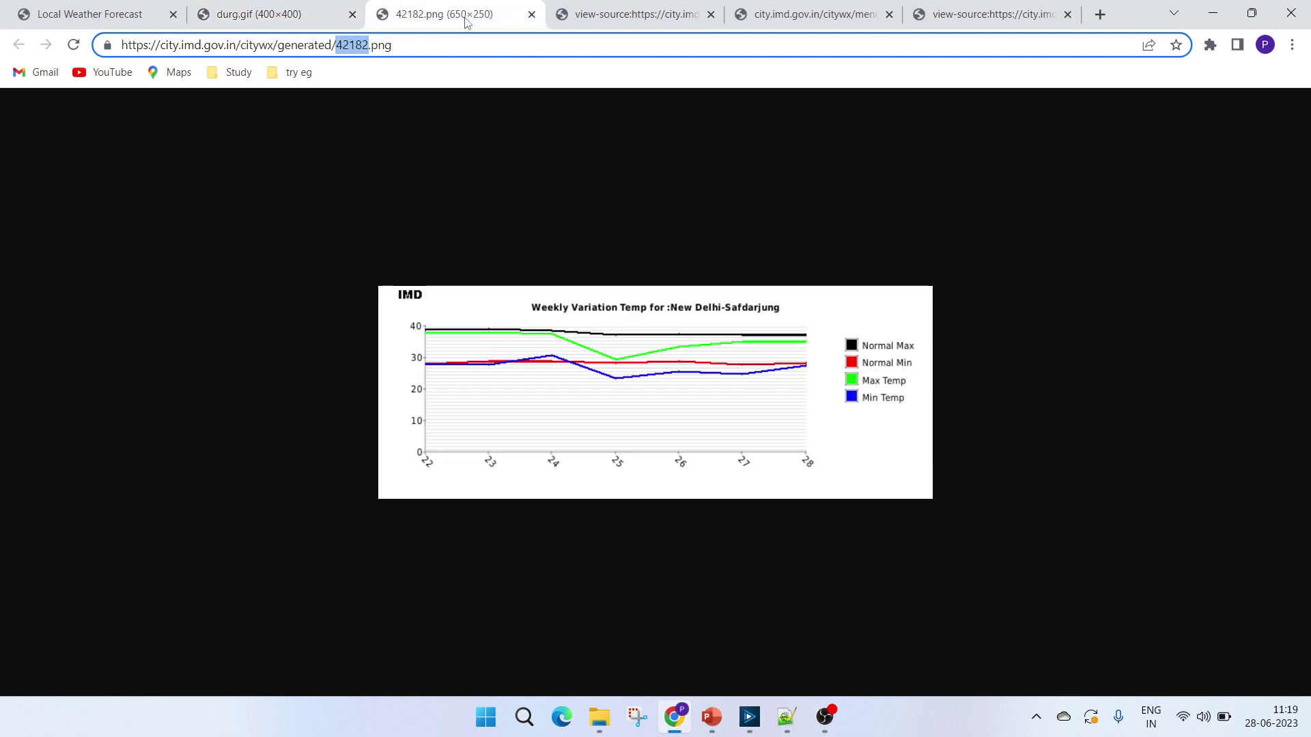
{"action": "left_click", "coordinate": [404, 51]}
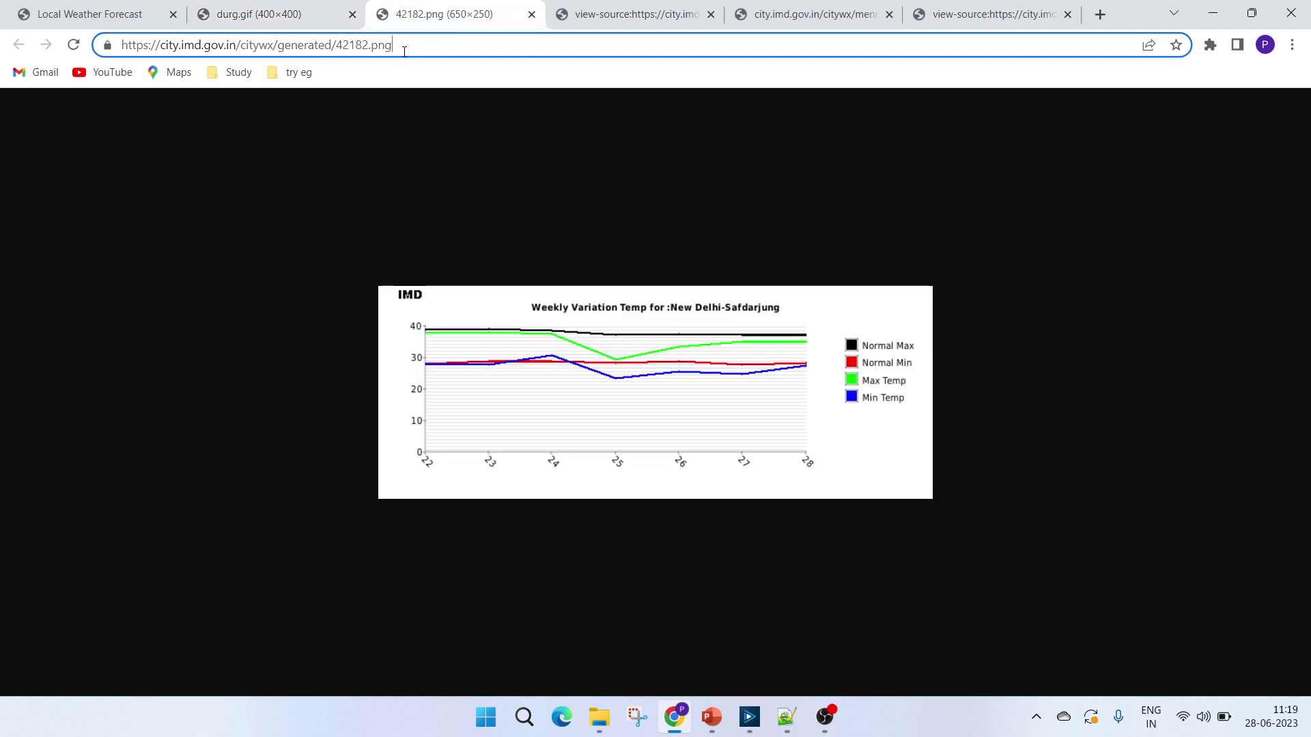
{"action": "double_click", "coordinate": [352, 45]}
- View the source of the localwx.php forecast page, then view the separate menu_test.php page
{"action": "left_click", "coordinate": [631, 10]}
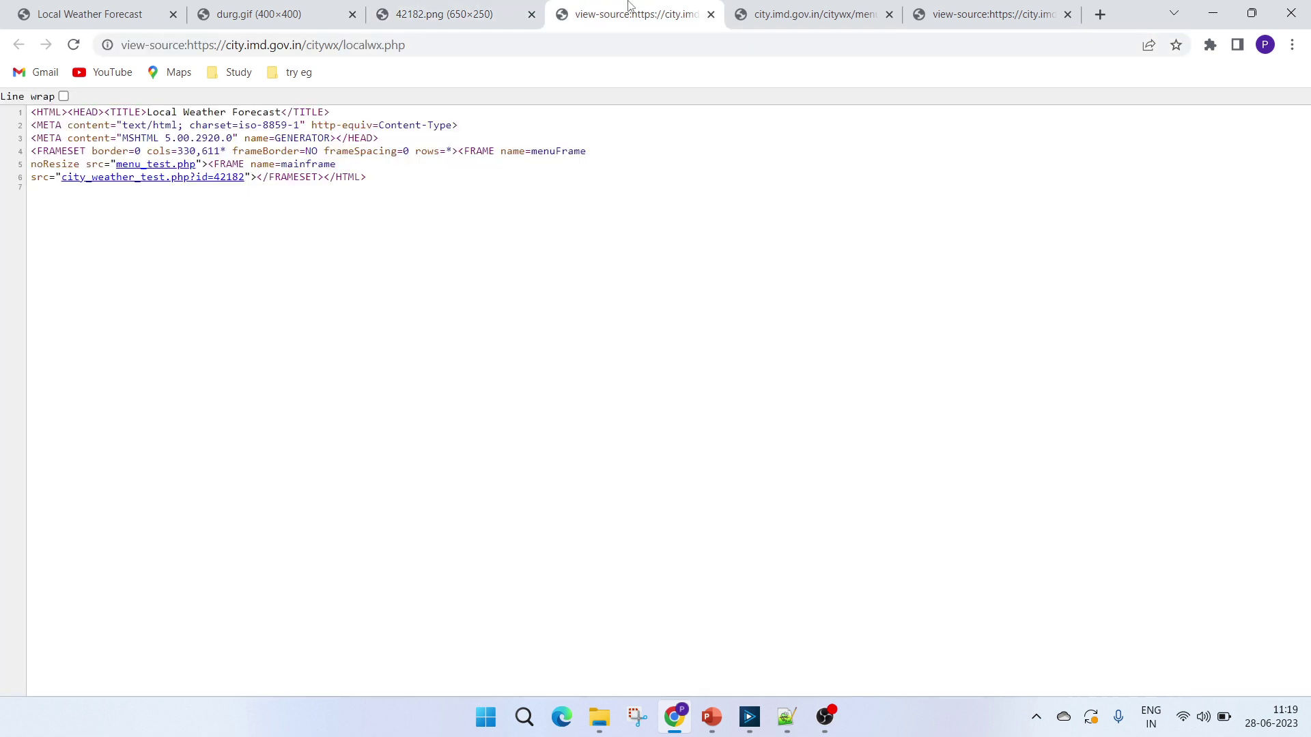
{"action": "left_click", "coordinate": [159, 29]}
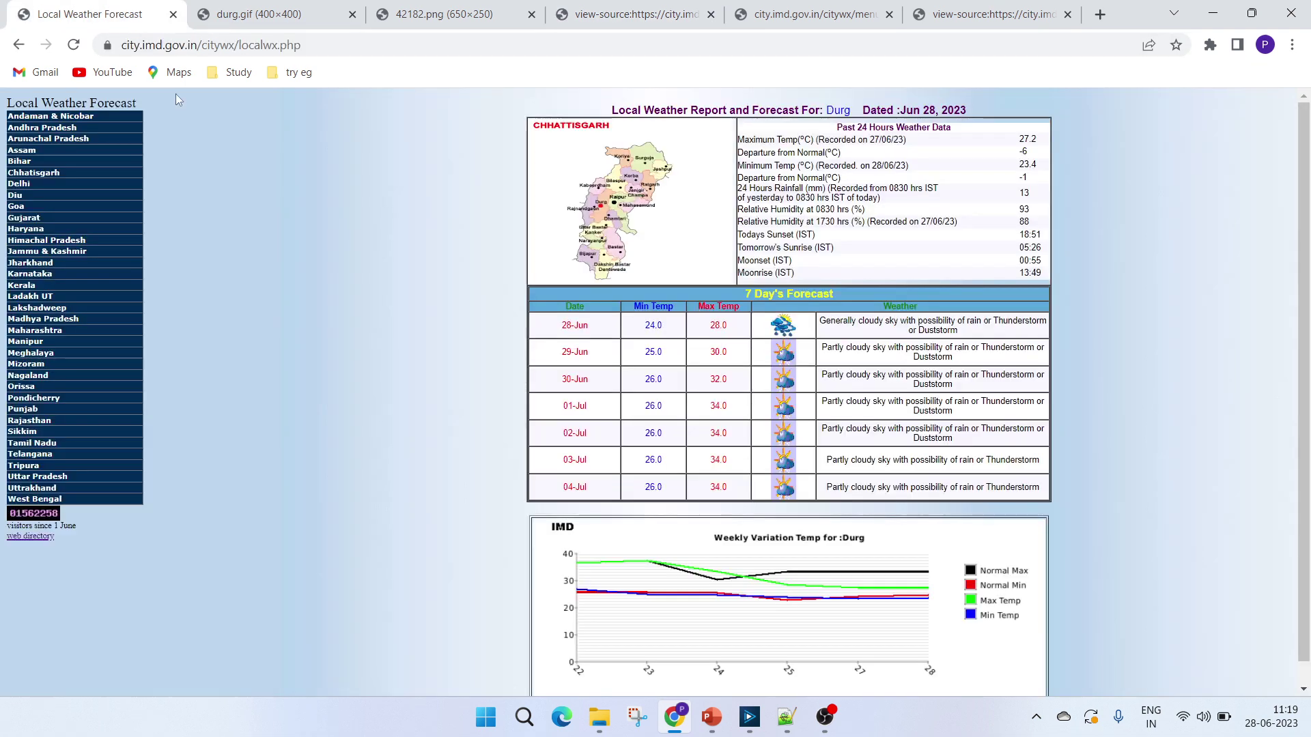
{"action": "right_click", "coordinate": [304, 337]}
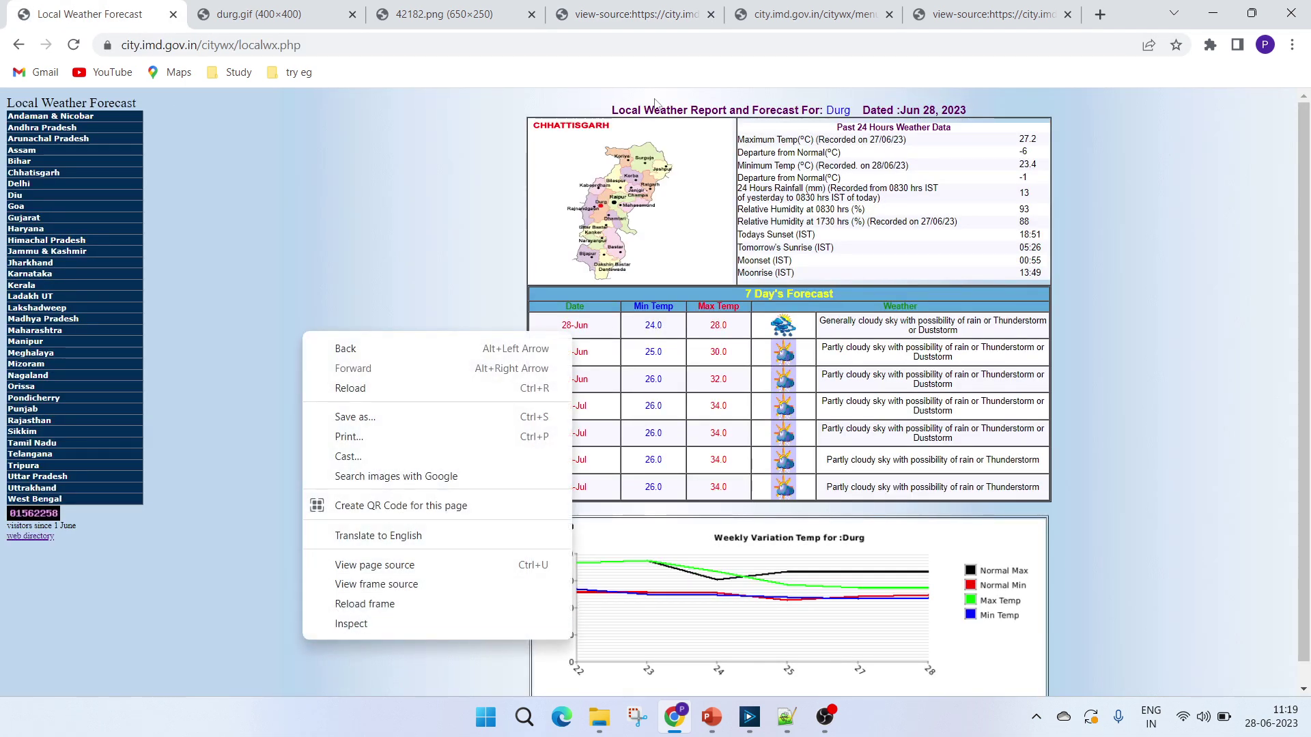
{"action": "left_click", "coordinate": [657, 13]}
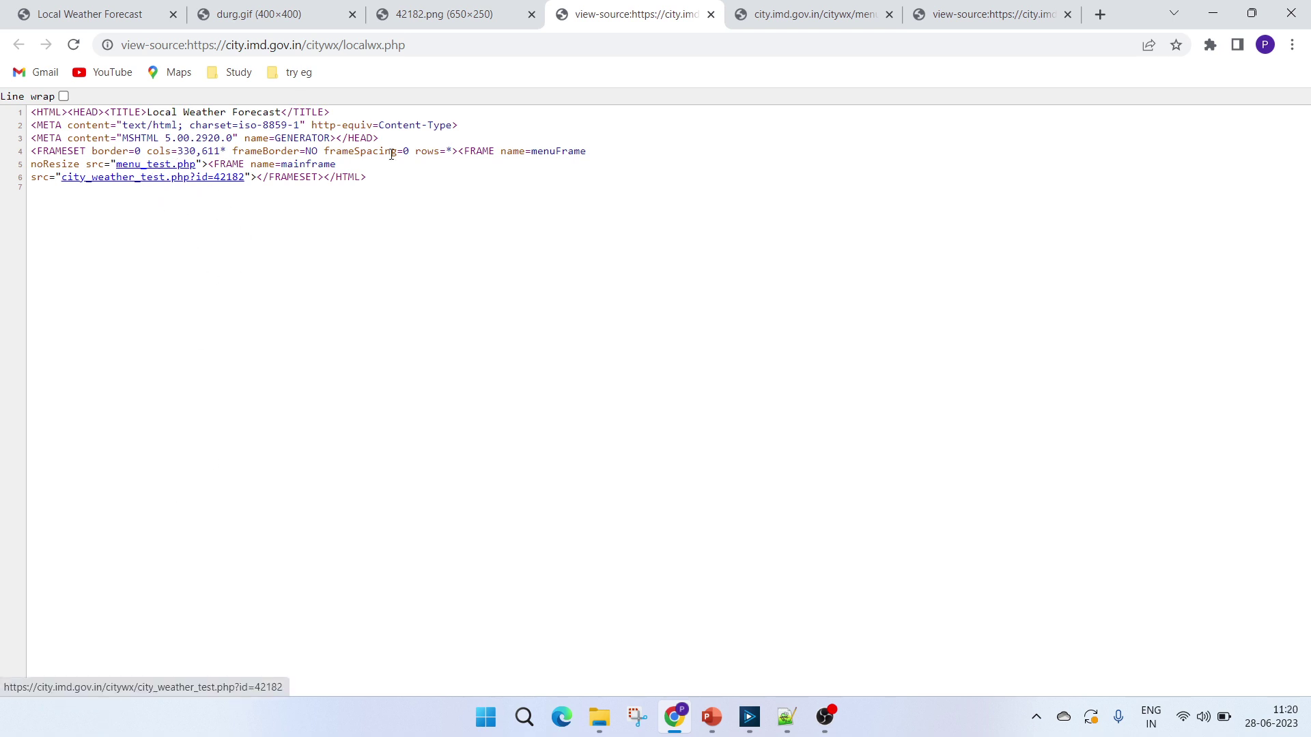
{"action": "left_click", "coordinate": [793, 13]}
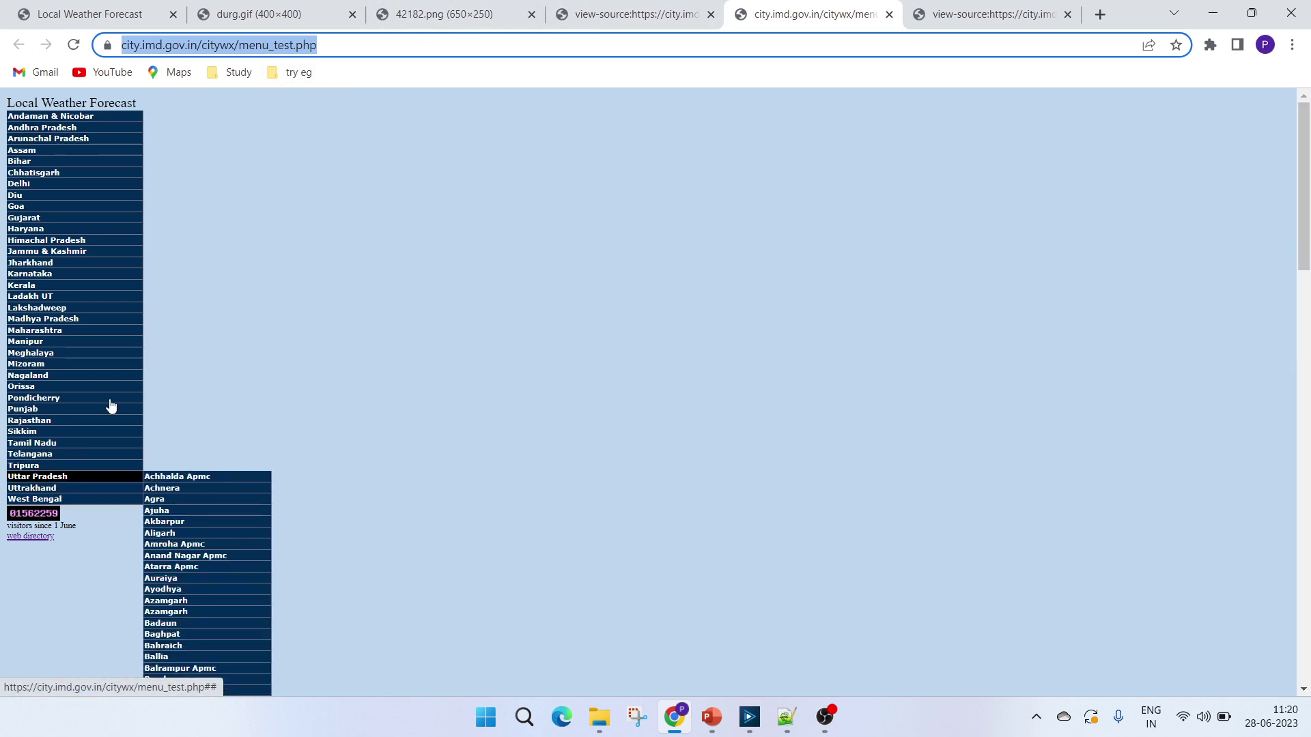
- In the menu_test.php source, find the Chhatisgarh station list and highlight the name Ambikapur
{"action": "left_click", "coordinate": [990, 14]}
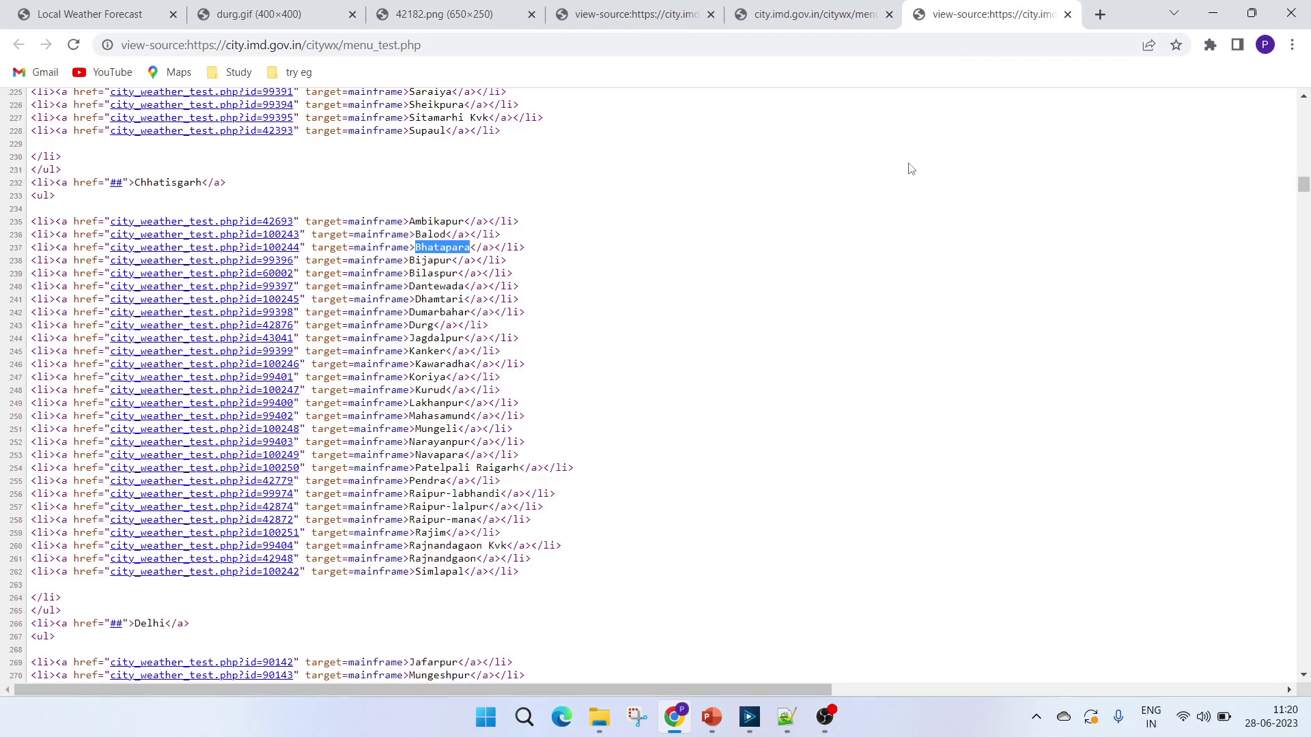
{"action": "scroll", "coordinate": [464, 395], "scroll_direction": "up", "scroll_amount": 3}
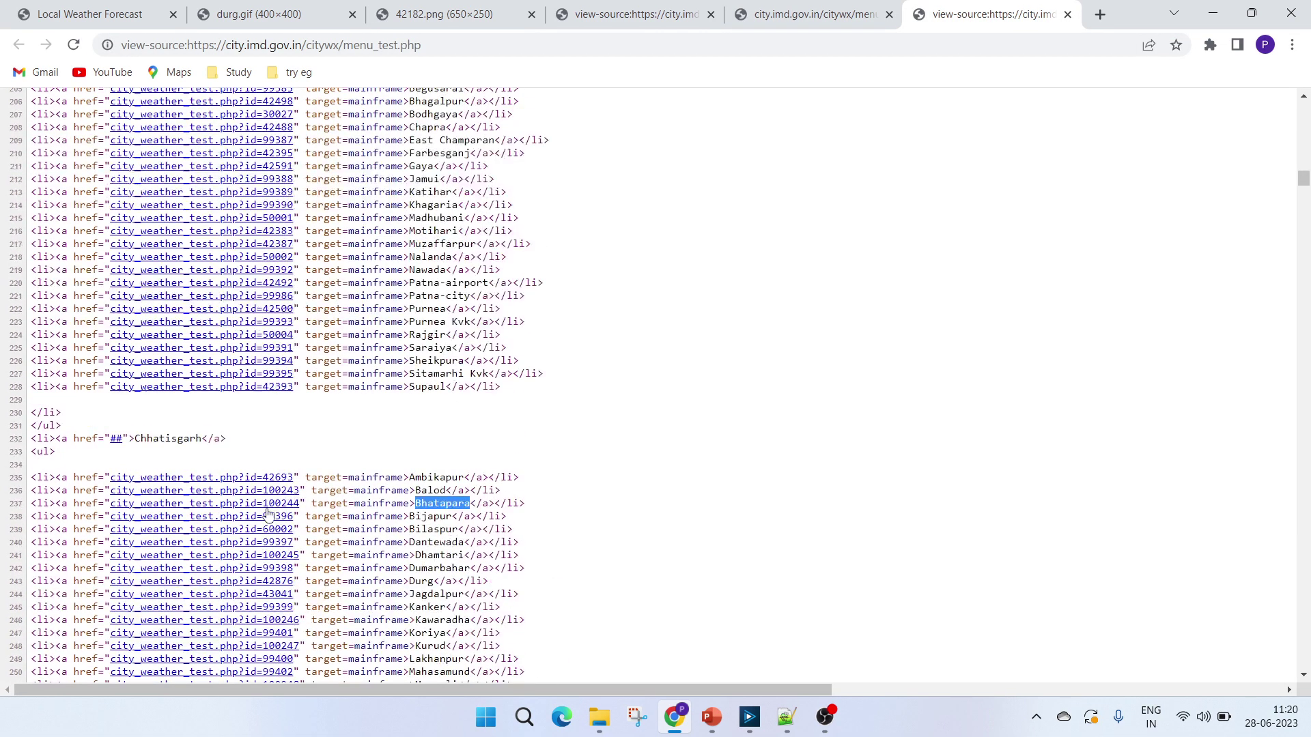
{"action": "double_click", "coordinate": [433, 476]}
{"action": "left_click", "coordinate": [432, 476]}
{"action": "double_click", "coordinate": [432, 475]}
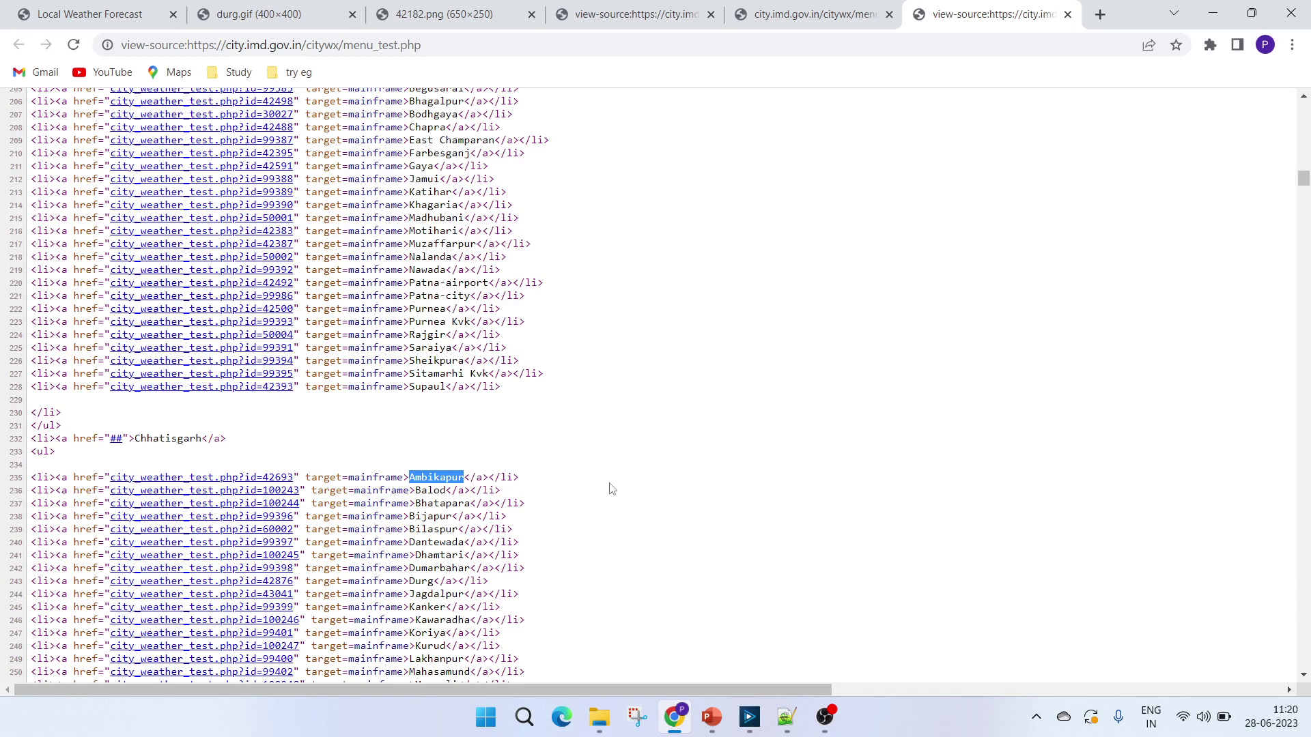
- Compare the city name in the durg.gif URL with the Ambikapur entry in the menu_test.php source
{"action": "left_click", "coordinate": [279, 11]}
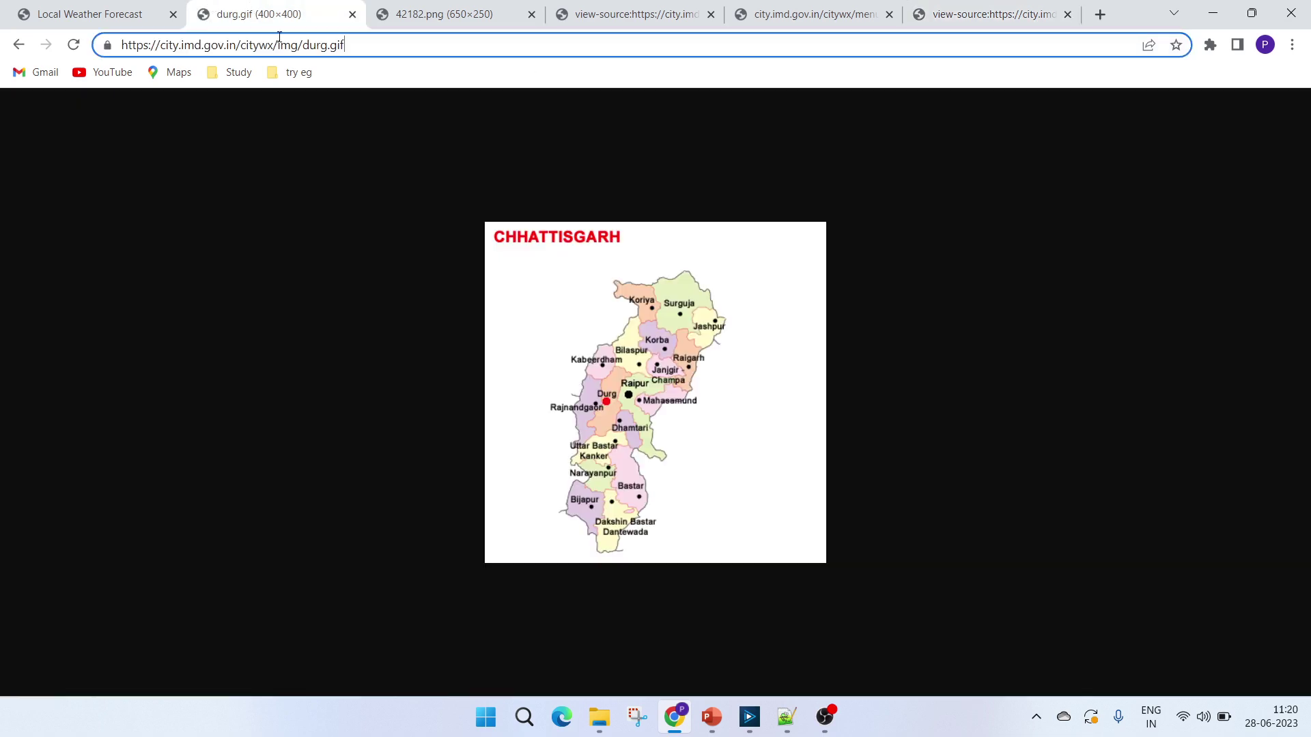
{"action": "left_click", "coordinate": [348, 51]}
{"action": "double_click", "coordinate": [318, 49]}
{"action": "left_click", "coordinate": [981, 14]}
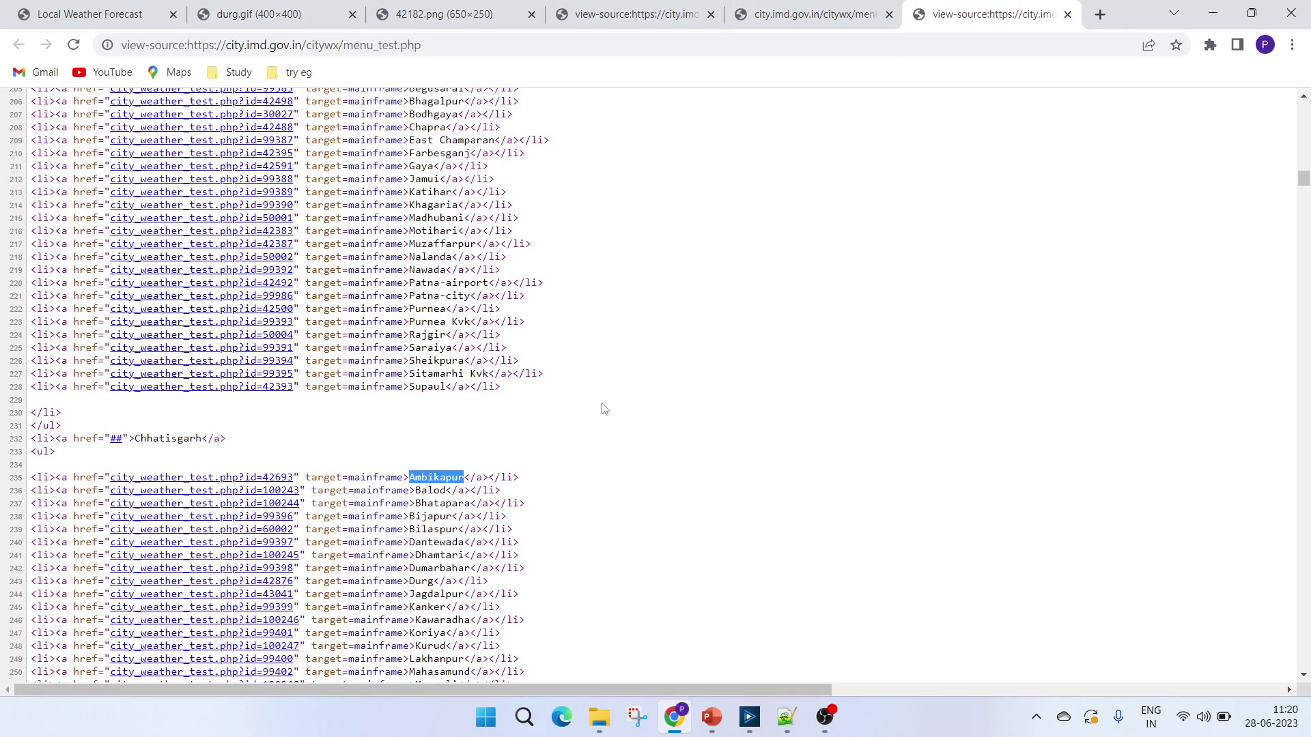
{"action": "left_click_drag", "start_coordinate": [602, 409], "coordinate": [608, 368]}
{"action": "left_click", "coordinate": [752, 363]}
{"action": "double_click", "coordinate": [434, 476]}
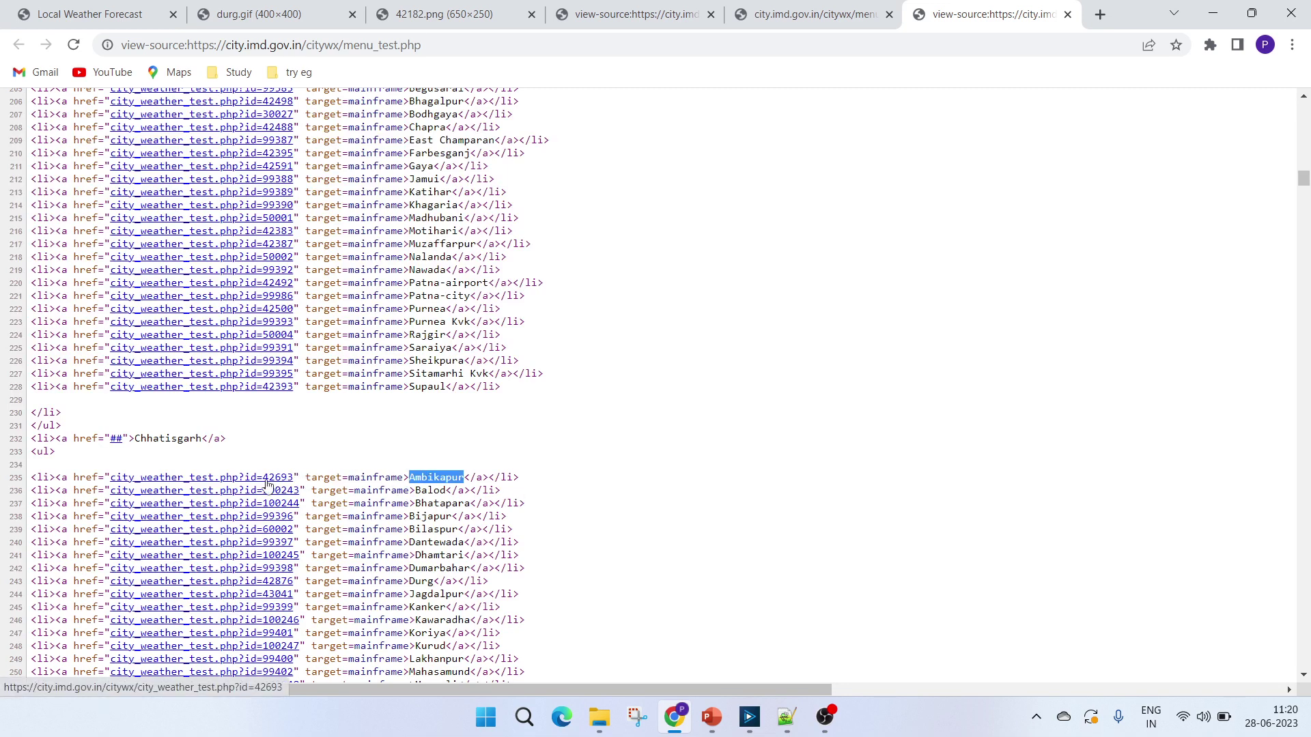
- Return to the temperature chart image and highlight 42182 in its URL for comparison with the station IDs in the source
{"action": "left_click", "coordinate": [444, 14]}
{"action": "double_click", "coordinate": [355, 42]}
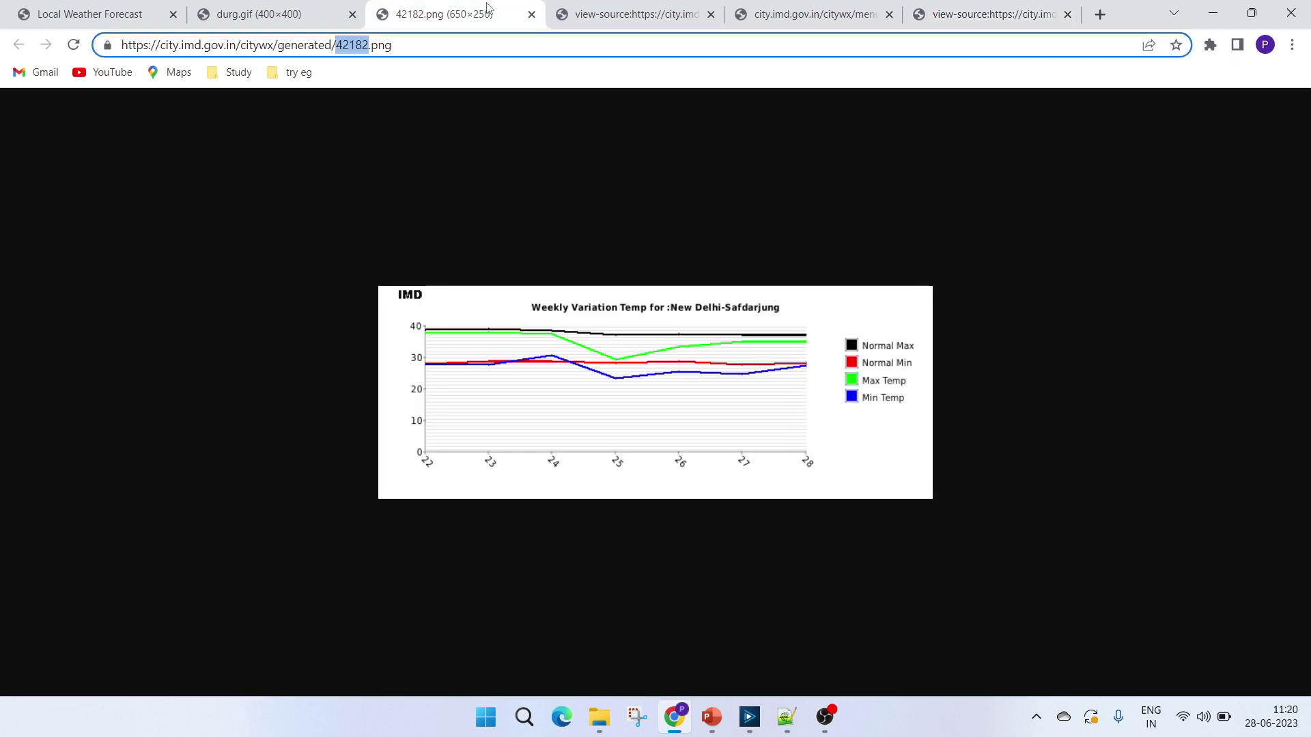
{"action": "double_click", "coordinate": [354, 45]}
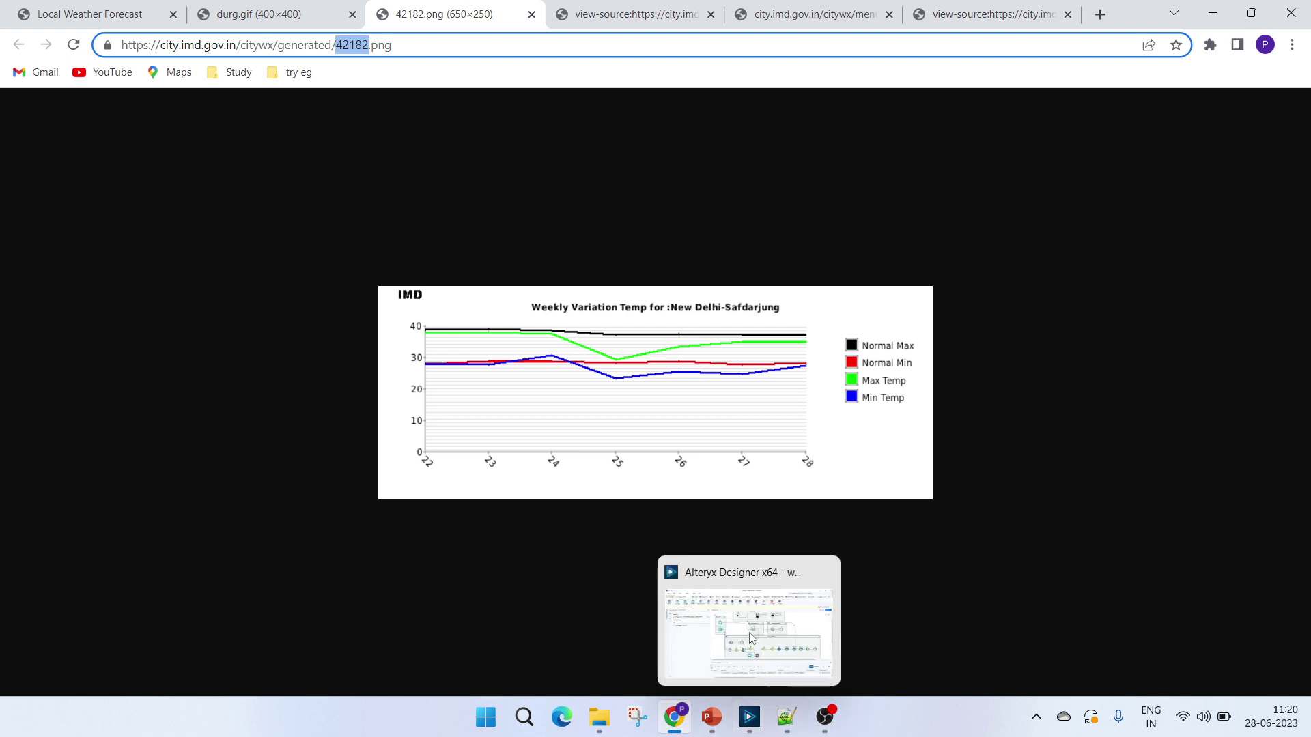
- Switch to Alteryx Designer and run wf5.yxwz as an analytic app with durg as the city
{"action": "left_click", "coordinate": [749, 717]}
{"action": "scroll", "coordinate": [727, 276], "scroll_direction": "up", "scroll_amount": 1}
{"action": "scroll", "coordinate": [726, 276], "scroll_direction": "up", "scroll_amount": 1}
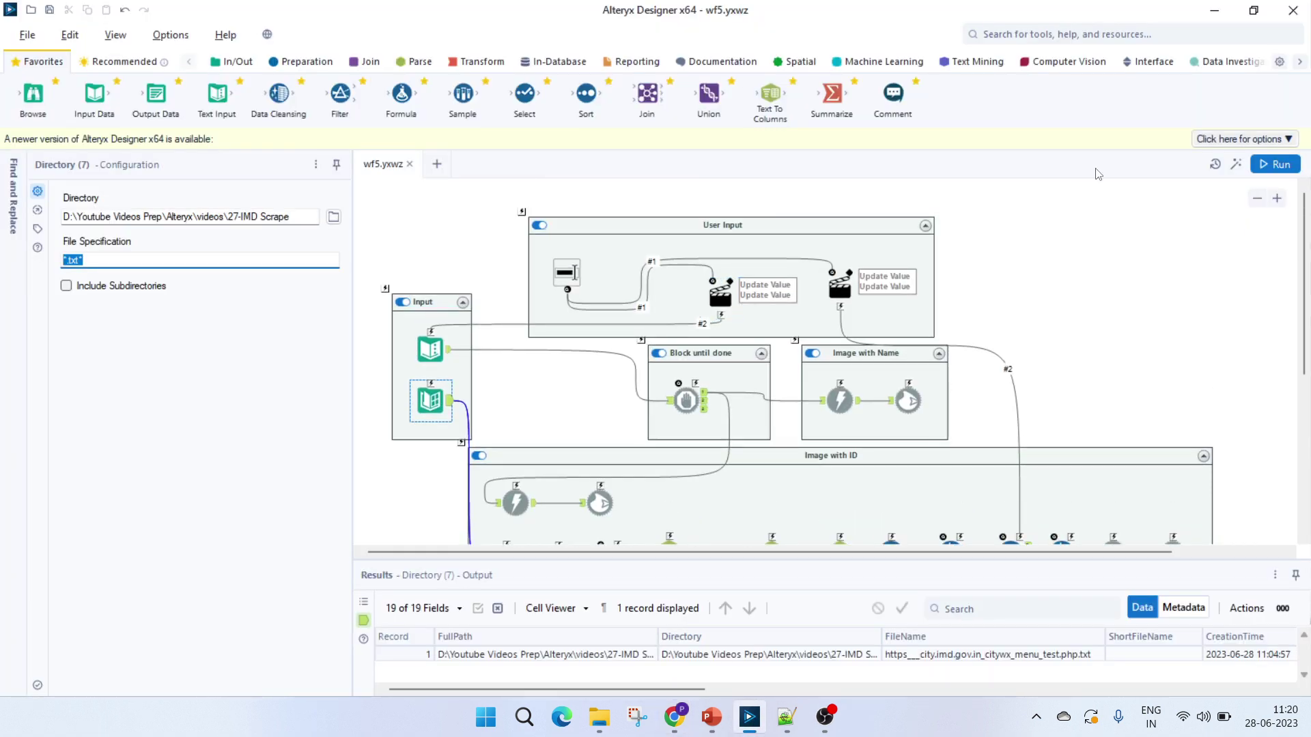
{"action": "left_click", "coordinate": [1237, 171]}
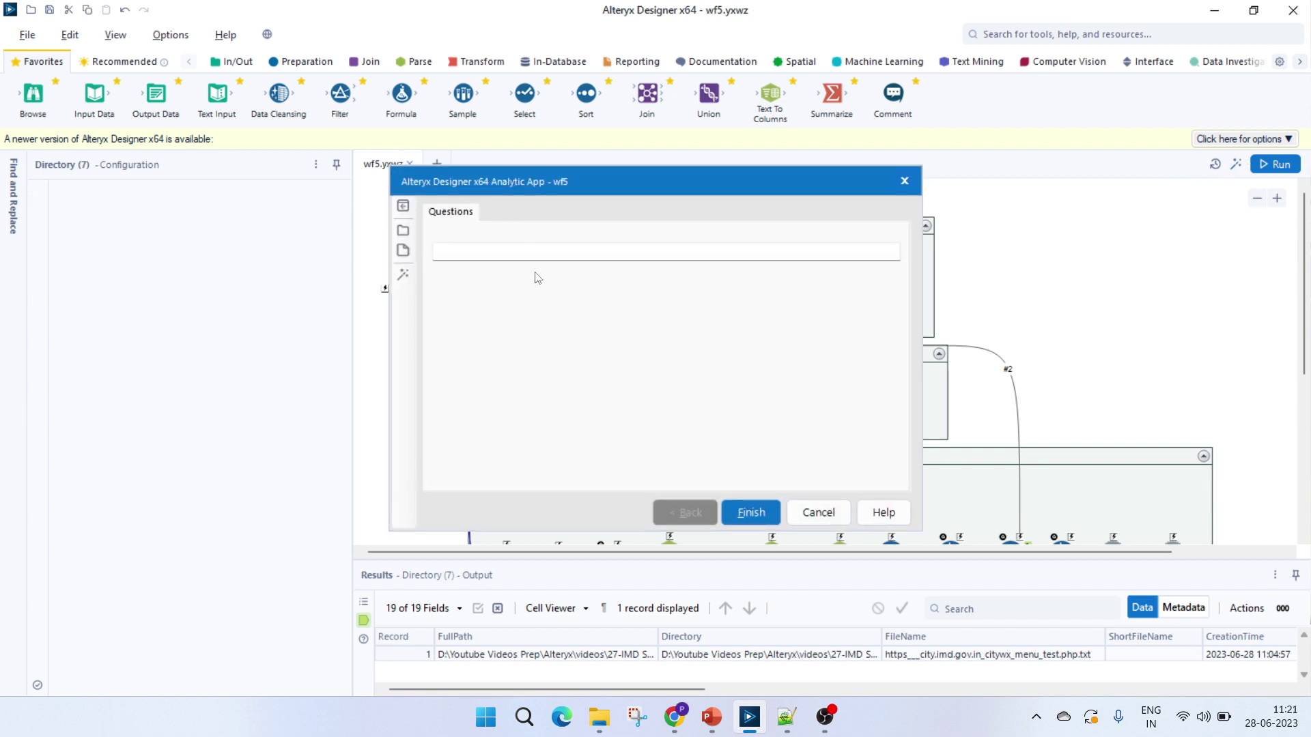
{"action": "left_click", "coordinate": [476, 255]}
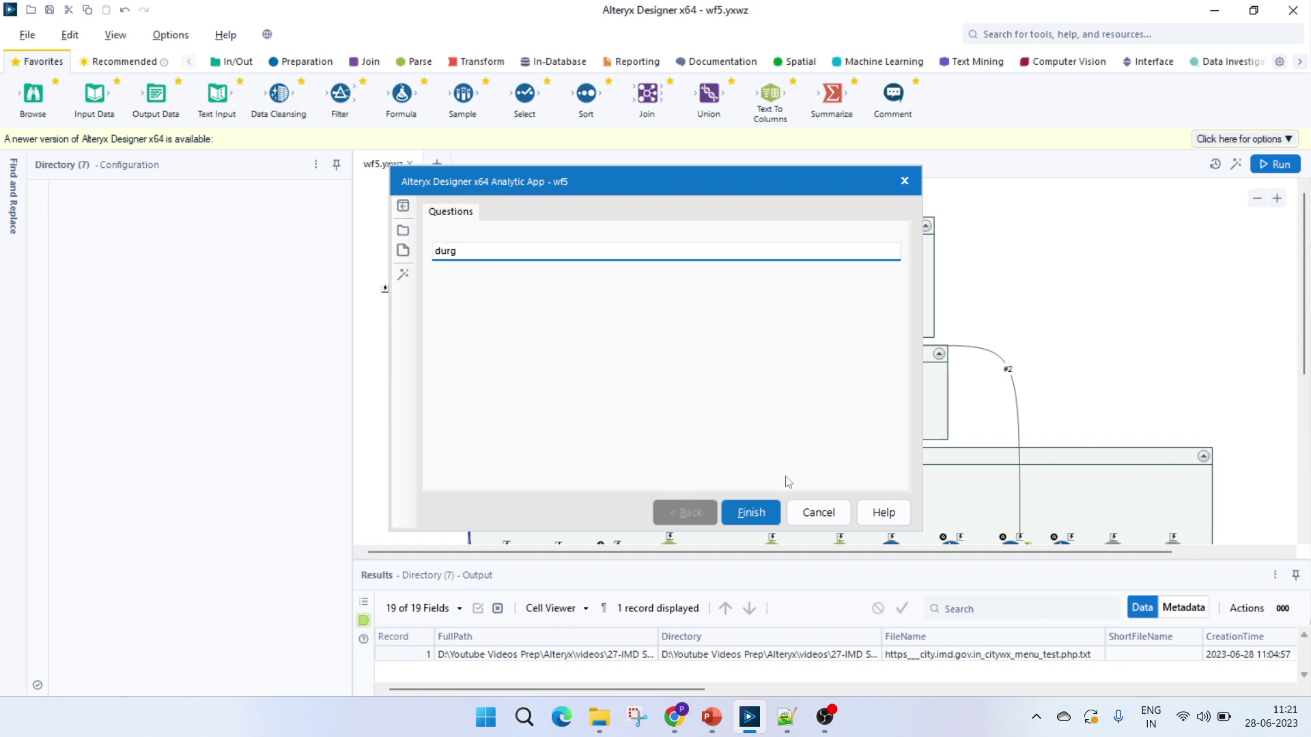
{"action": "left_click", "coordinate": [752, 514]}
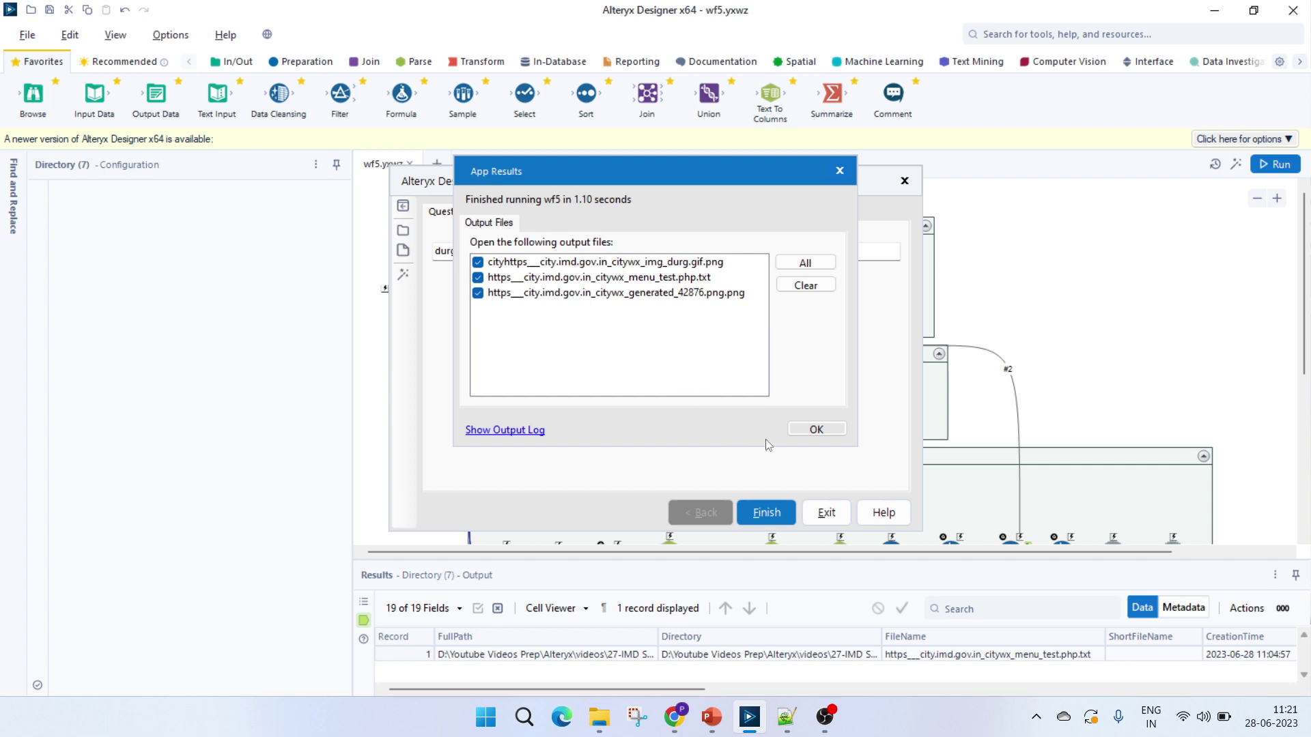
- Open the app's output files, check the Durg images and the menu source text, and exit the app
{"action": "left_click", "coordinate": [813, 430]}
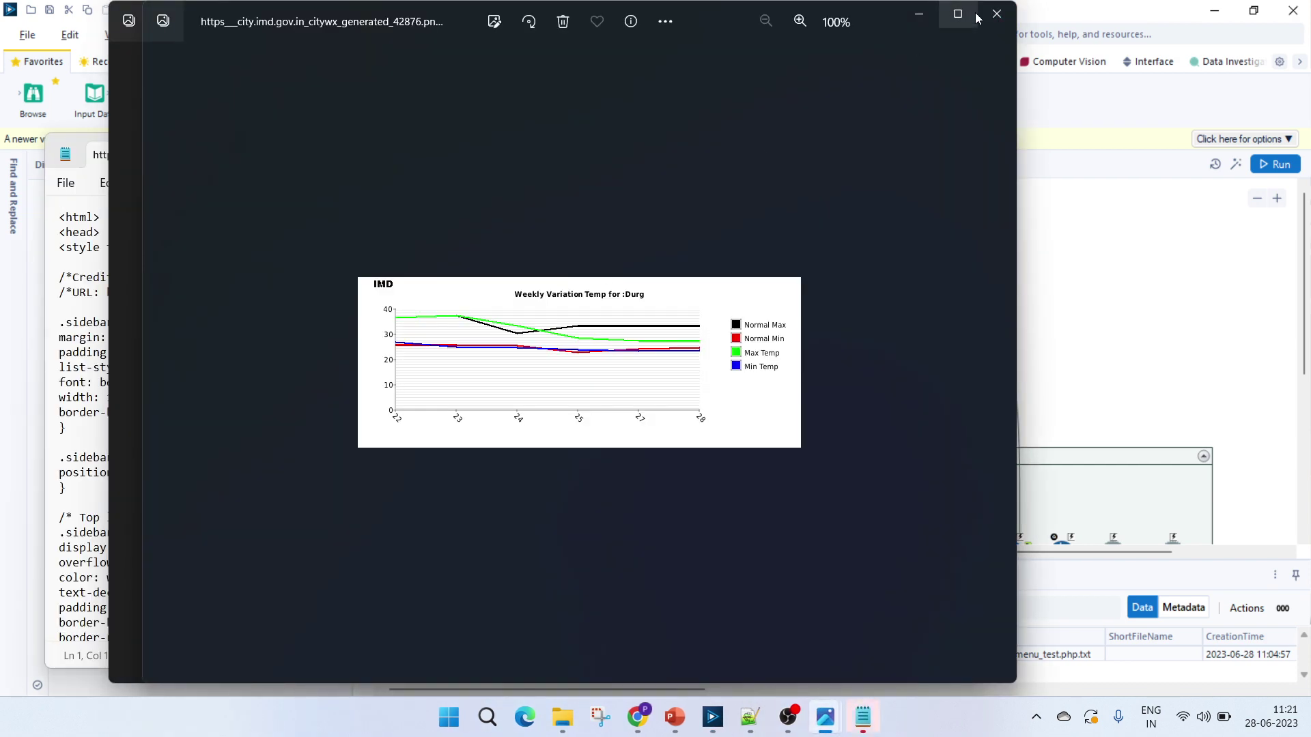
{"action": "left_click", "coordinate": [916, 14]}
{"action": "left_click", "coordinate": [911, 12]}
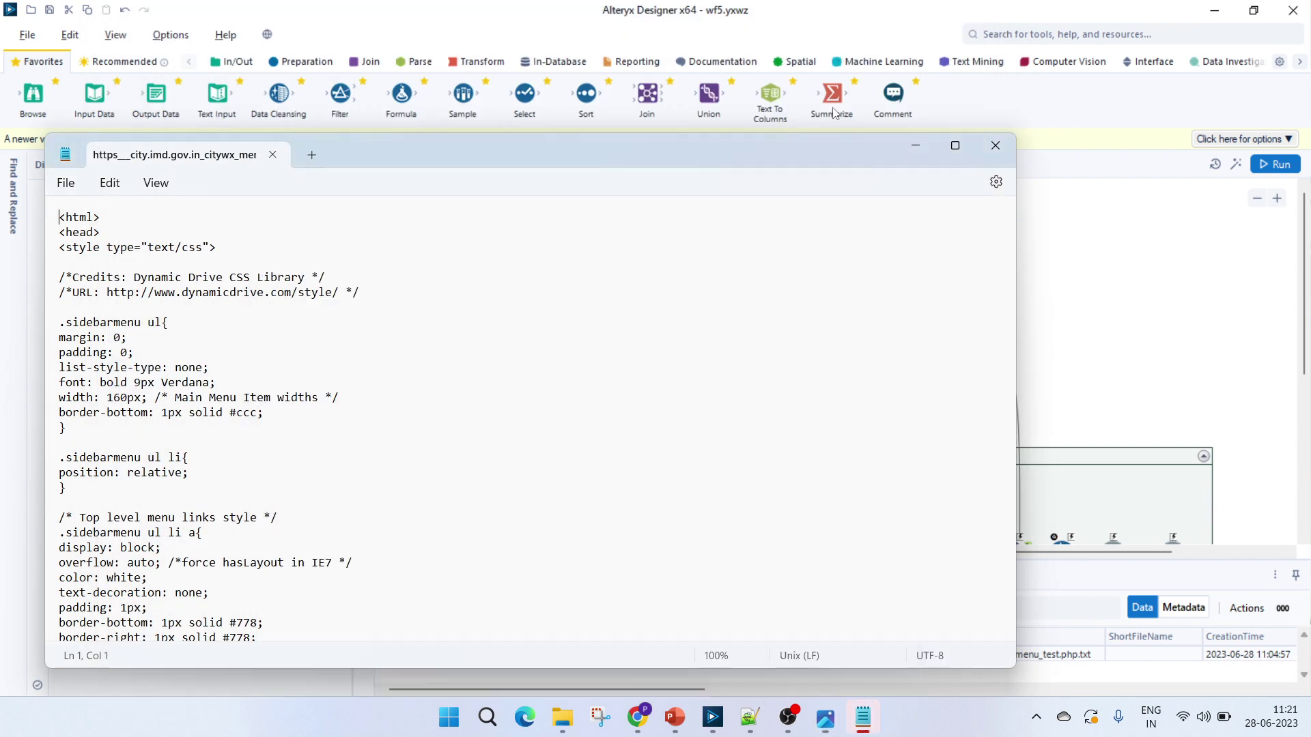
{"action": "left_click", "coordinate": [394, 350]}
{"action": "scroll", "coordinate": [368, 396], "scroll_direction": "down", "scroll_amount": 9}
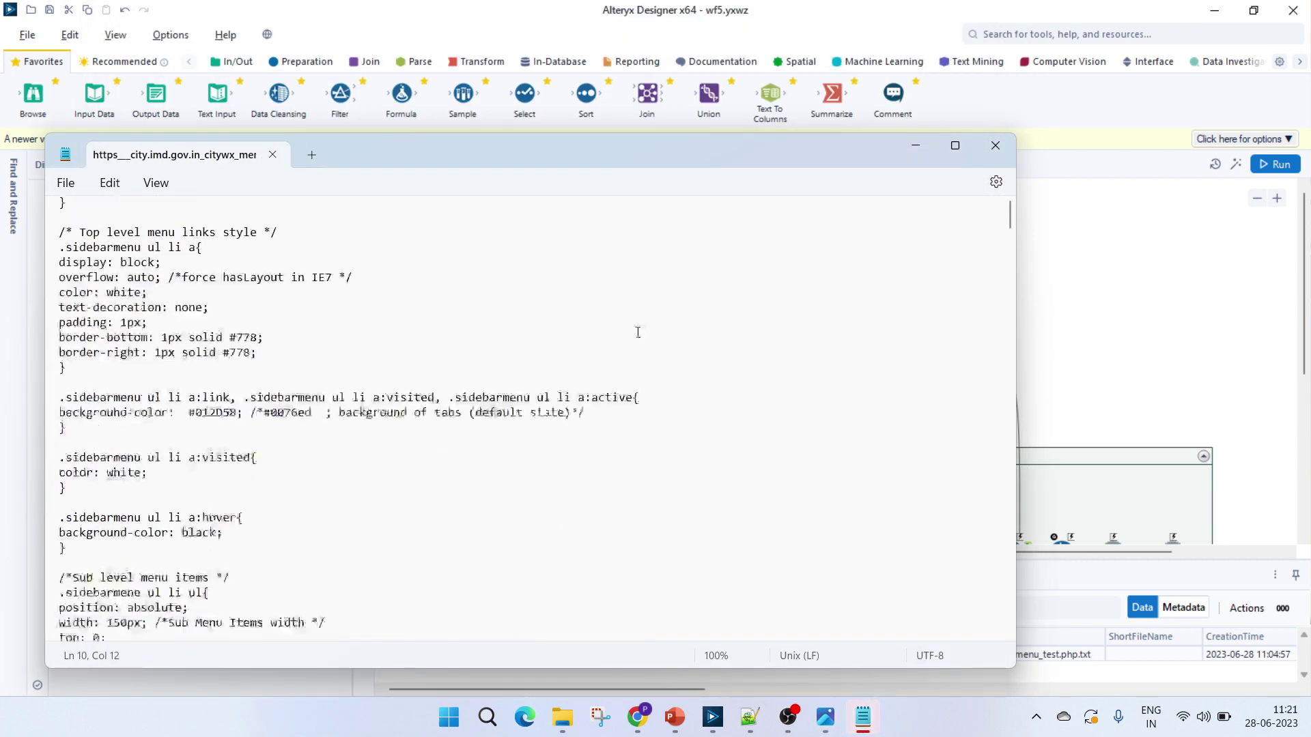
{"action": "left_click", "coordinate": [993, 151]}
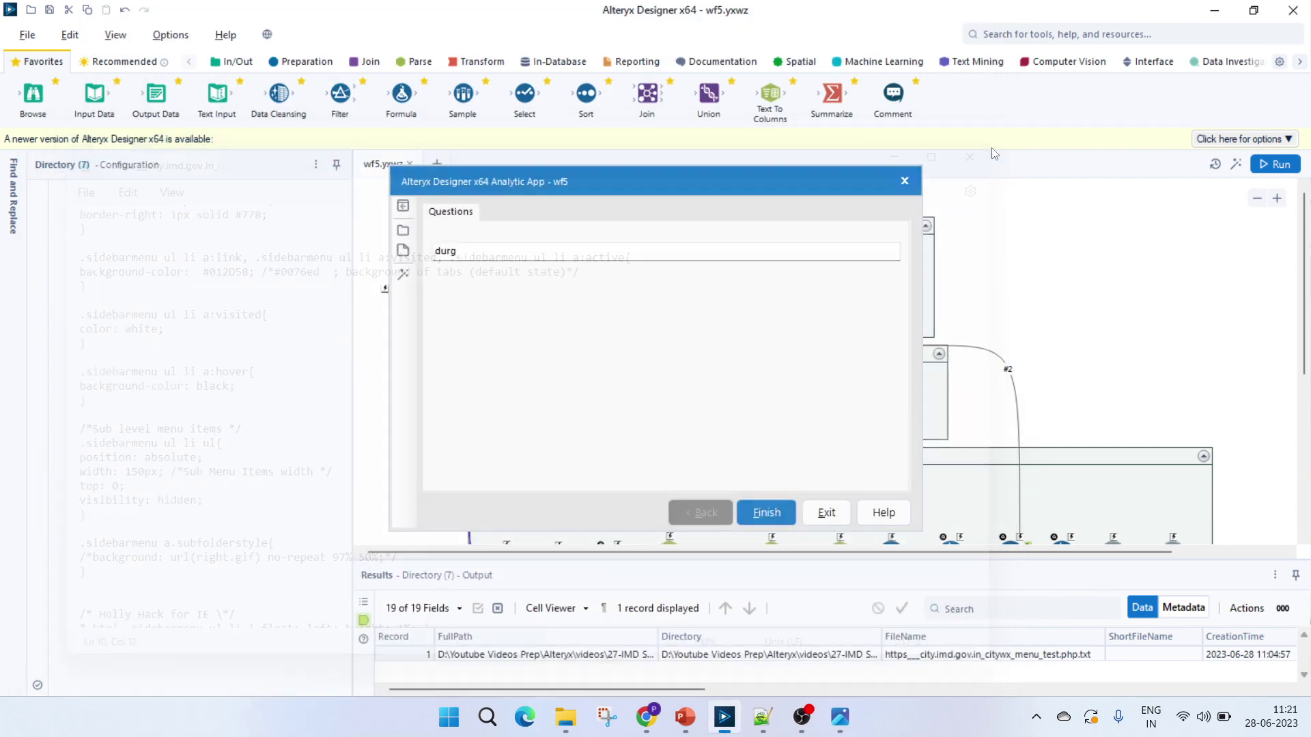
{"action": "left_click", "coordinate": [790, 510]}
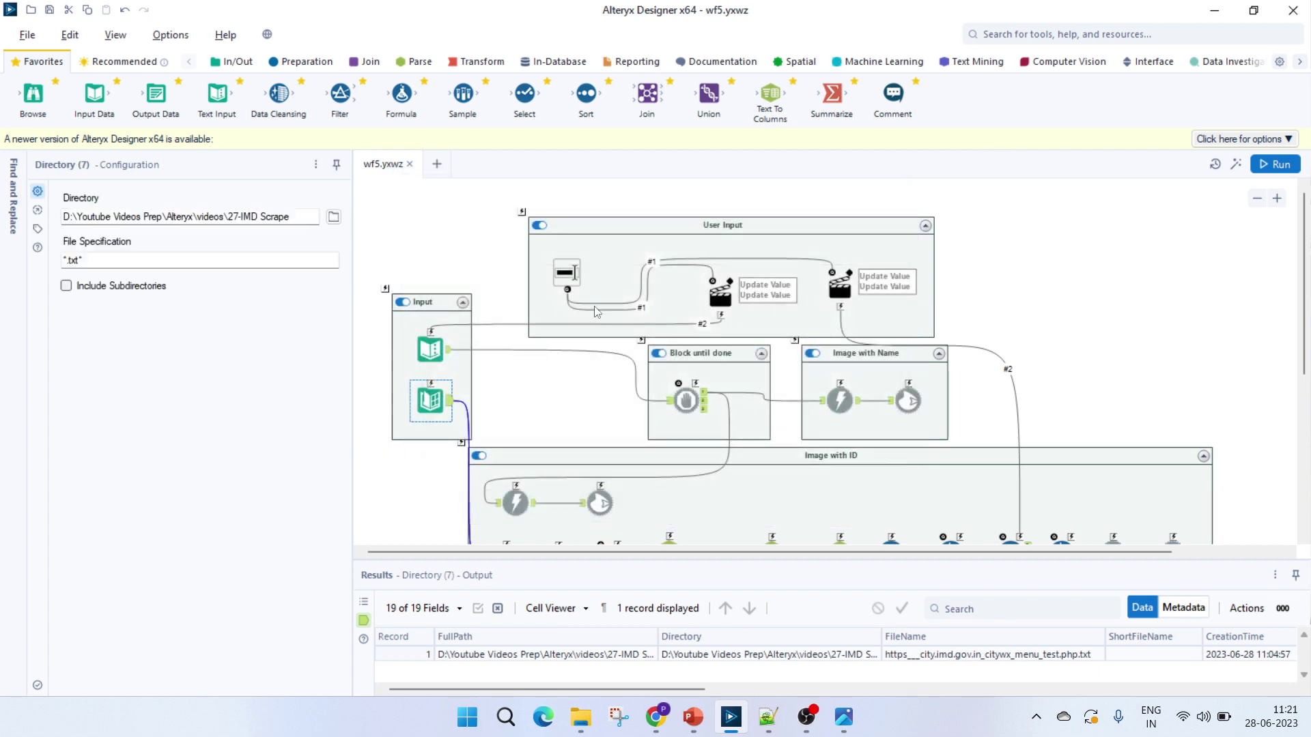
- Inspect the Text Input tool's URL_img and URL values and the Block Until Done tool it feeds
{"action": "scroll", "coordinate": [611, 347], "scroll_direction": "down", "scroll_amount": 2}
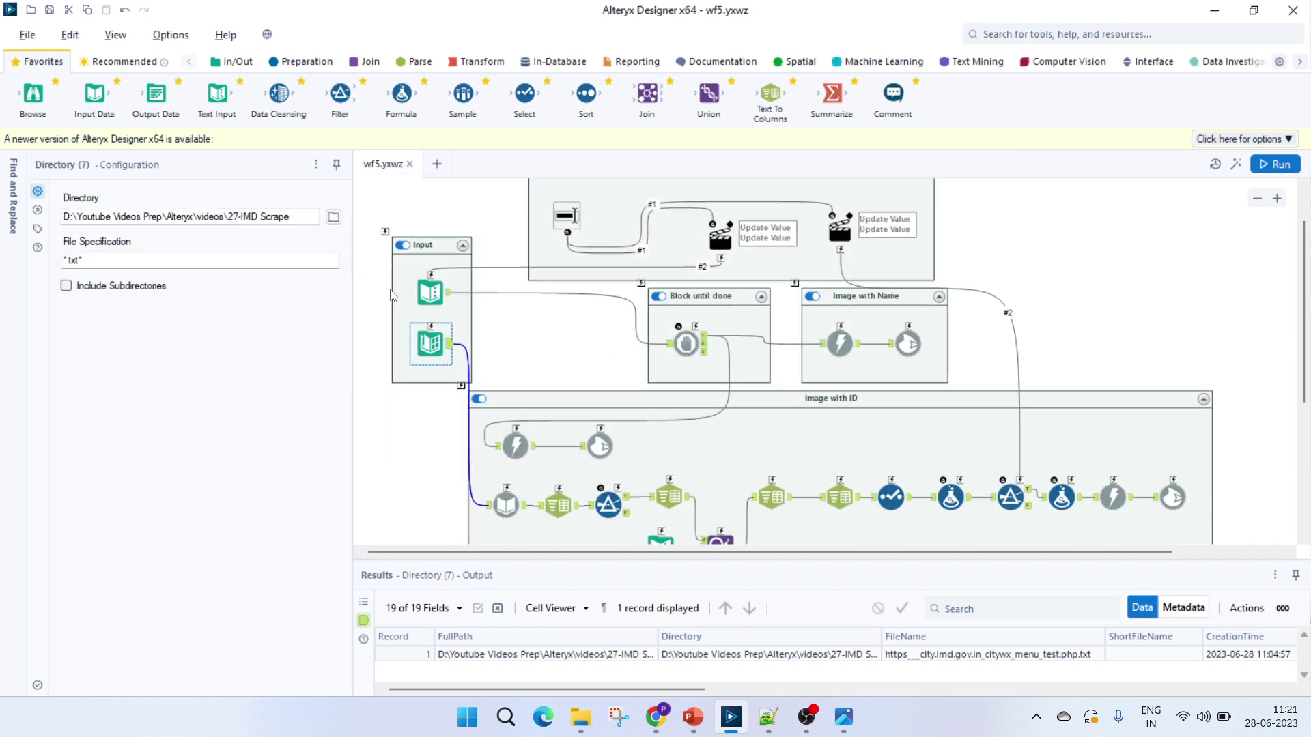
{"action": "left_click", "coordinate": [424, 292]}
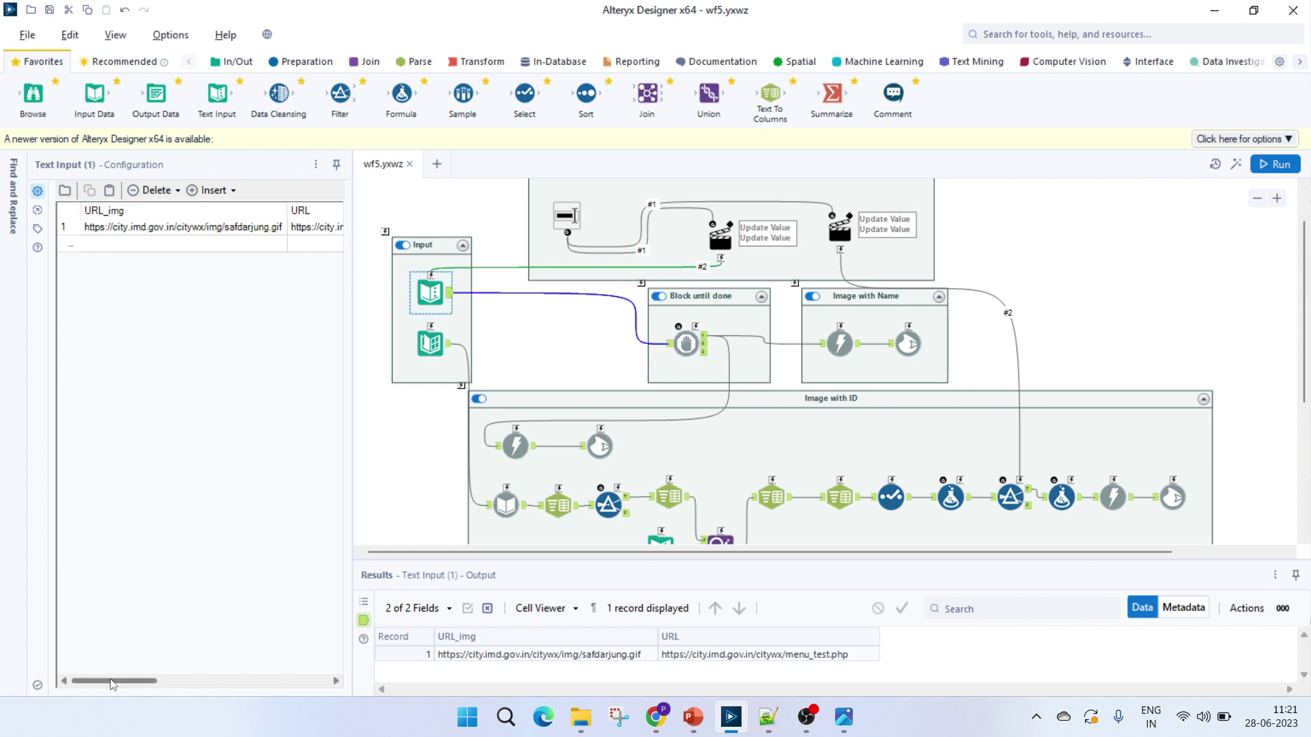
{"action": "mouse_move", "coordinate": [113, 683]}
{"action": "left_mouse_down"}
{"action": "mouse_move", "coordinate": [224, 685]}
{"action": "mouse_move", "coordinate": [107, 683]}
{"action": "left_mouse_up"}
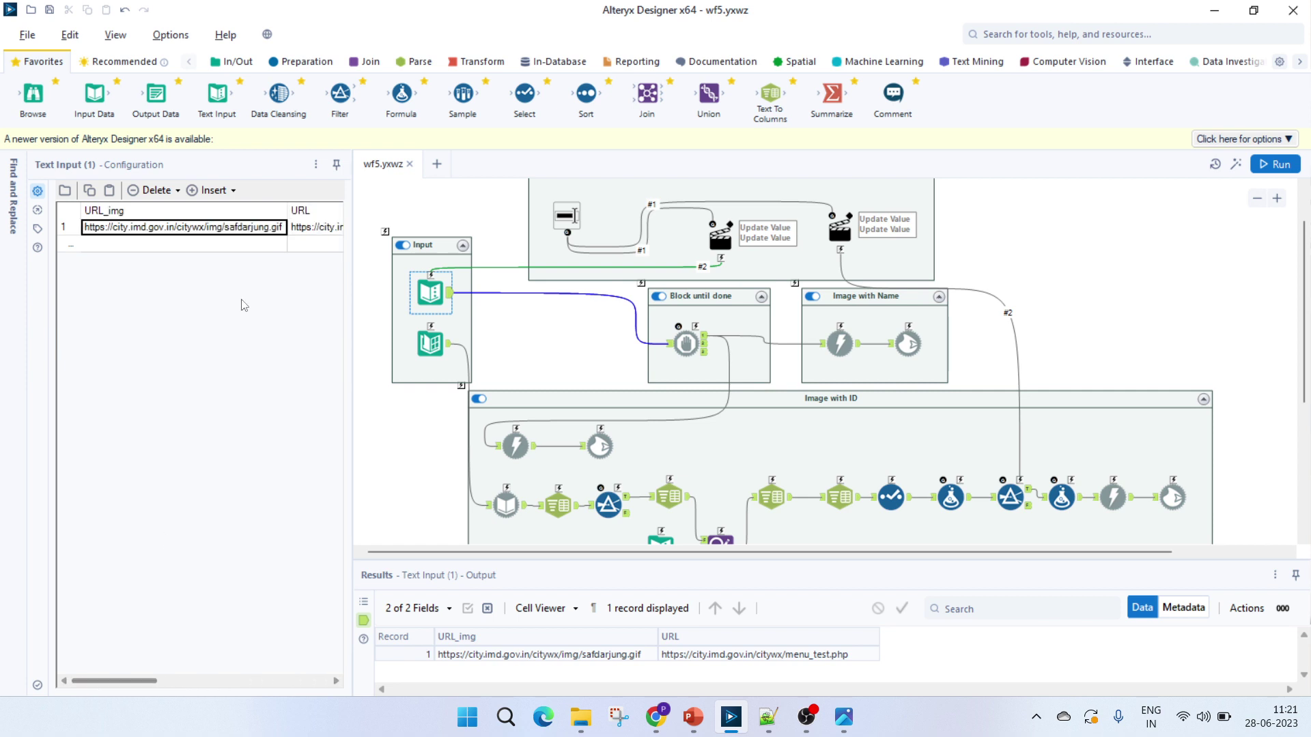
{"action": "left_click", "coordinate": [308, 229]}
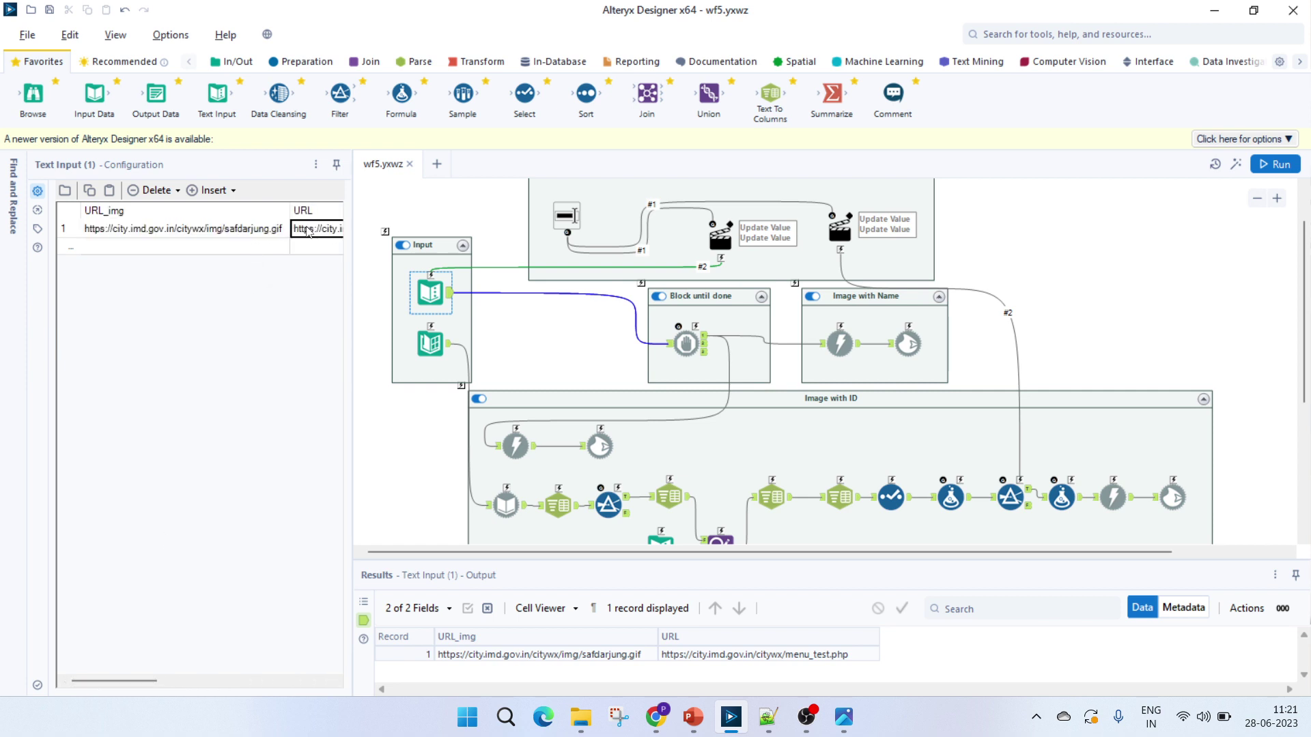
{"action": "left_click_drag", "start_coordinate": [112, 683], "coordinate": [196, 683]}
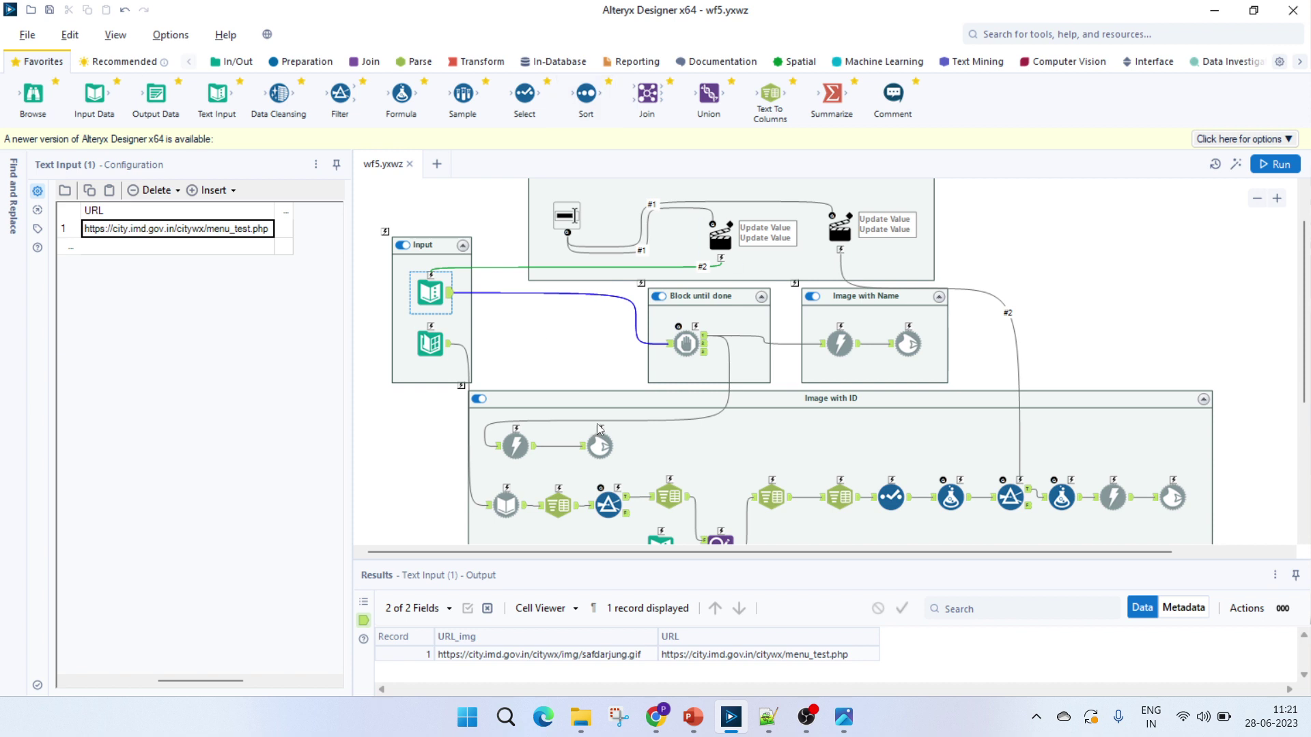
{"action": "left_click", "coordinate": [681, 345]}
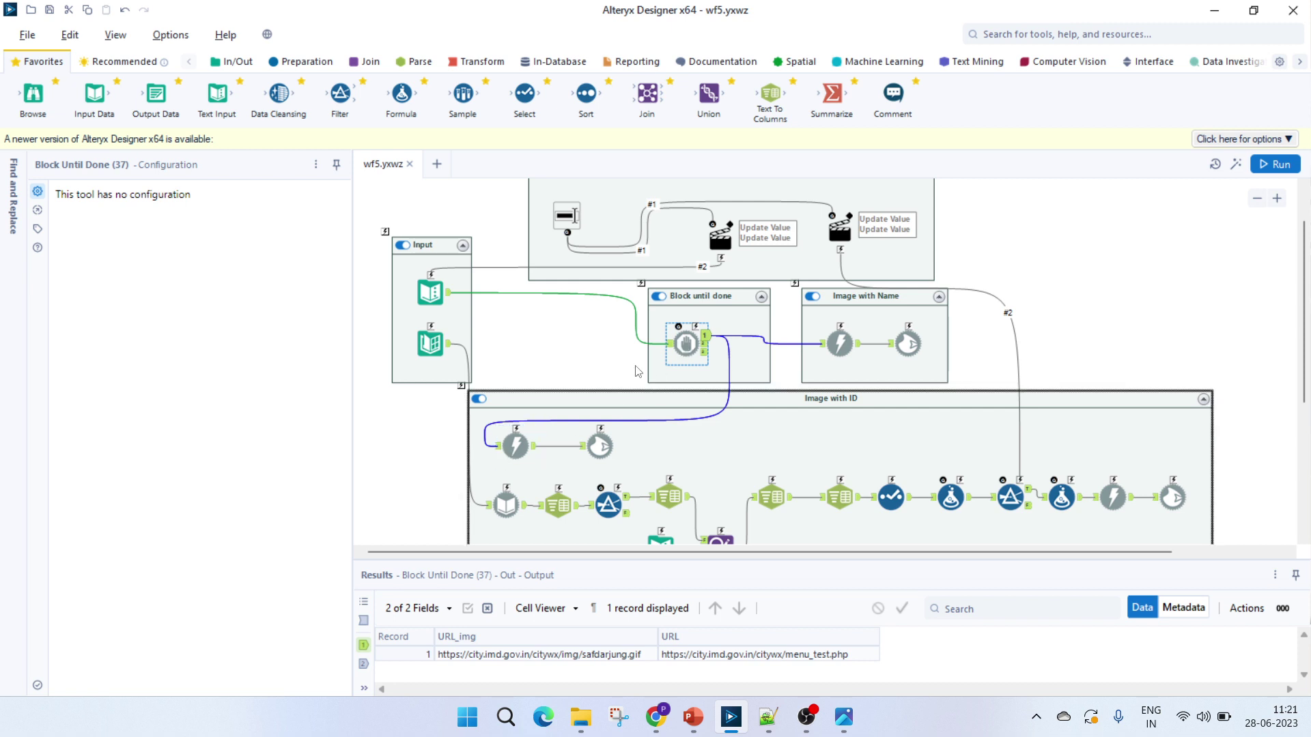
- Examine the URL_img Download tool's settings and the connected Blob Output tool's file name, naming mode and field options
{"action": "left_click", "coordinate": [515, 450]}
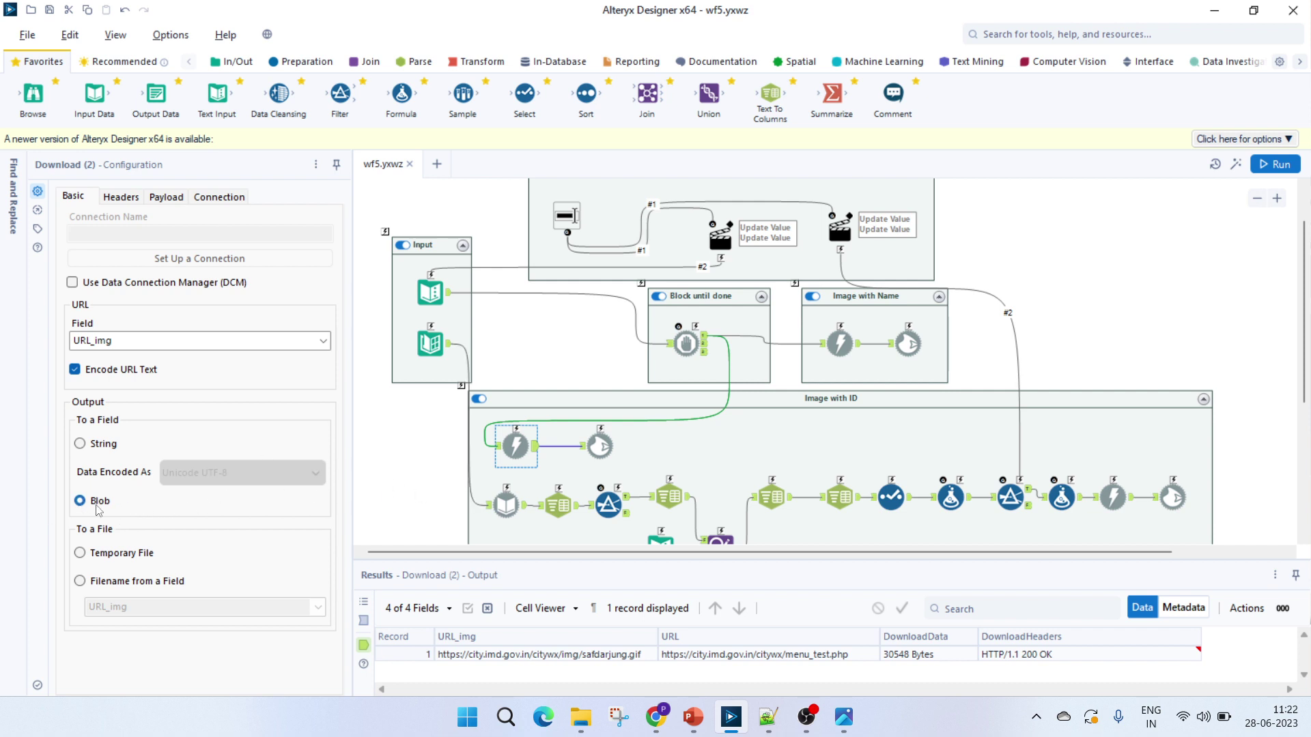
{"action": "left_click", "coordinate": [592, 455], "text": "ctrl"}
{"action": "left_click", "coordinate": [592, 456]}
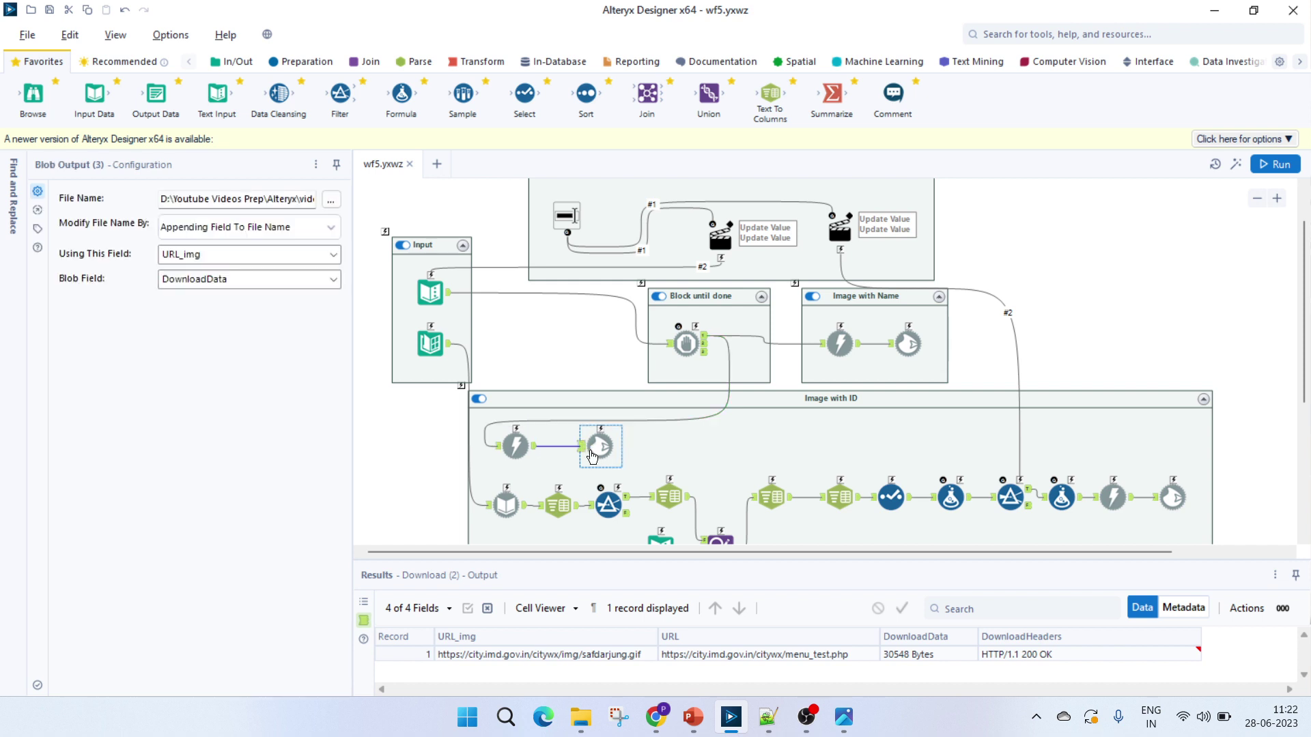
{"action": "left_click", "coordinate": [228, 197]}
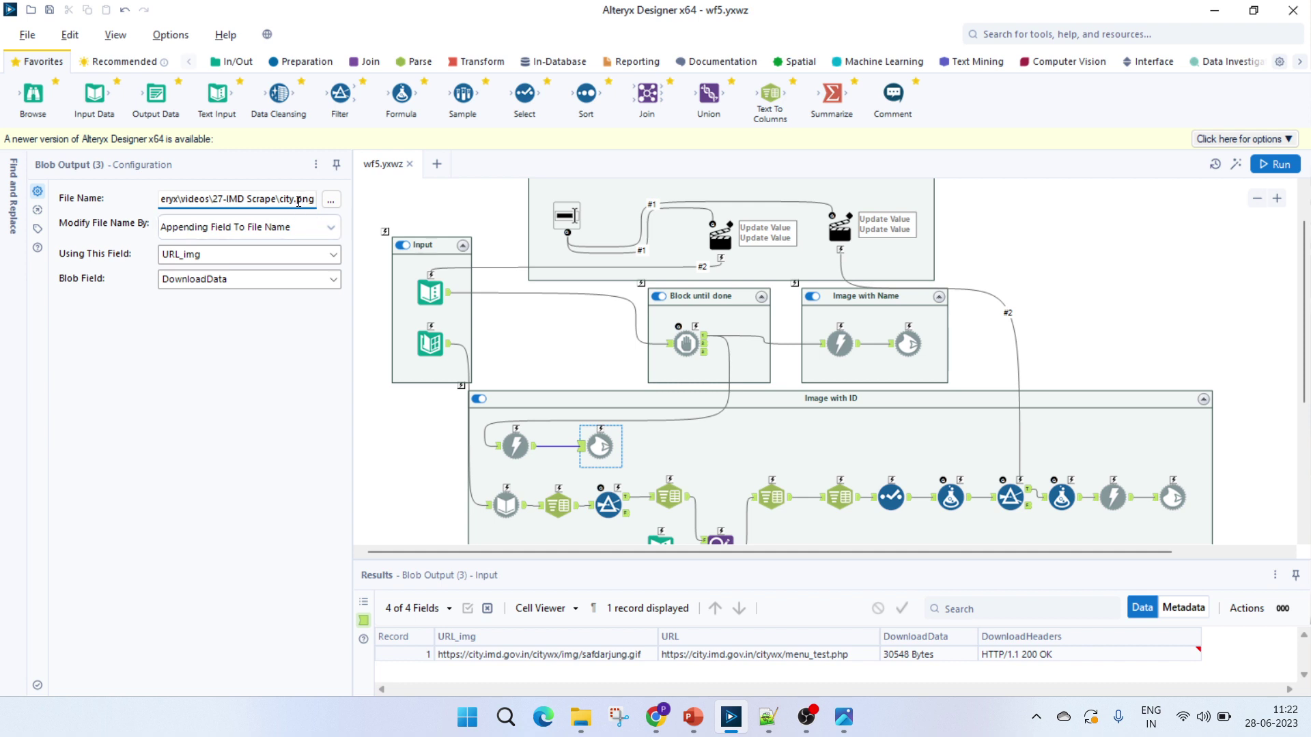
{"action": "left_click", "coordinate": [266, 234]}
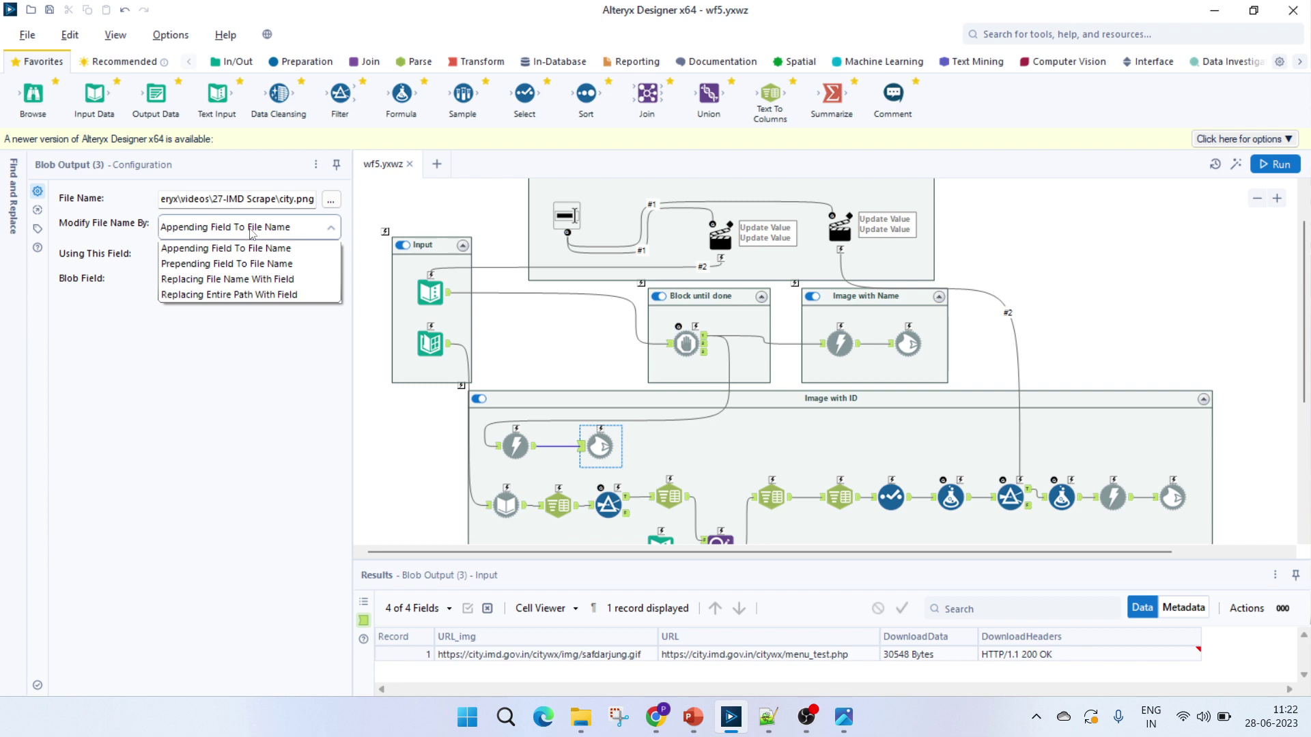
{"action": "left_click", "coordinate": [326, 232]}
{"action": "left_click", "coordinate": [202, 257]}
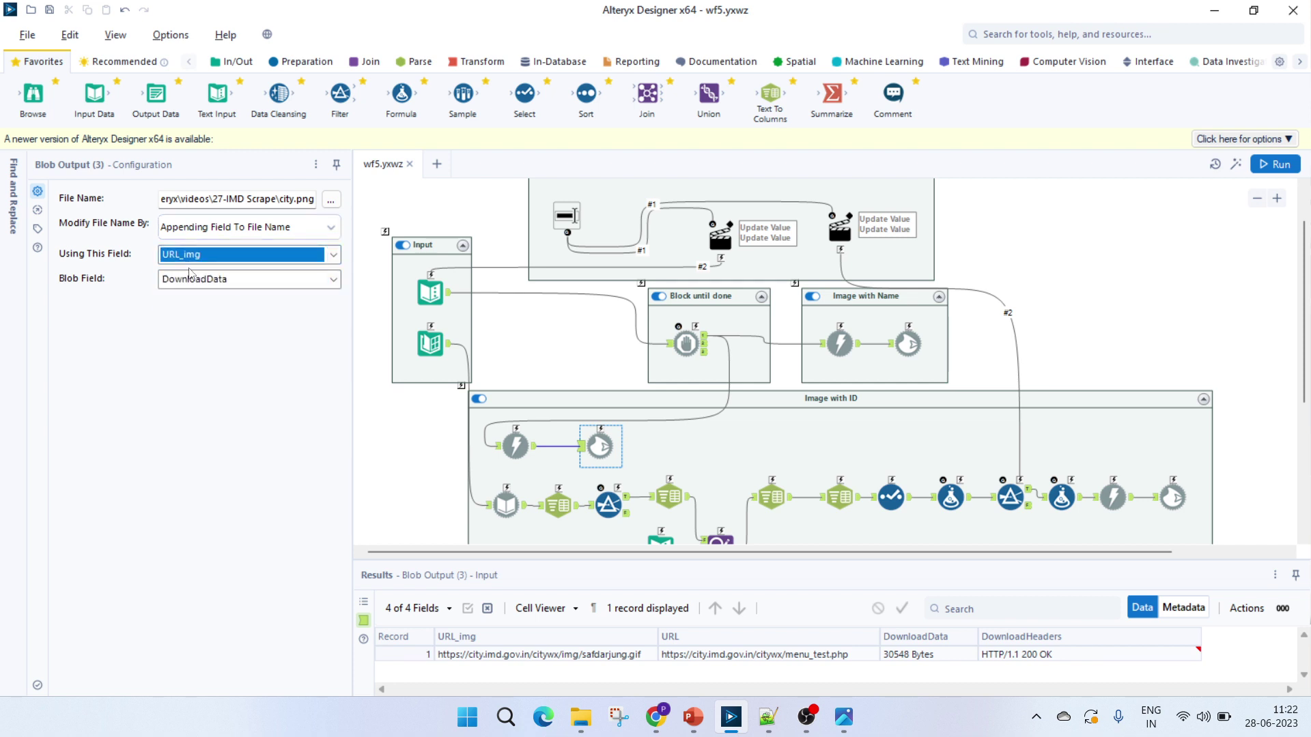
{"action": "left_click", "coordinate": [189, 277]}
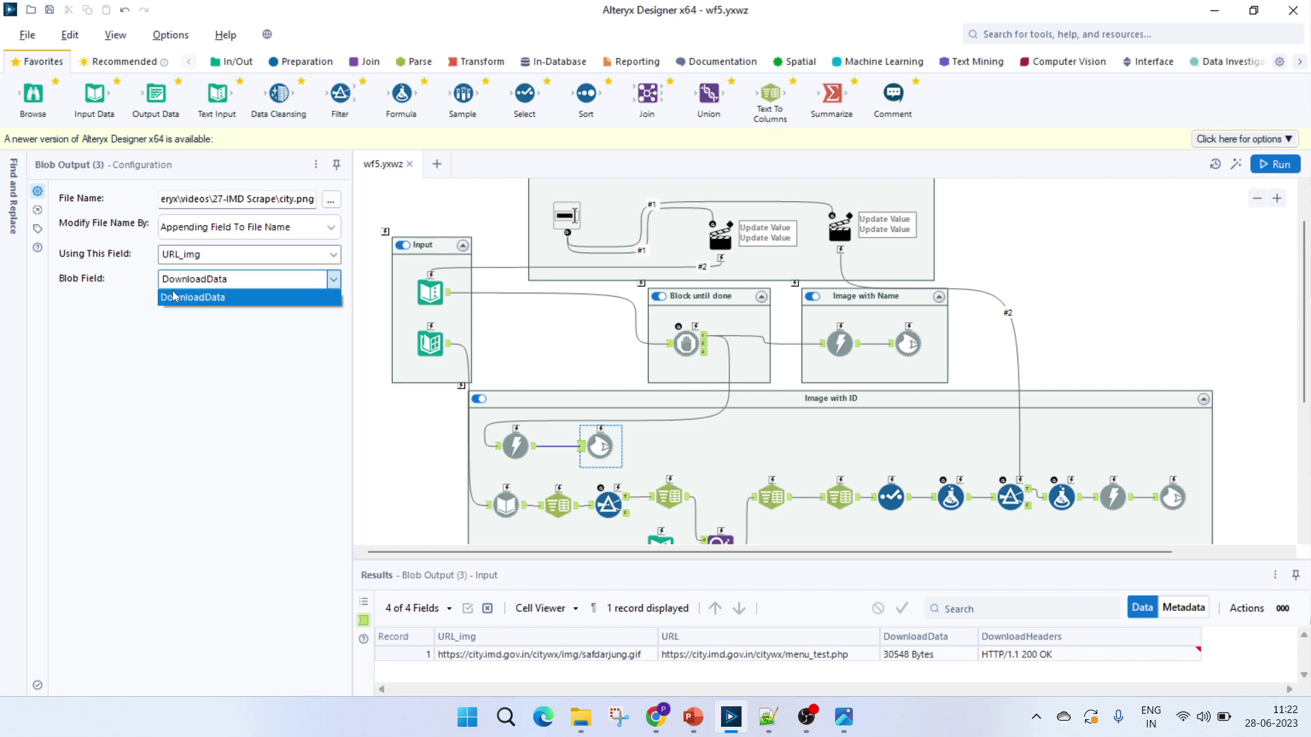
{"action": "left_click", "coordinate": [185, 282]}
- Recheck the URL_img Download tool's Blob output setting and the file path of its Blob Output tool
{"action": "left_click", "coordinate": [509, 453], "text": "ctrl"}
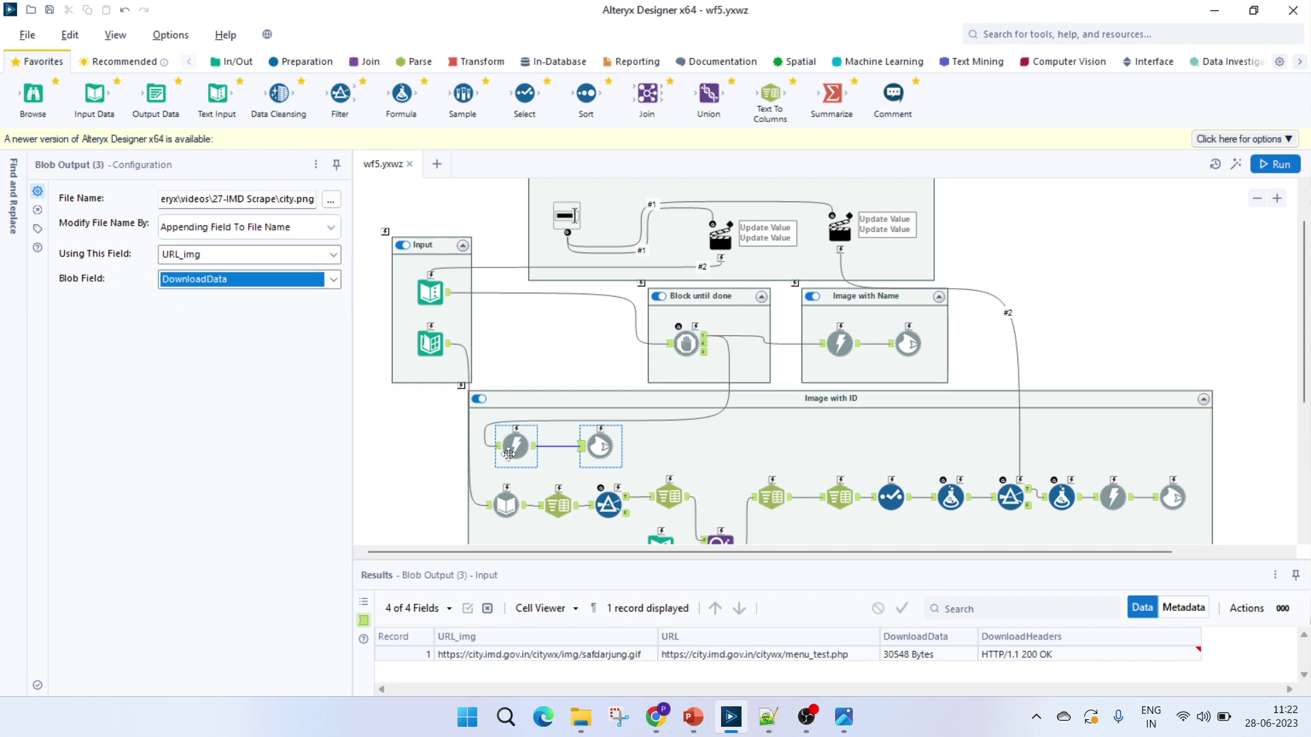
{"action": "left_click", "coordinate": [509, 453]}
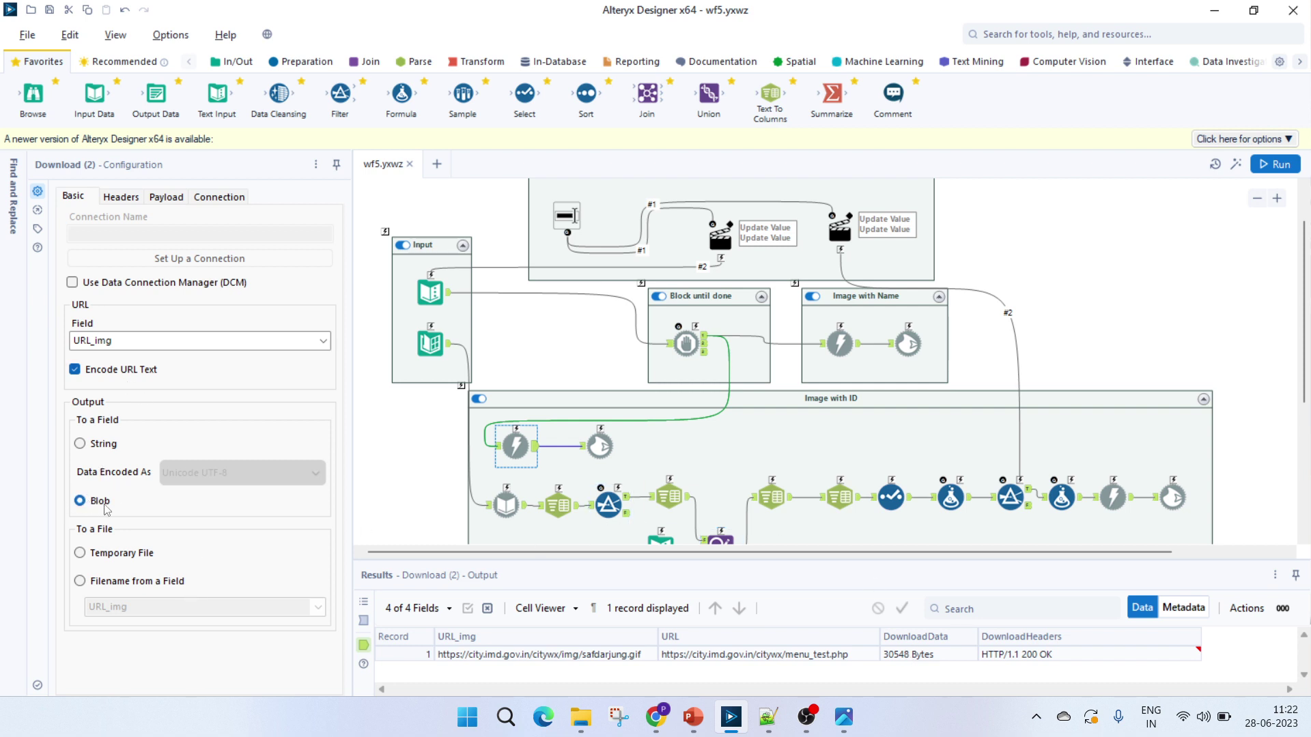
{"action": "left_click", "coordinate": [610, 453]}
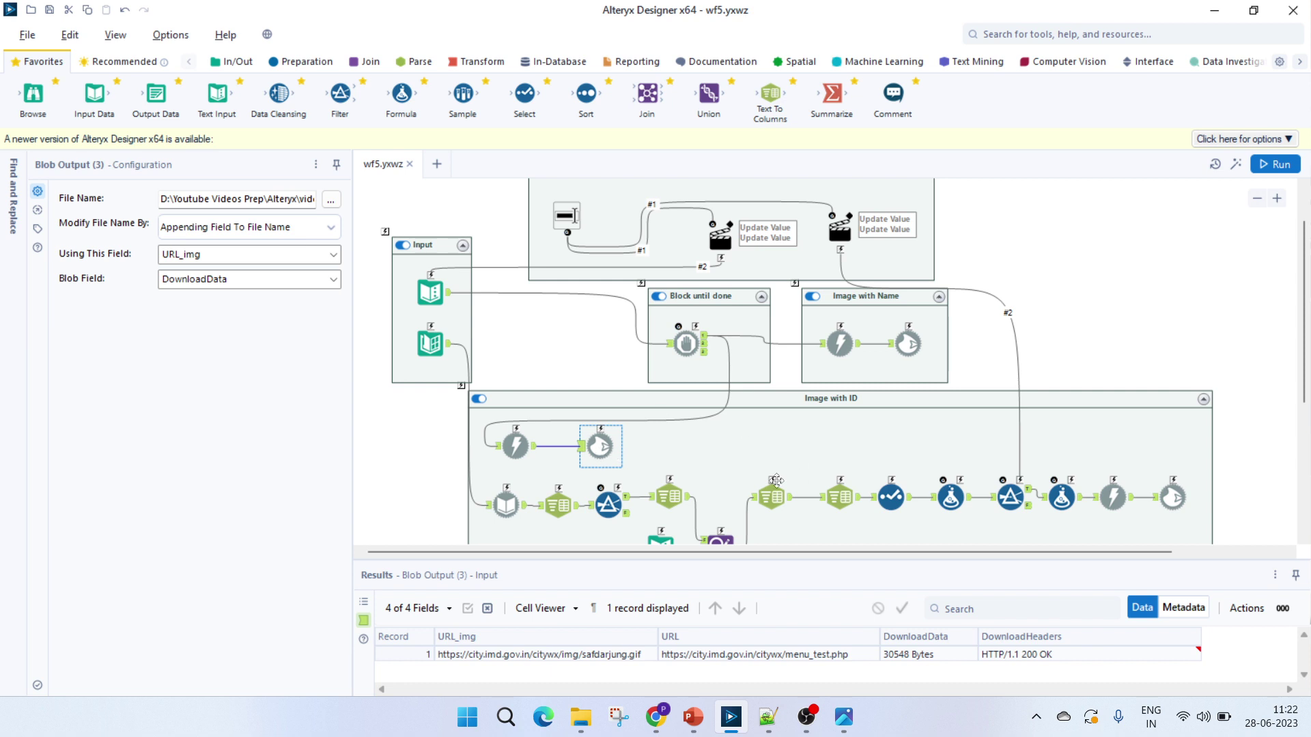
{"action": "left_click", "coordinate": [231, 197]}
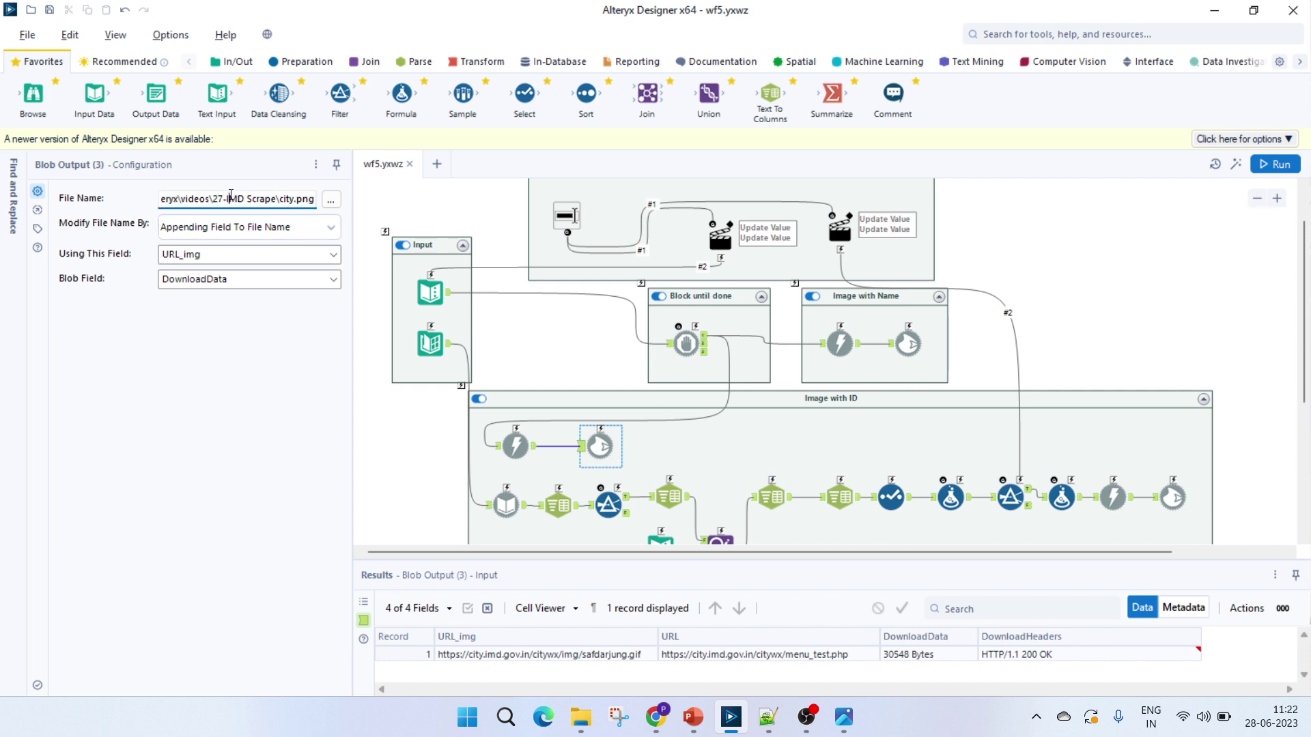
- Inspect the User Input Text Box and the first Action tool's safdarjung replacement against the URL_img value in the Text Input tool
{"action": "scroll", "coordinate": [566, 232], "scroll_direction": "up", "scroll_amount": 1}
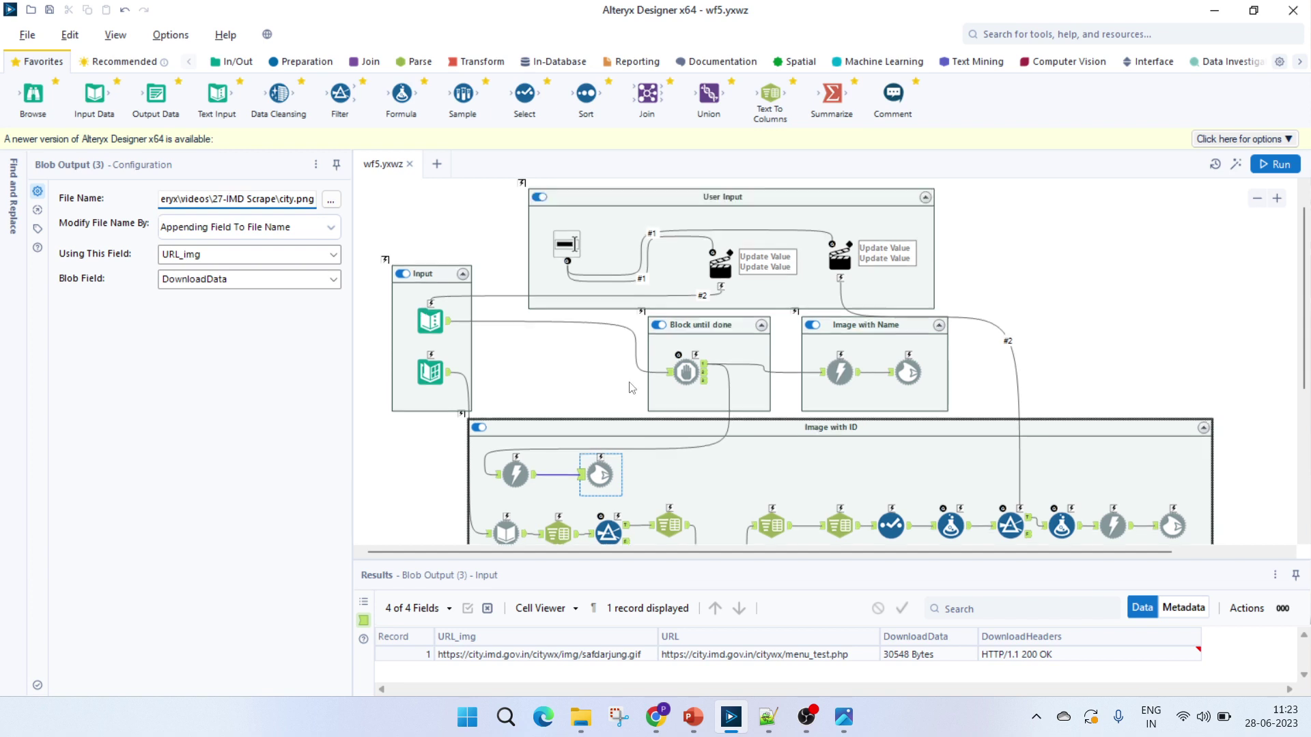
{"action": "left_click", "coordinate": [564, 246]}
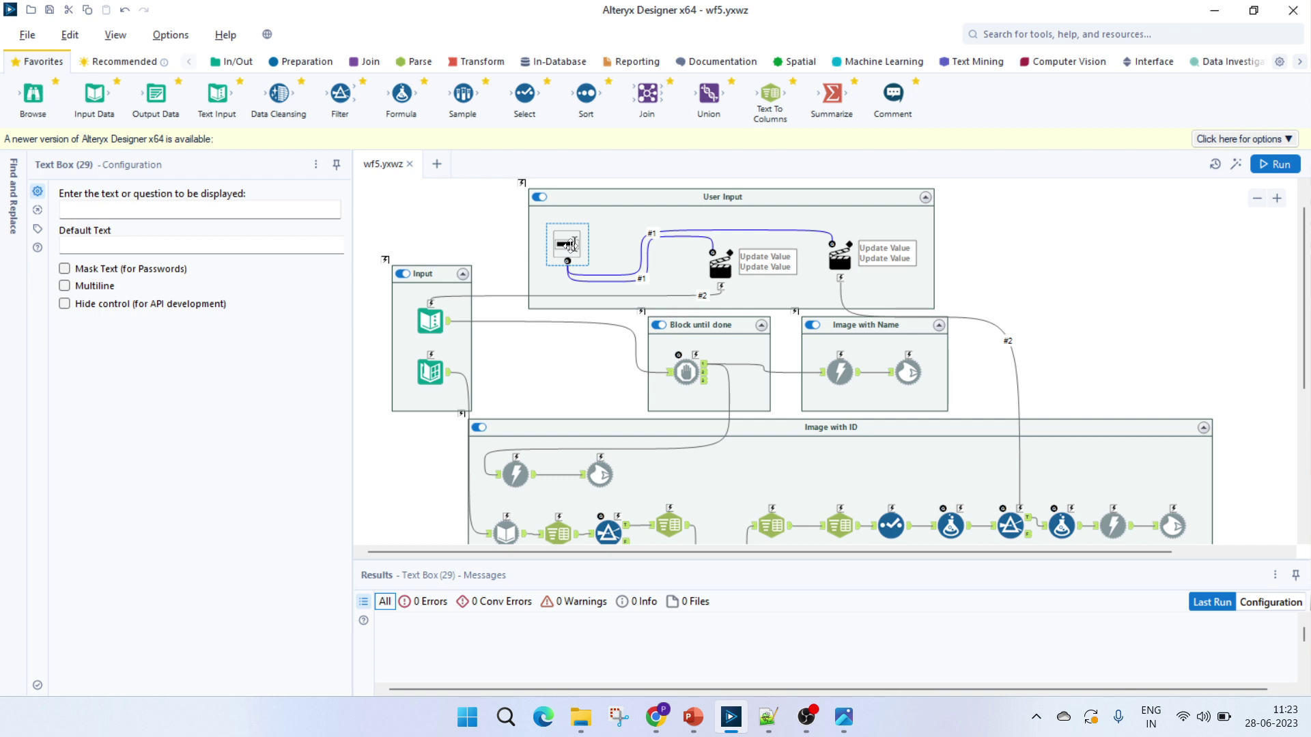
{"action": "left_click", "coordinate": [720, 265]}
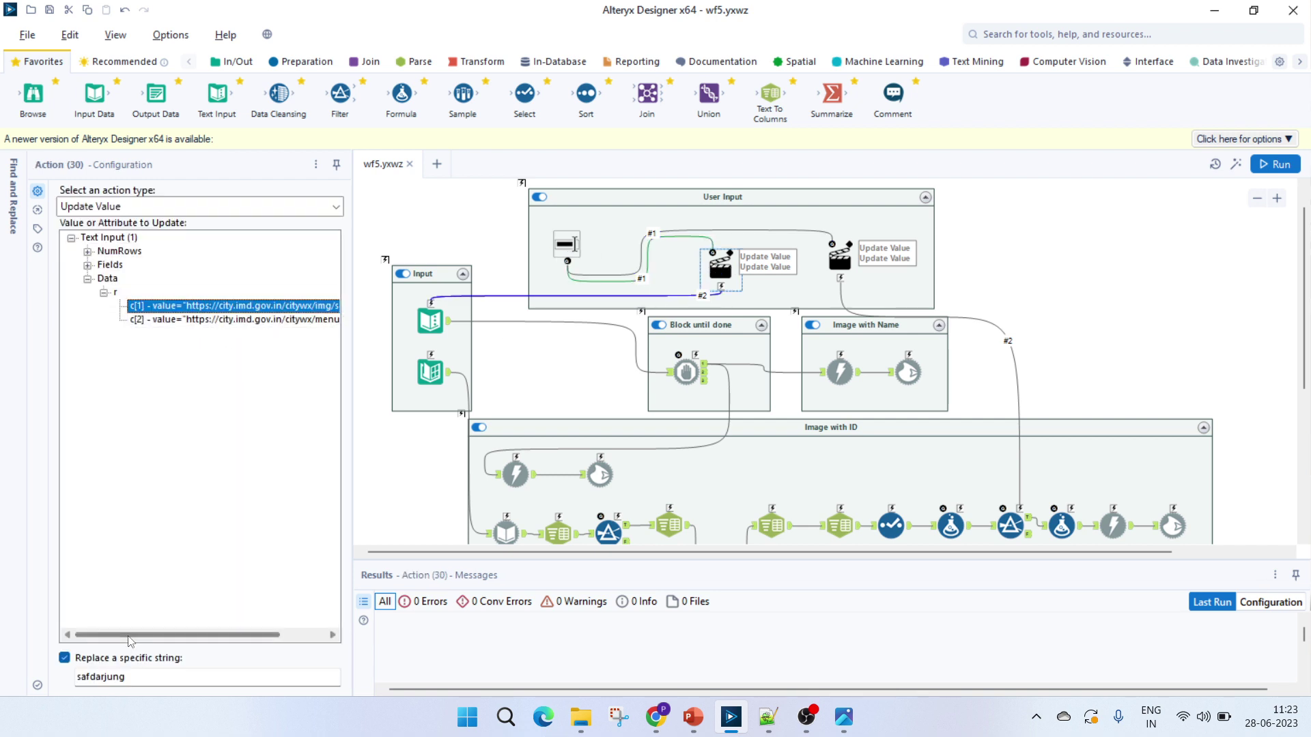
{"action": "left_click_drag", "start_coordinate": [136, 634], "coordinate": [182, 634]}
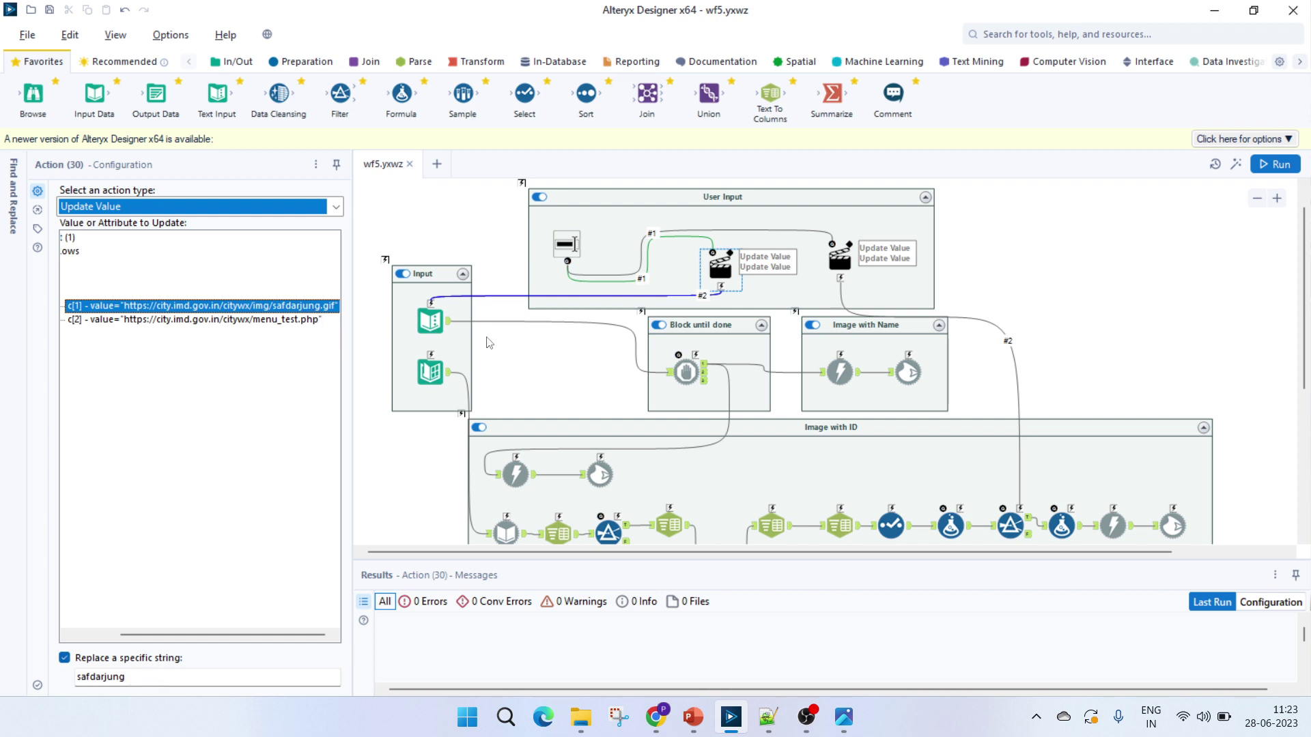
{"action": "left_click", "coordinate": [434, 321]}
{"action": "left_click", "coordinate": [430, 372], "text": "ctrl"}
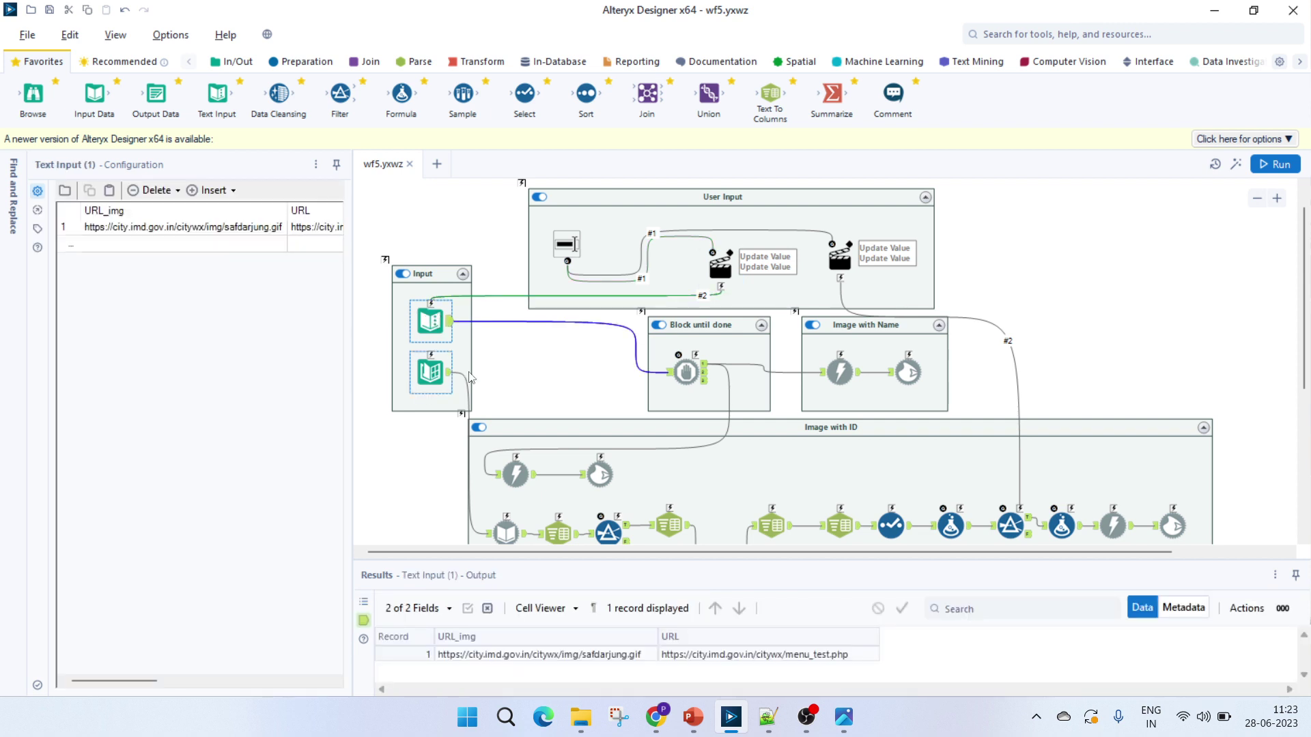
{"action": "left_click", "coordinate": [469, 377]}
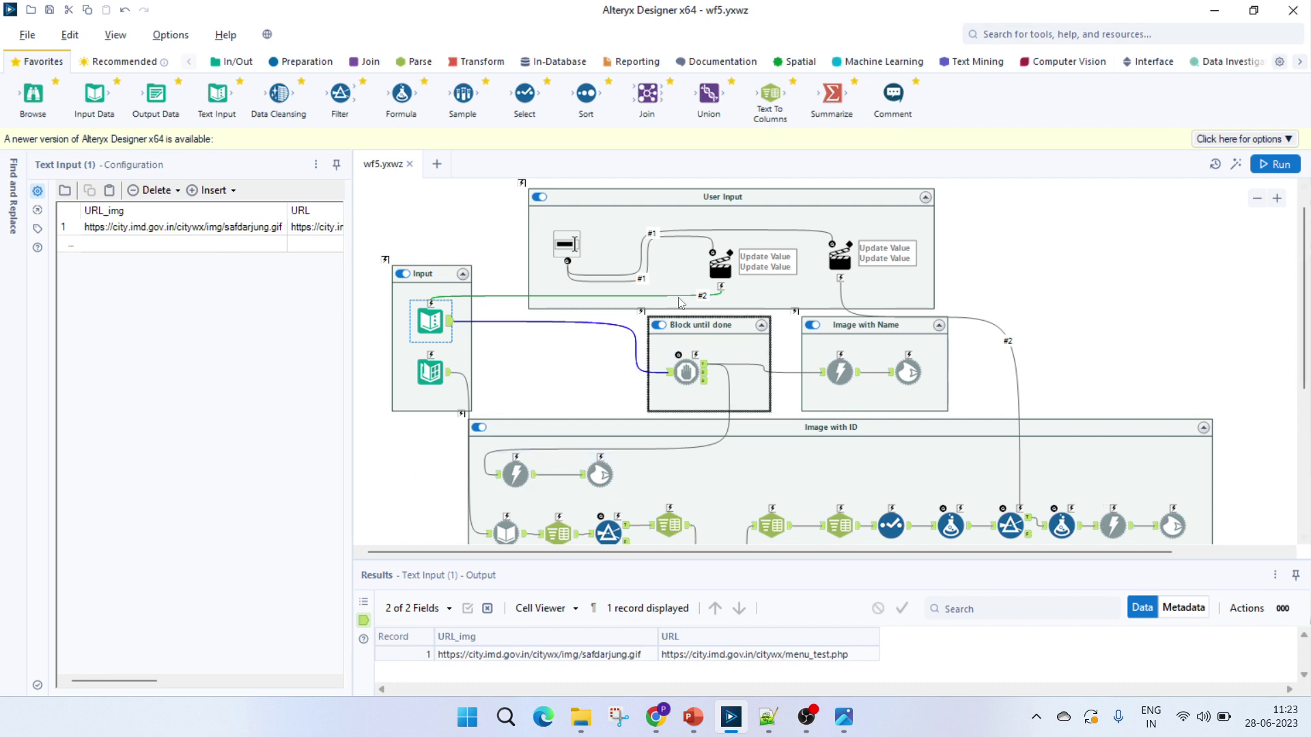
- Examine the Image with Name container's Download tool and its Blob Output tool's file path, naming mode, and name and blob fields
{"action": "left_click", "coordinate": [838, 372]}
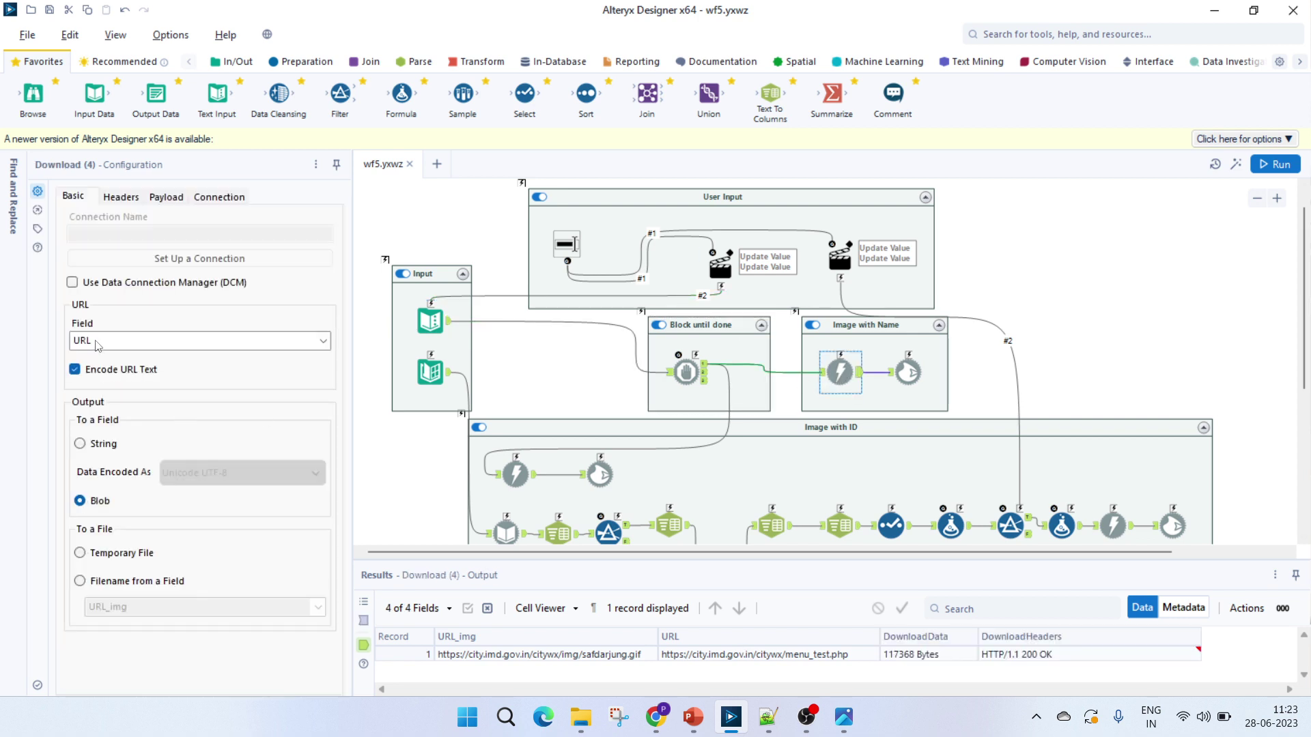
{"action": "left_click", "coordinate": [916, 362]}
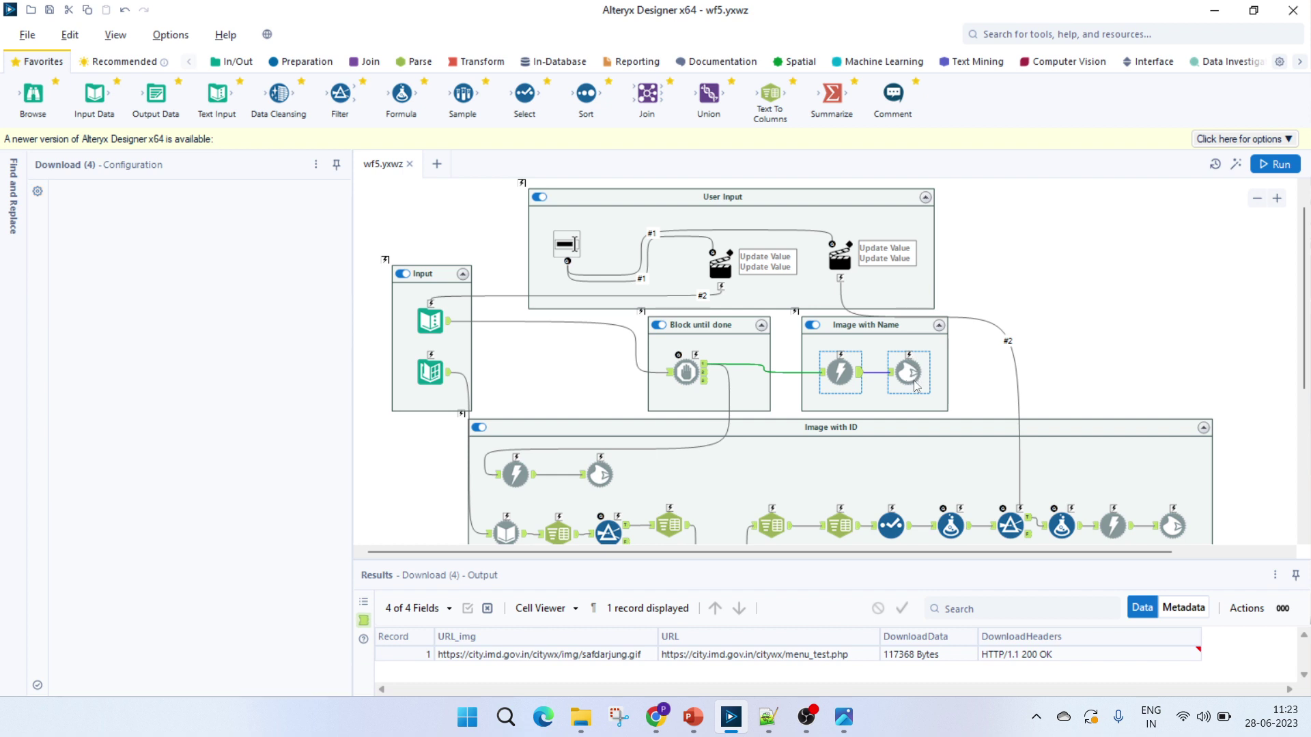
{"action": "left_click", "coordinate": [228, 199]}
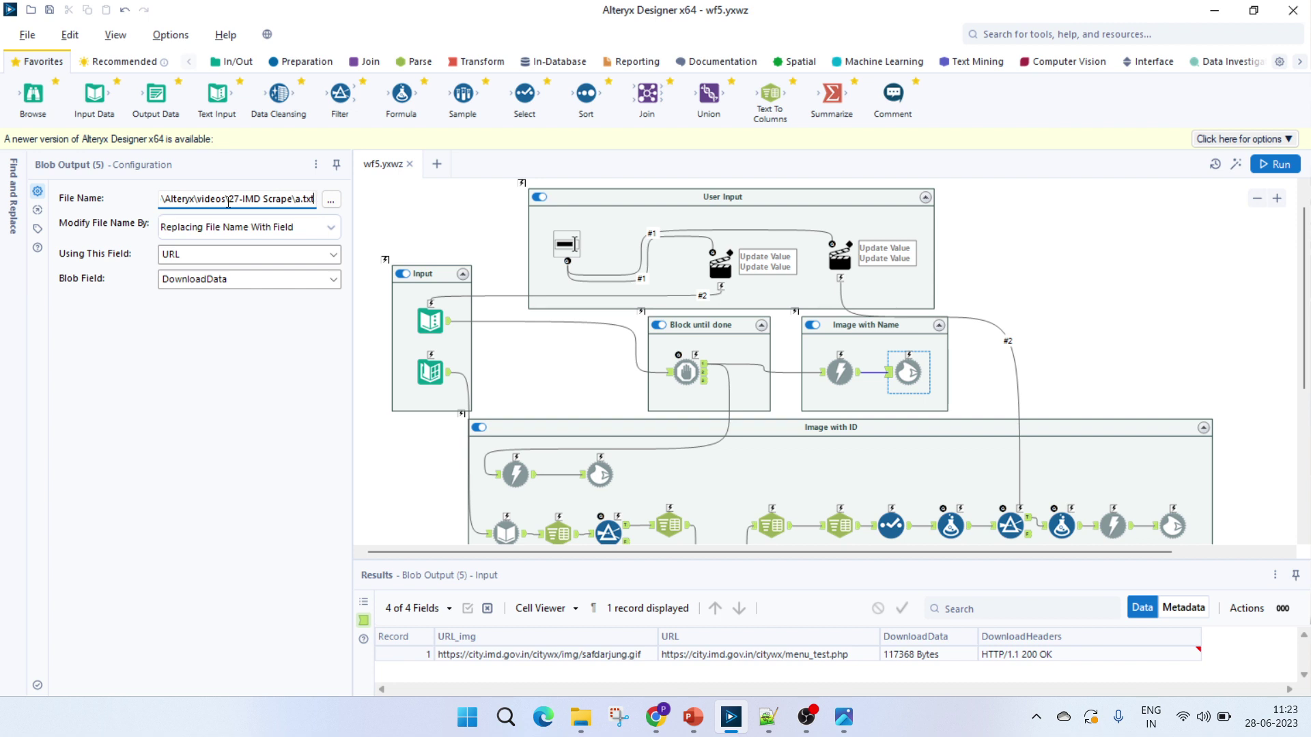
{"action": "left_click", "coordinate": [191, 232]}
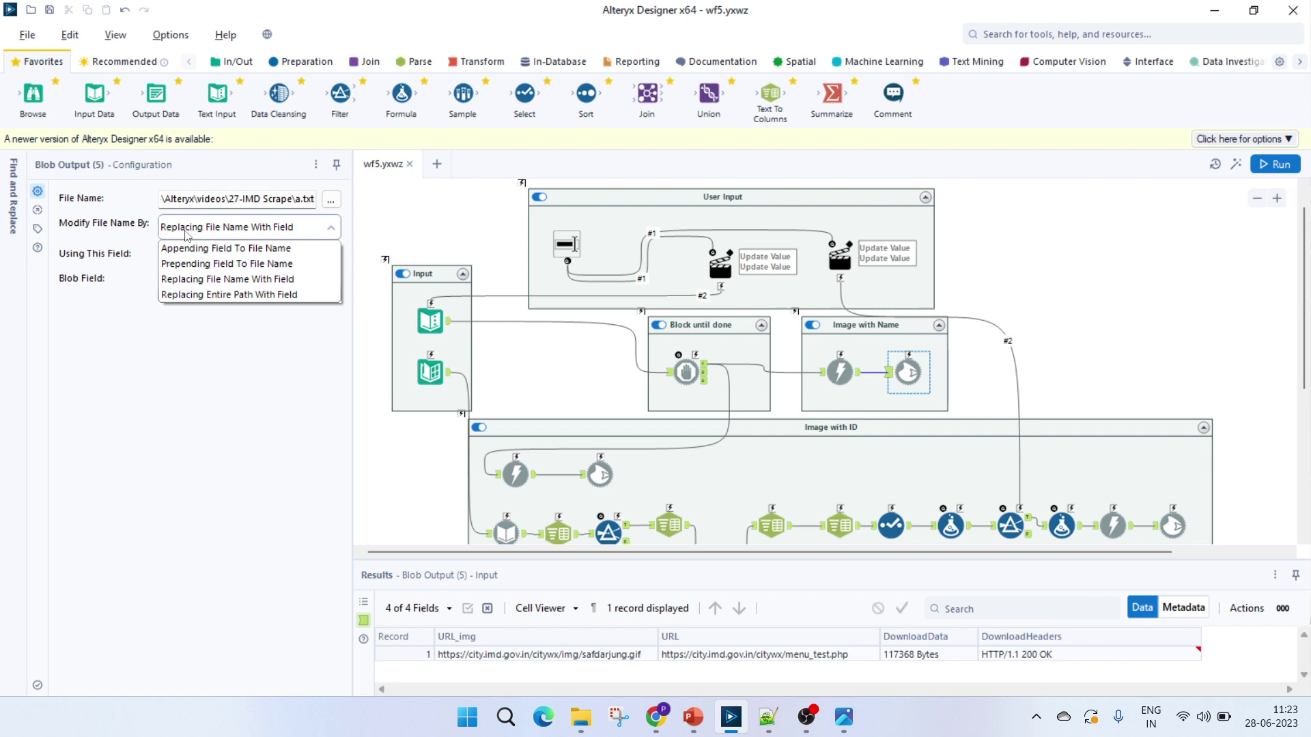
{"action": "left_click", "coordinate": [228, 232]}
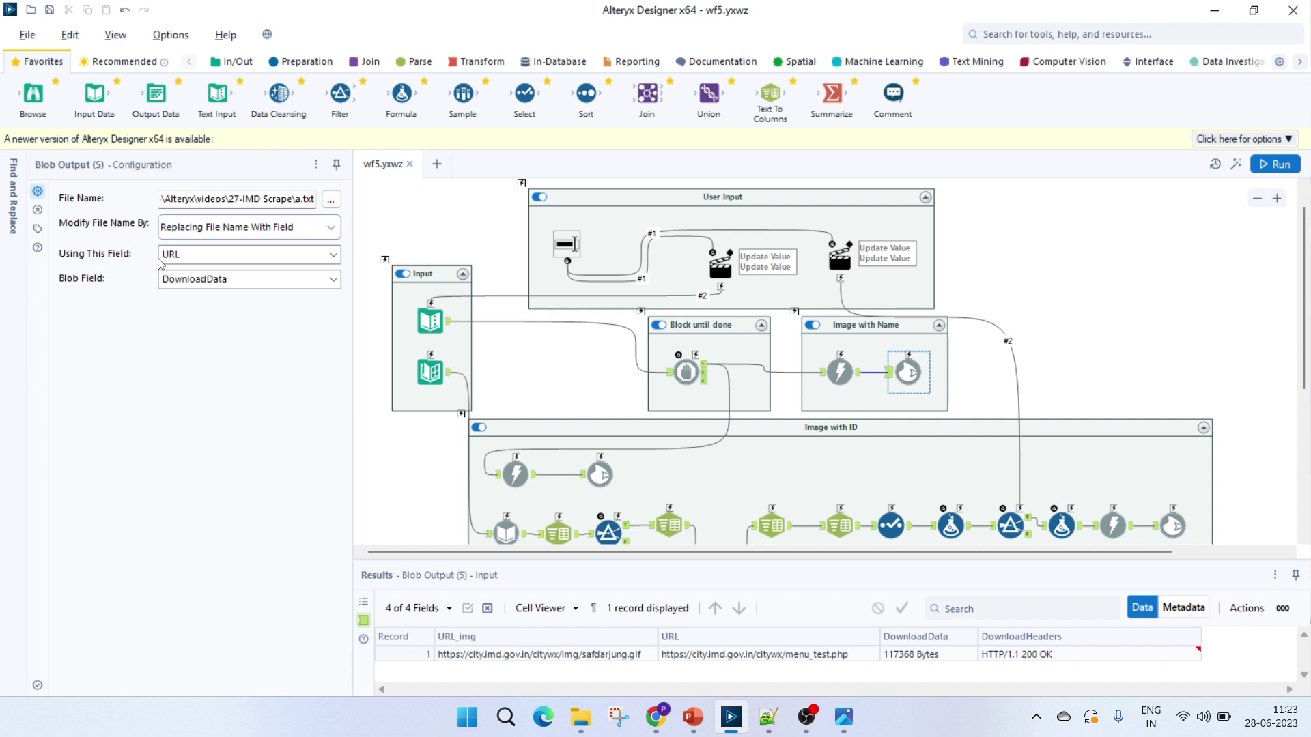
{"action": "left_click", "coordinate": [201, 258]}
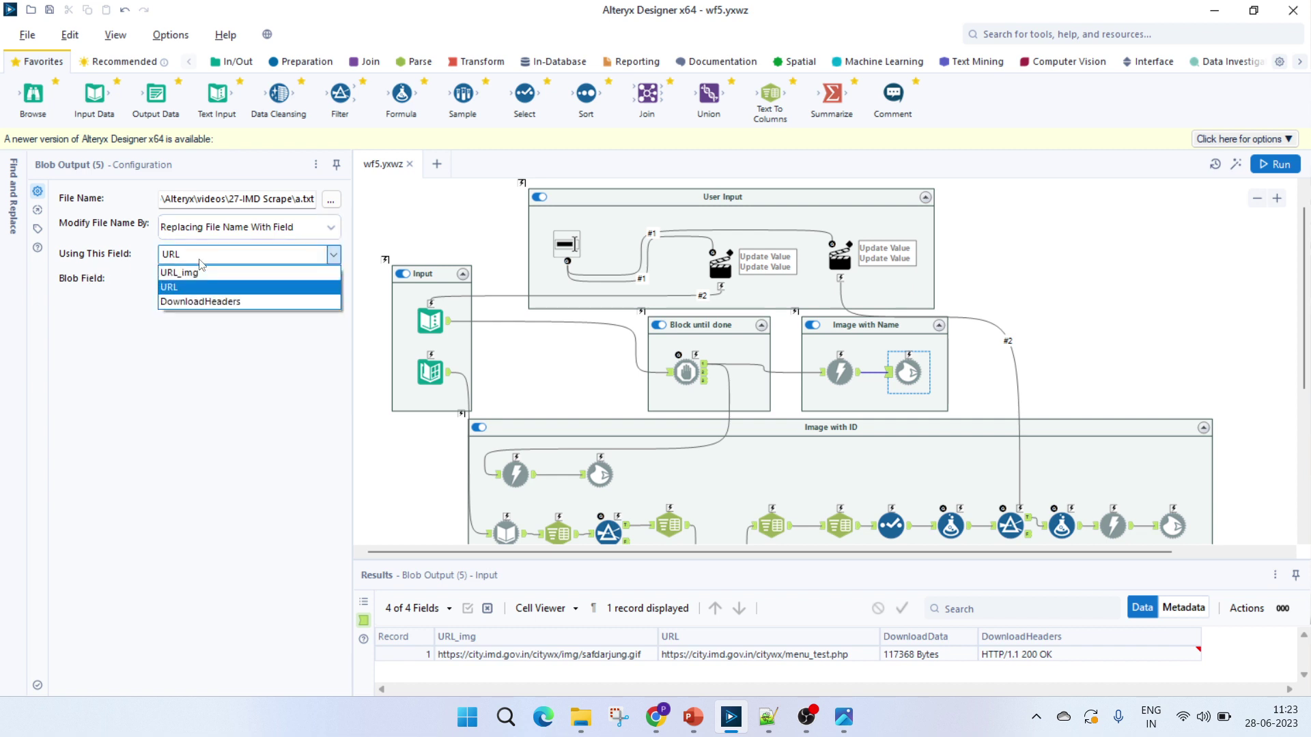
{"action": "left_click", "coordinate": [199, 260]}
{"action": "left_click", "coordinate": [194, 283]}
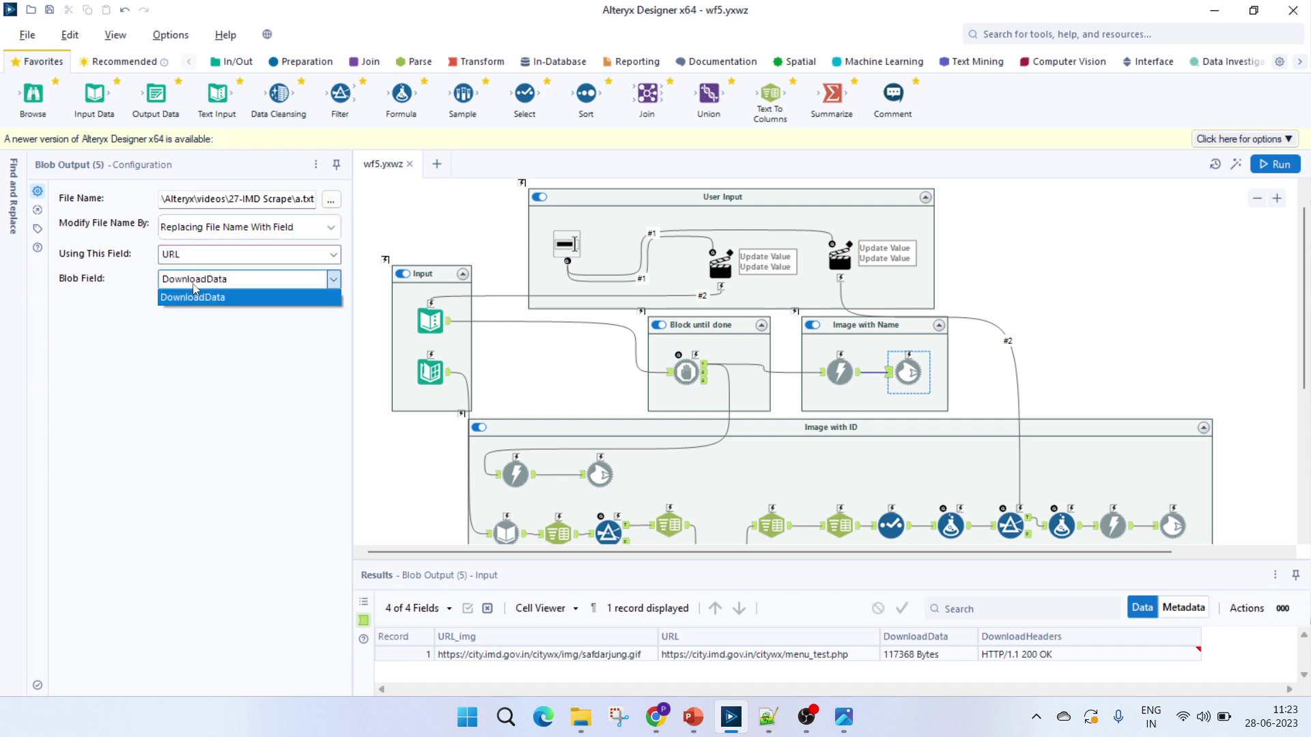
{"action": "left_click", "coordinate": [194, 287]}
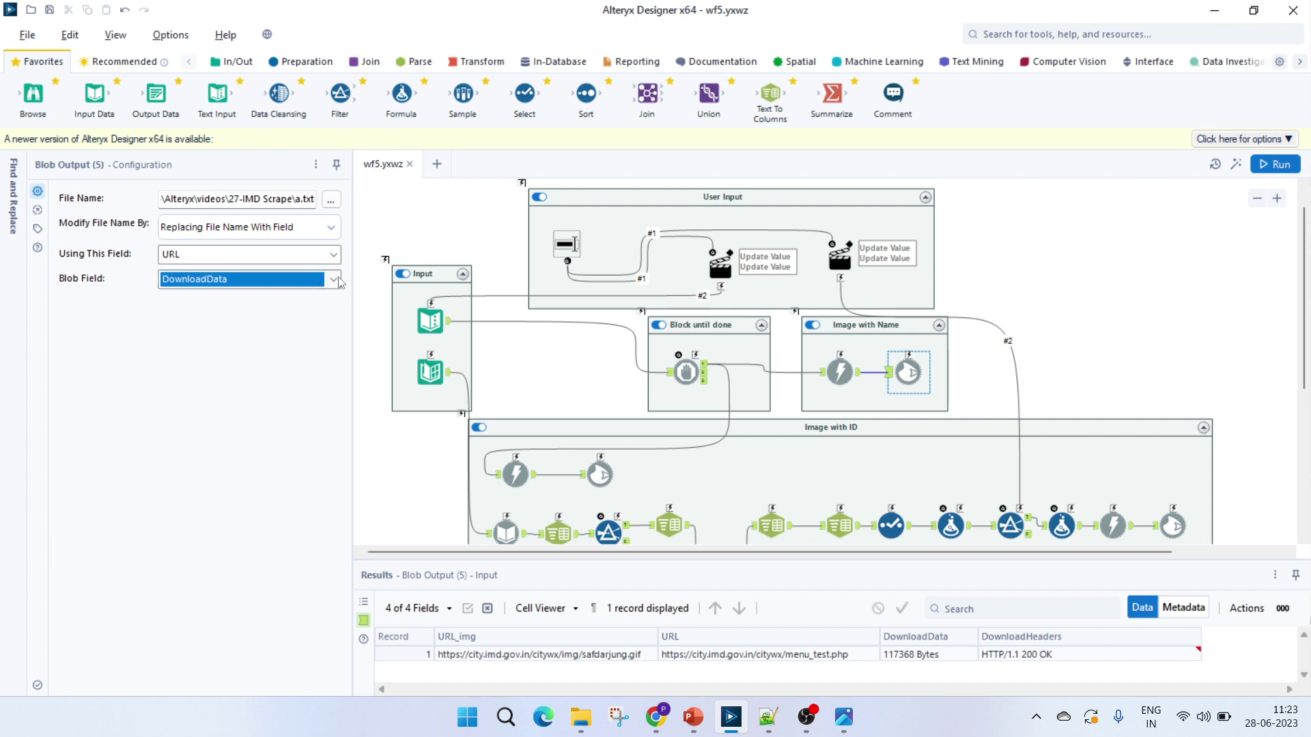
{"action": "left_click", "coordinate": [838, 374], "text": "ctrl"}
{"action": "scroll", "coordinate": [838, 374], "scroll_direction": "down", "scroll_amount": 1}
{"action": "left_click", "coordinate": [909, 319]}
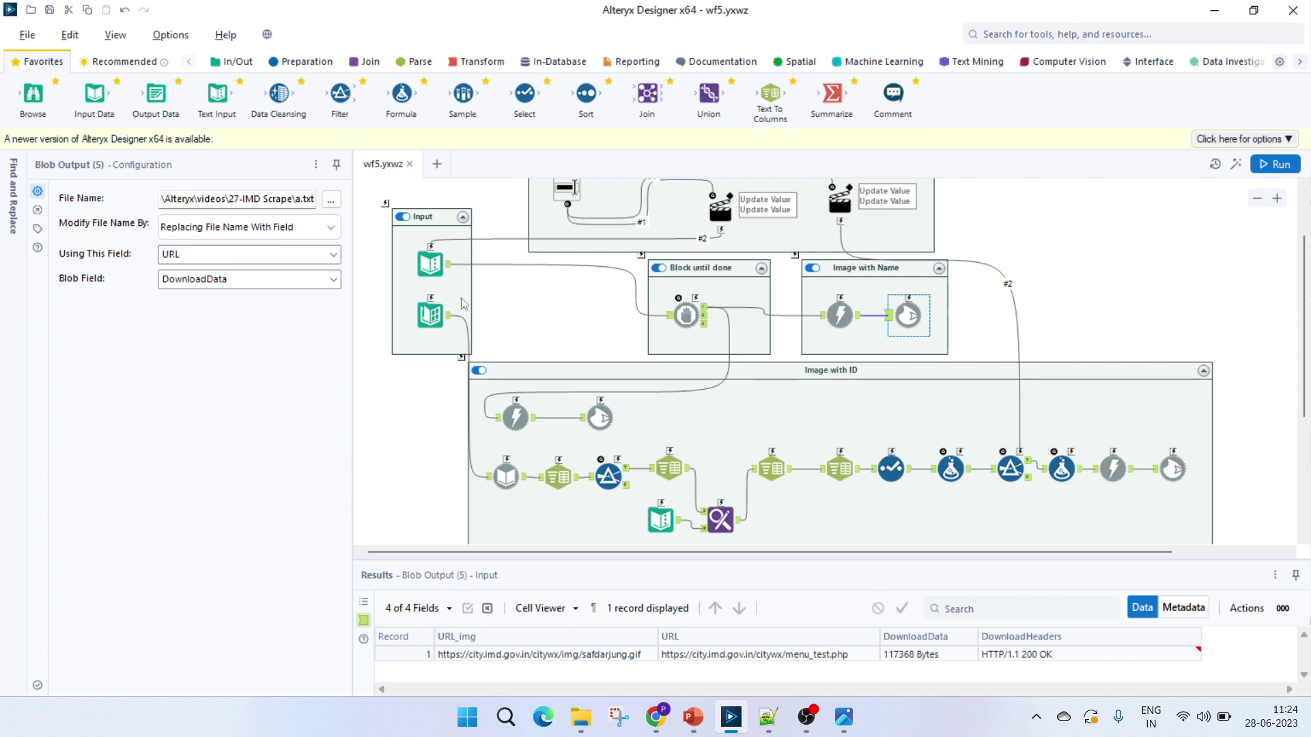
- Inspect the Directory tool's 27-IMD Scrape path and *.txt file specification, and check the matching text file in that folder
{"action": "left_click", "coordinate": [430, 315]}
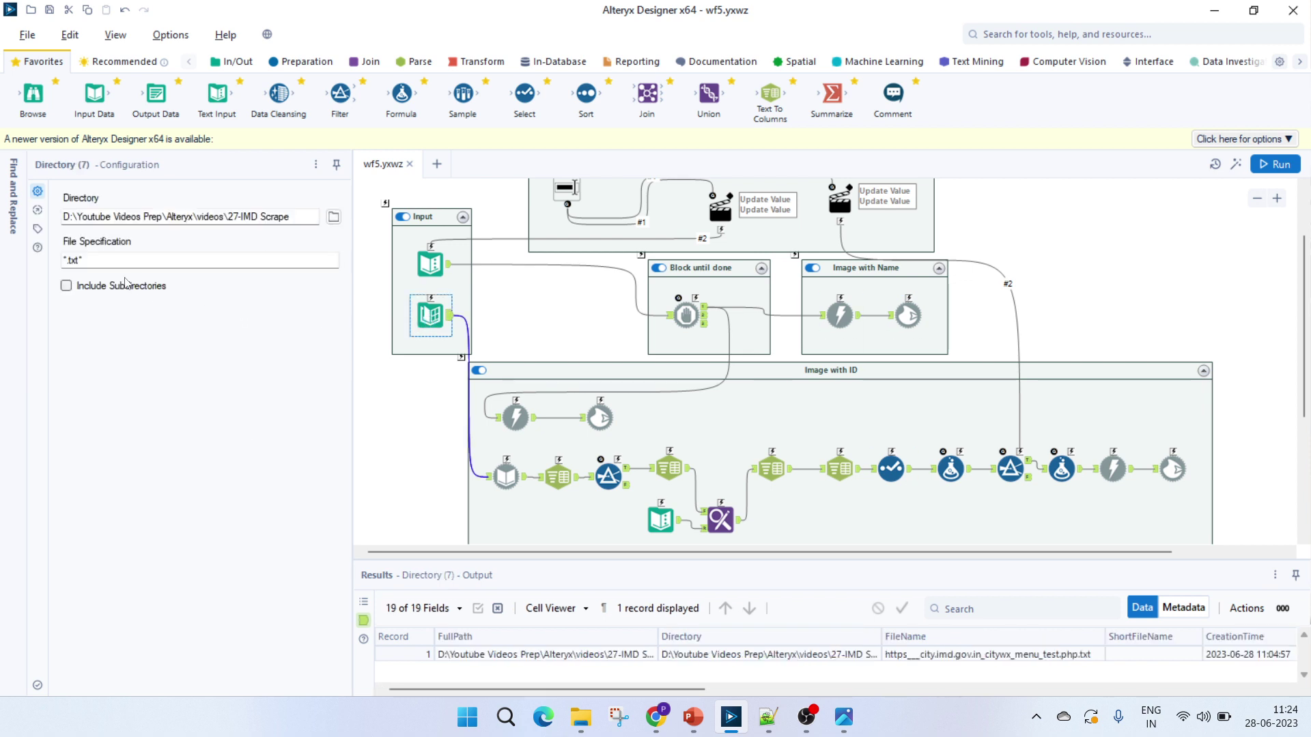
{"action": "left_click", "coordinate": [291, 217]}
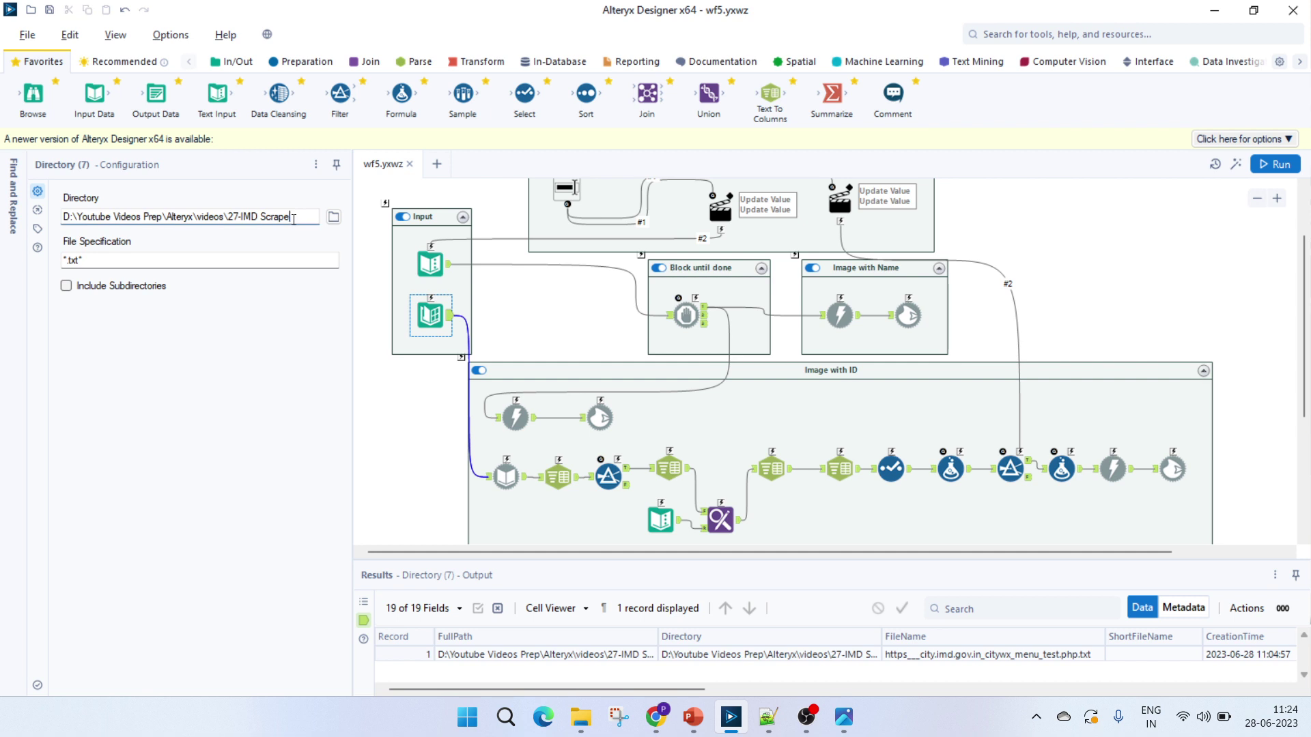
{"action": "left_click", "coordinate": [192, 262]}
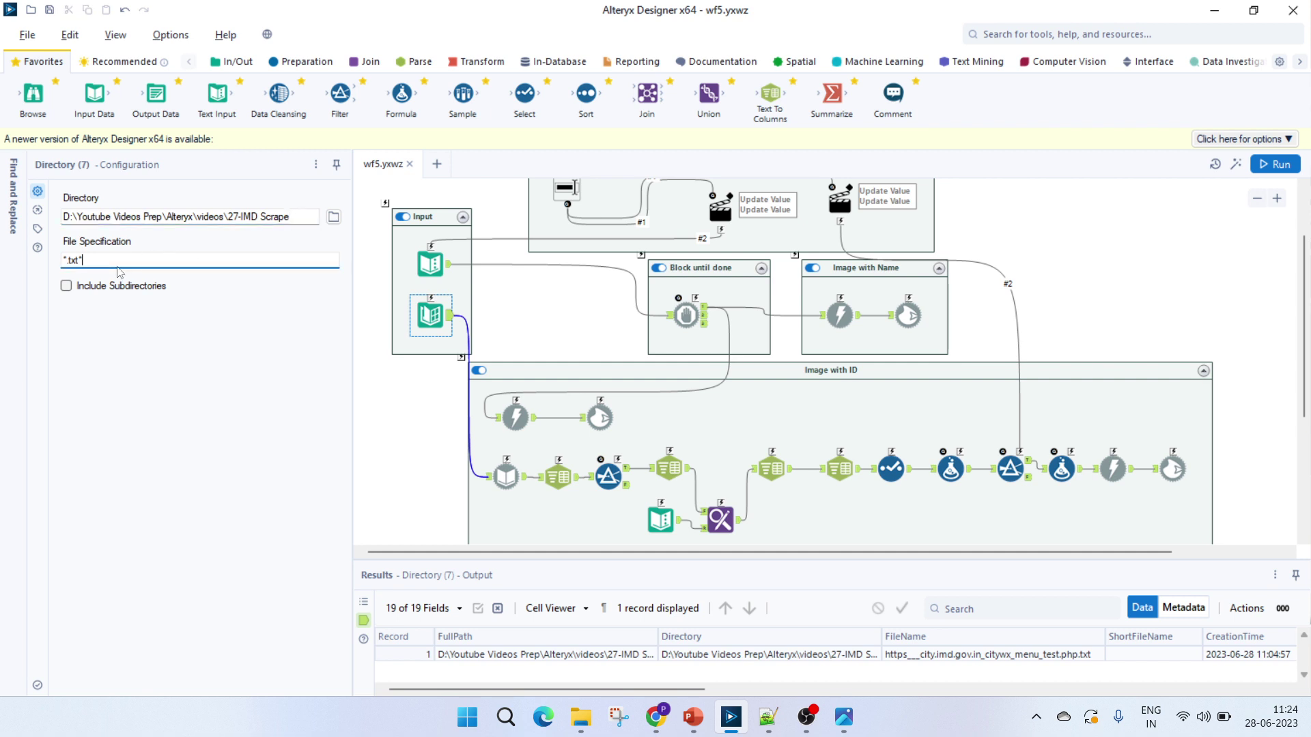
{"action": "left_click", "coordinate": [581, 729]}
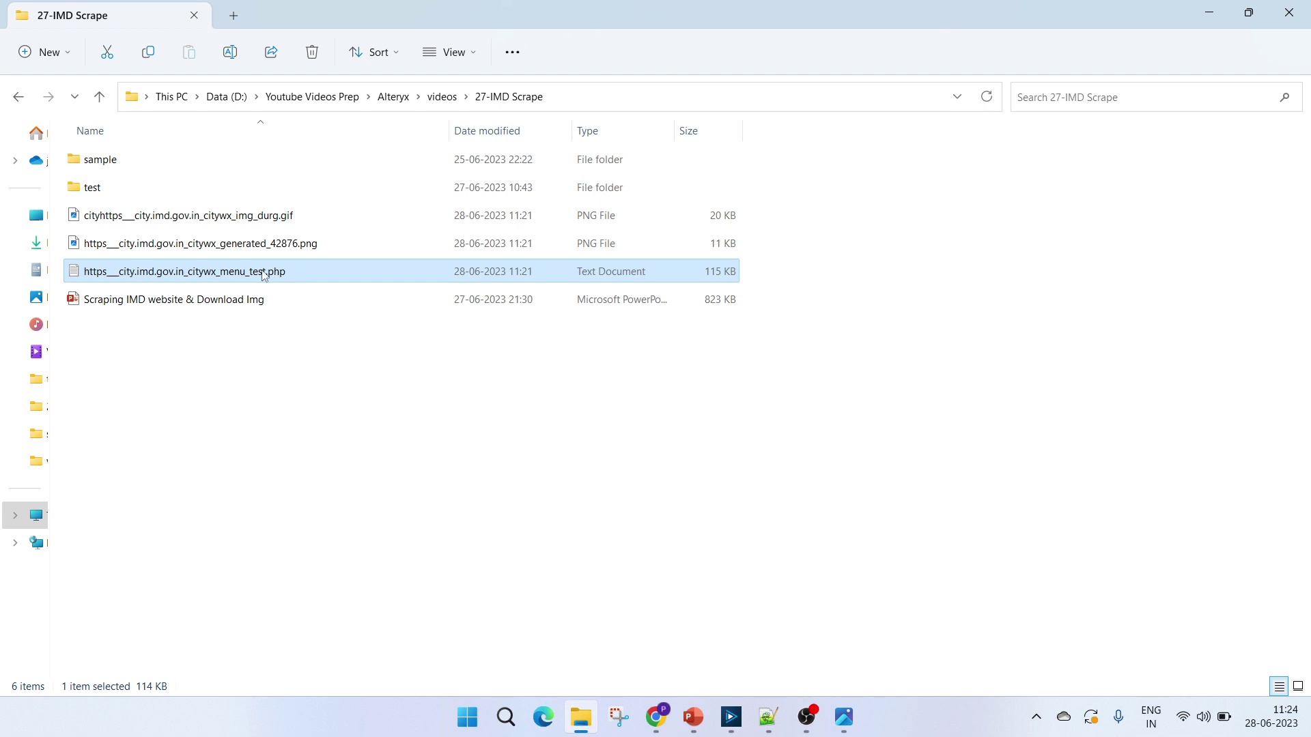
{"action": "left_click", "coordinate": [584, 719]}
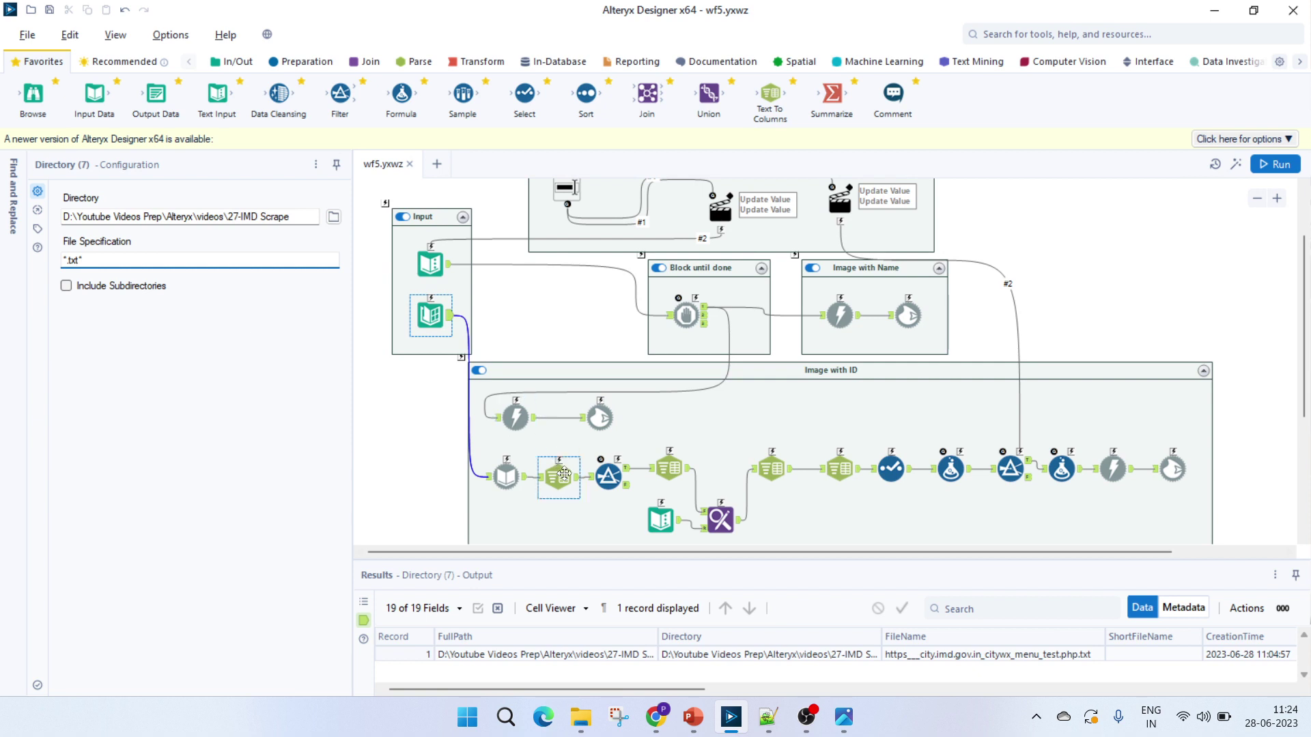
- Inspect the Dynamic Input tool's field and action settings and read its data source template path through to sample.txt
{"action": "left_click", "coordinate": [505, 477]}
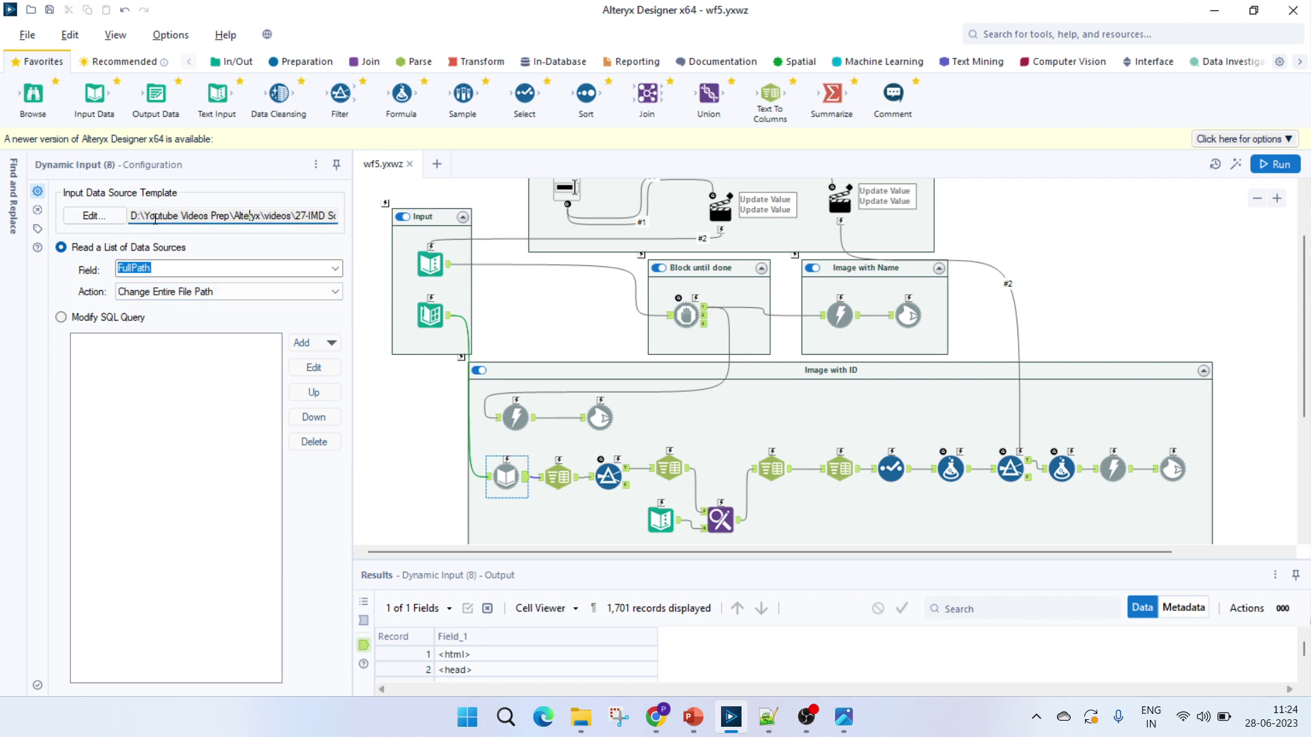
{"action": "key", "text": "Right"}
{"action": "key", "text": "Right"}
{"action": "key", "text": "Right"}
{"action": "key", "text": "Right"}
{"action": "key", "text": "Right"}
{"action": "key", "text": "Right"}
{"action": "key", "text": "Right"}
{"action": "key", "text": "Right"}
{"action": "key", "text": "Right"}
{"action": "key", "text": "Right"}
{"action": "key", "text": "Right"}
{"action": "key", "text": "Right"}
{"action": "key", "text": "Right"}
{"action": "key", "text": "Right"}
{"action": "key", "text": "Right"}
{"action": "key", "text": "Right"}
{"action": "key", "text": "Right"}
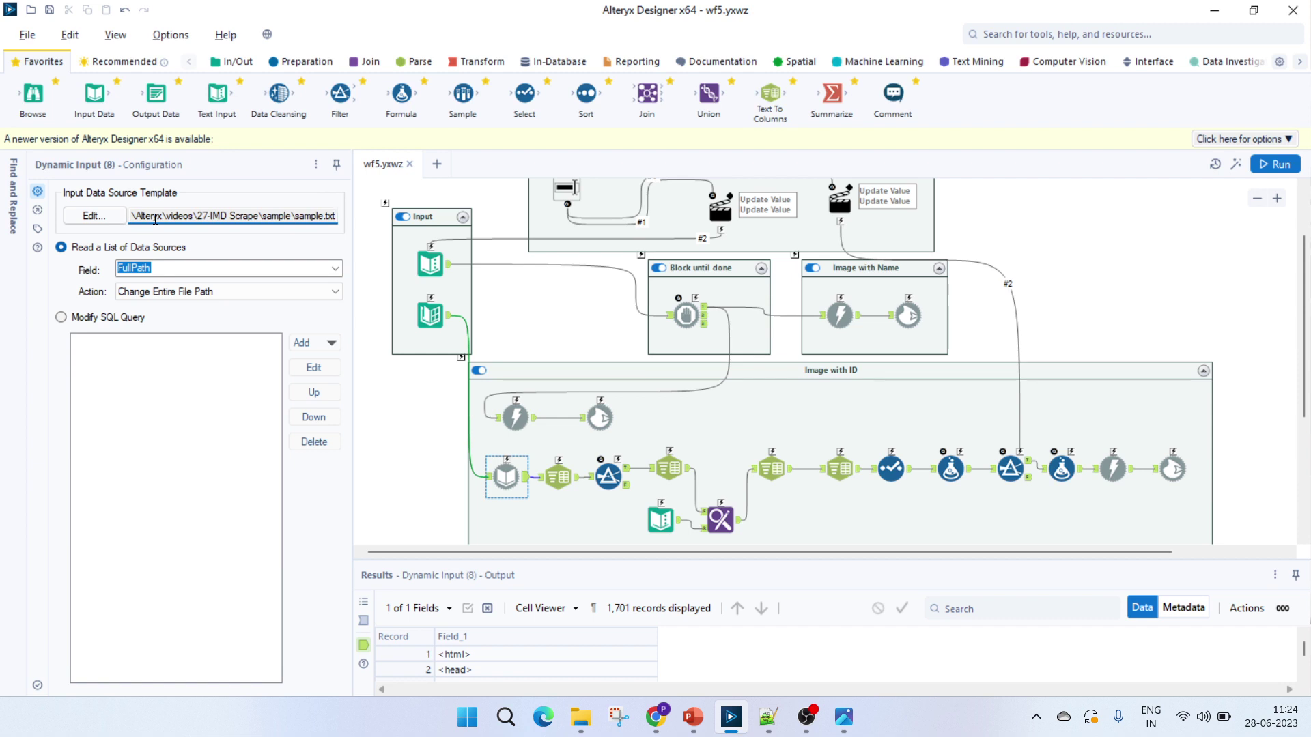
- Open the connection settings and preview of the Dynamic Input tool's data source template
{"action": "left_click", "coordinate": [662, 369]}
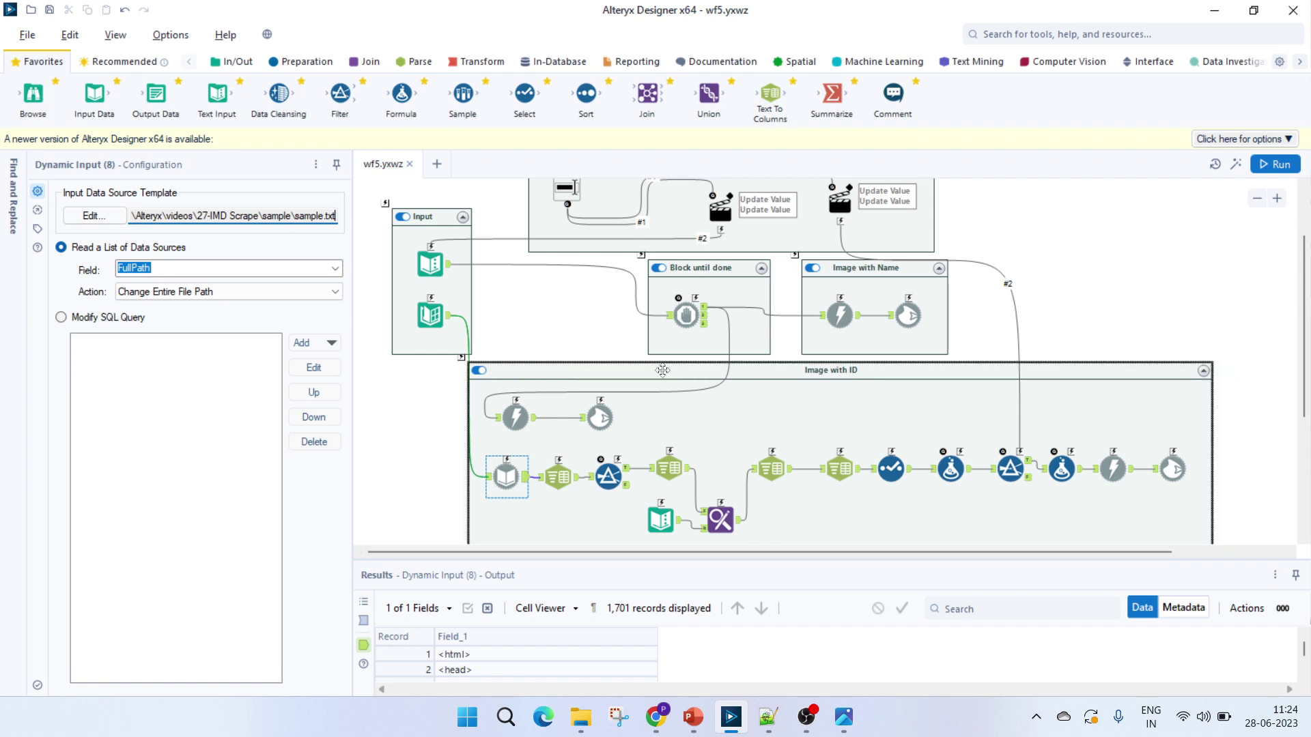
{"action": "left_click", "coordinate": [720, 520]}
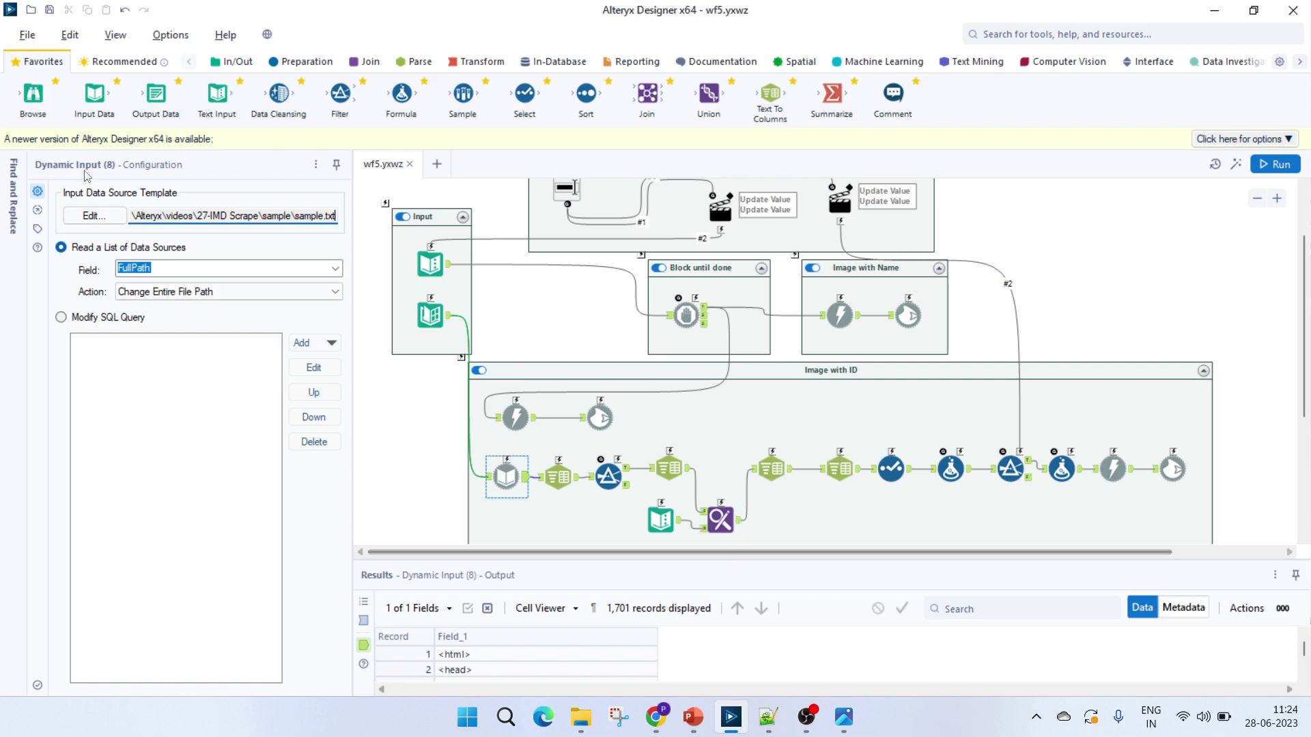
{"action": "left_click", "coordinate": [99, 219]}
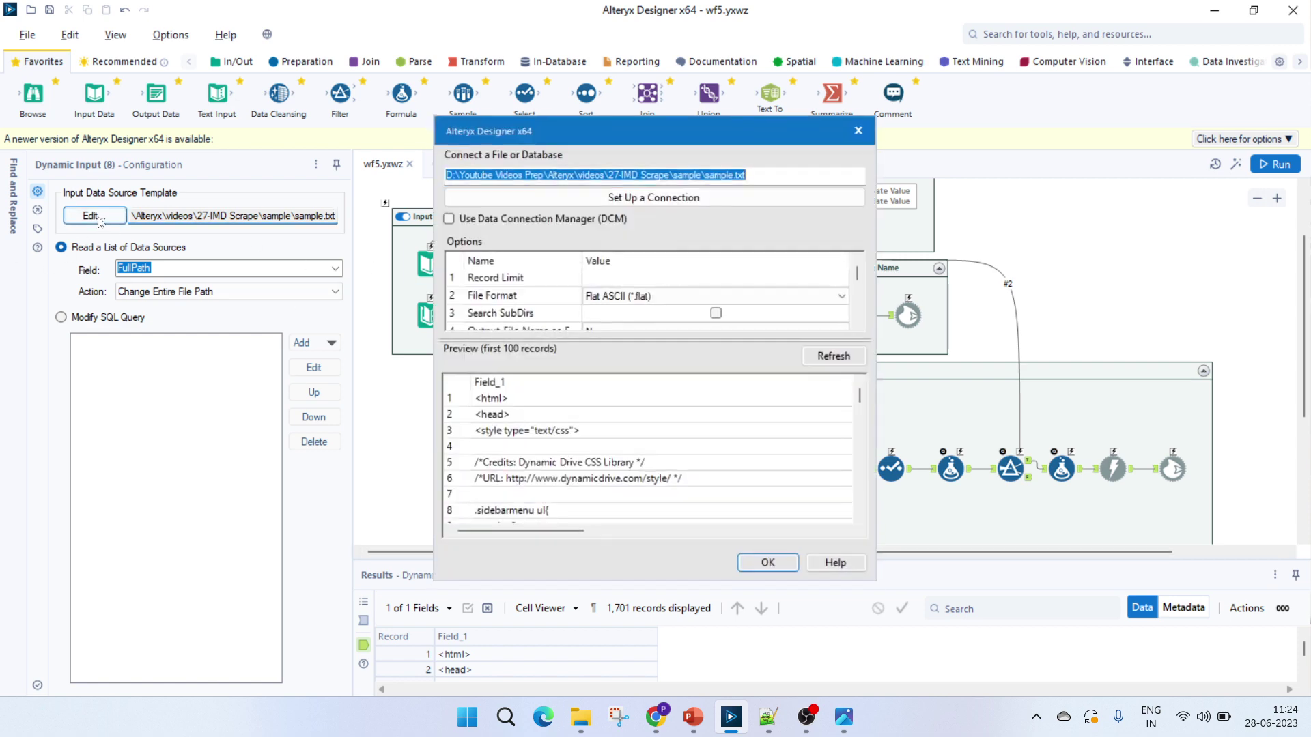
- Check the file format option of the Dynamic Input tool's data source template and close its connection settings
{"action": "left_click", "coordinate": [622, 301]}
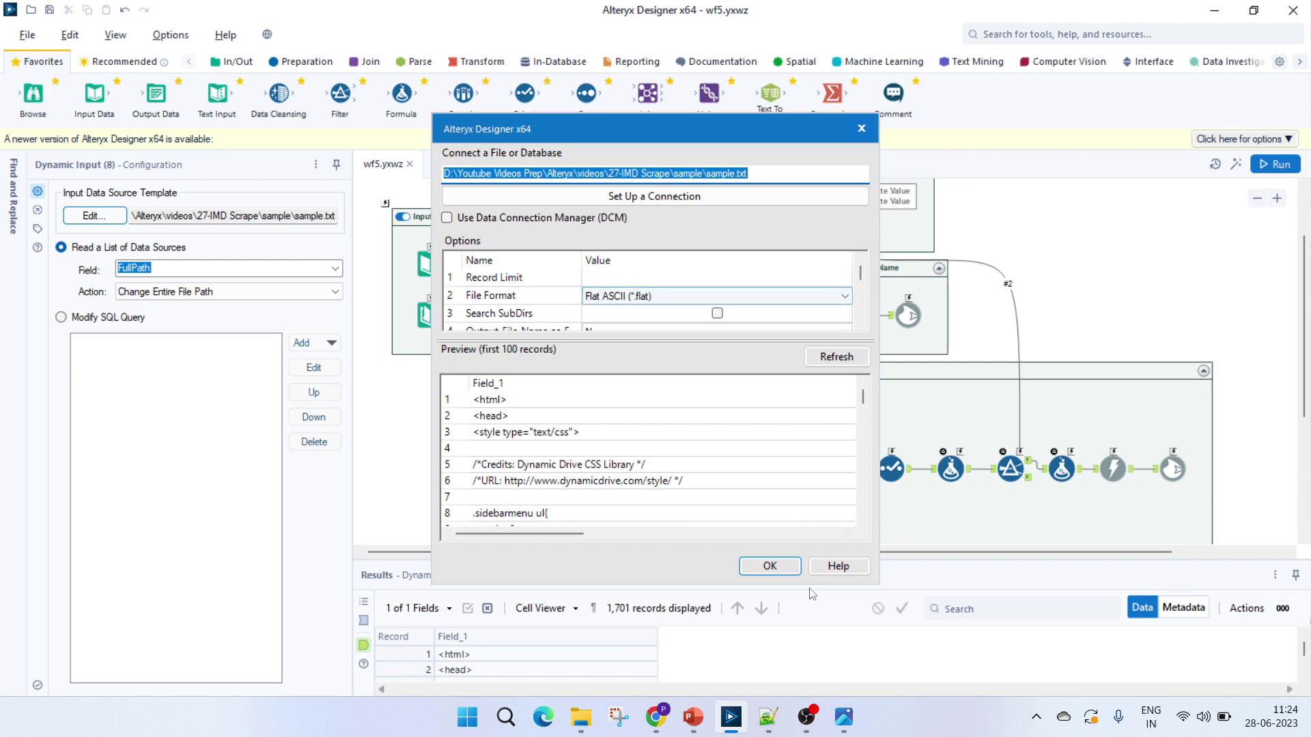
{"action": "left_click", "coordinate": [862, 129]}
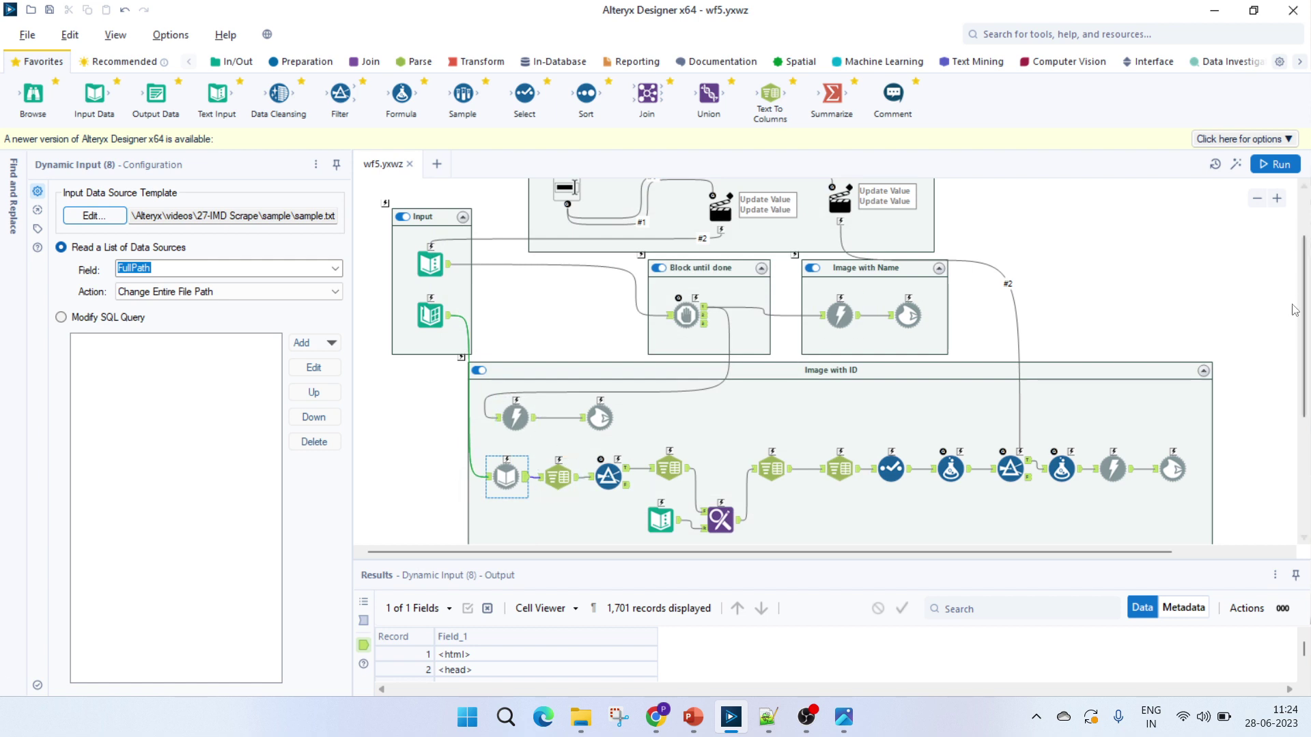
- Examine the Dynamic Input tool's incoming file record across all its fields, from FullPath to the attribute fields
{"action": "scroll", "coordinate": [556, 496], "scroll_direction": "down", "scroll_amount": 2}
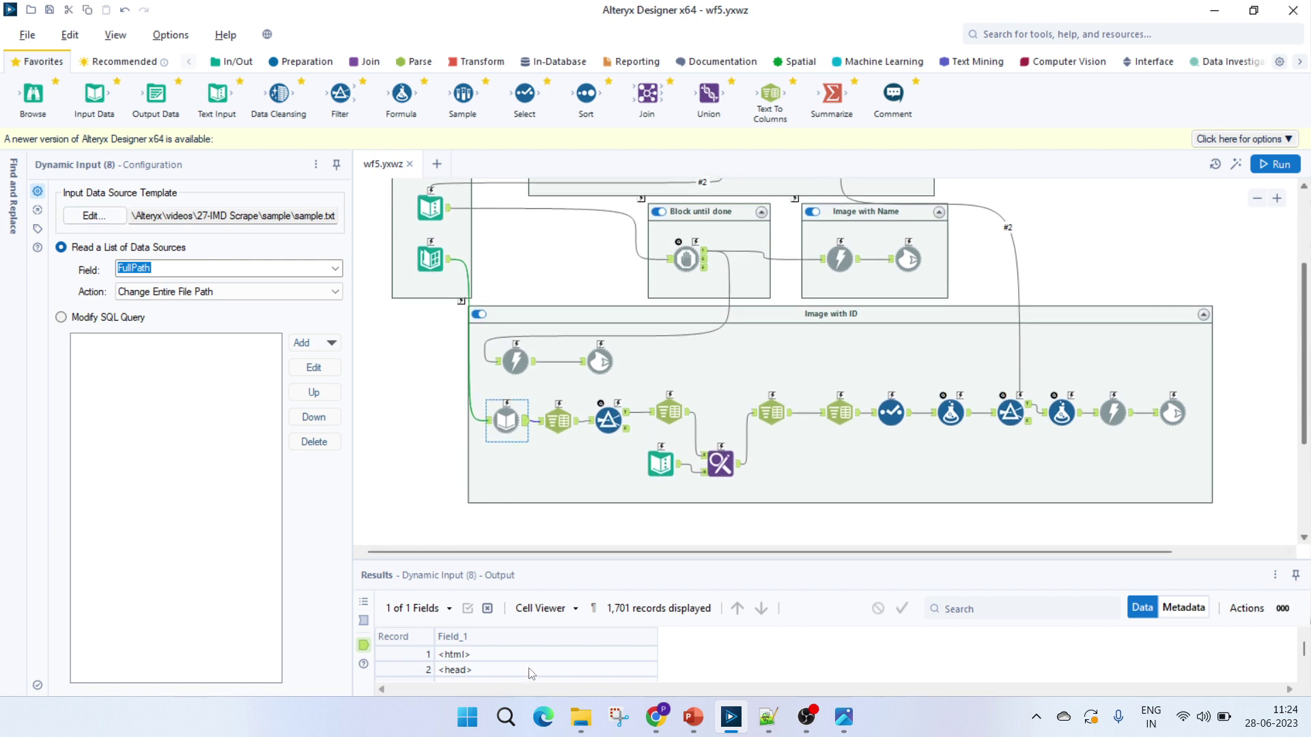
{"action": "left_click", "coordinate": [363, 619]}
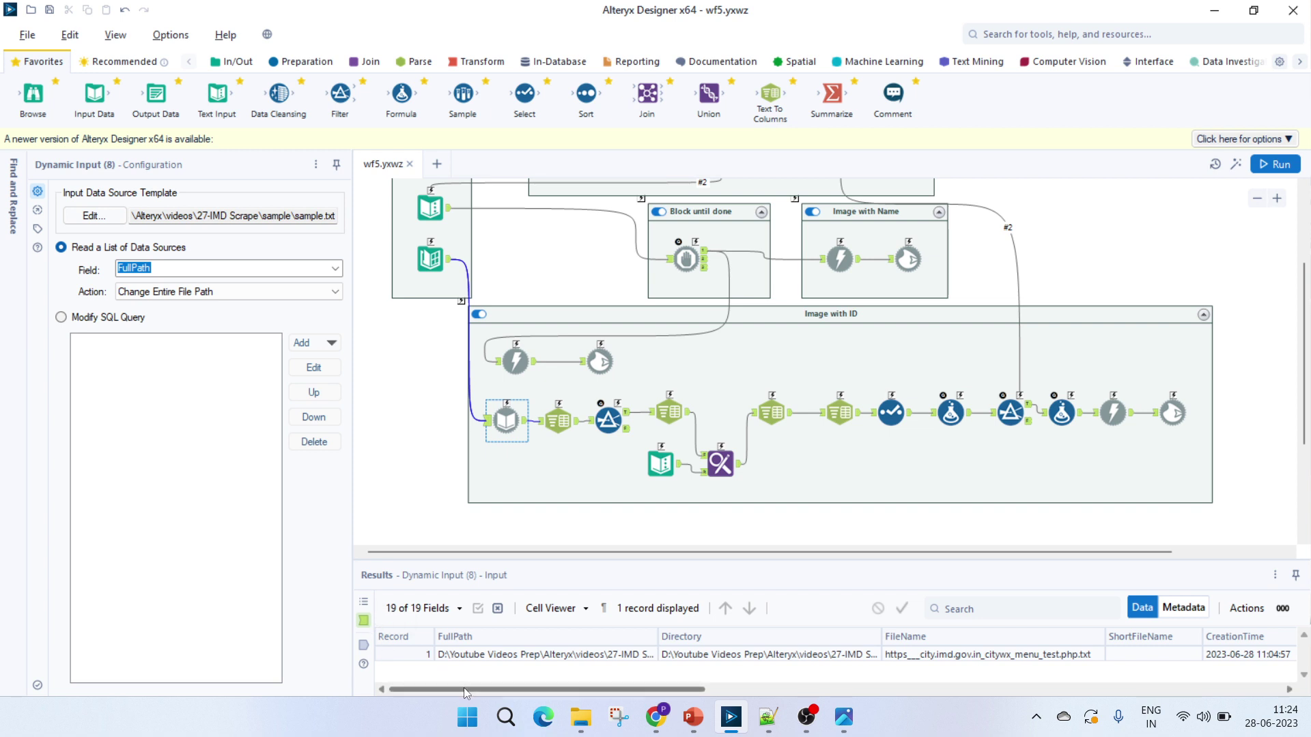
{"action": "left_click_drag", "start_coordinate": [466, 691], "coordinate": [960, 691]}
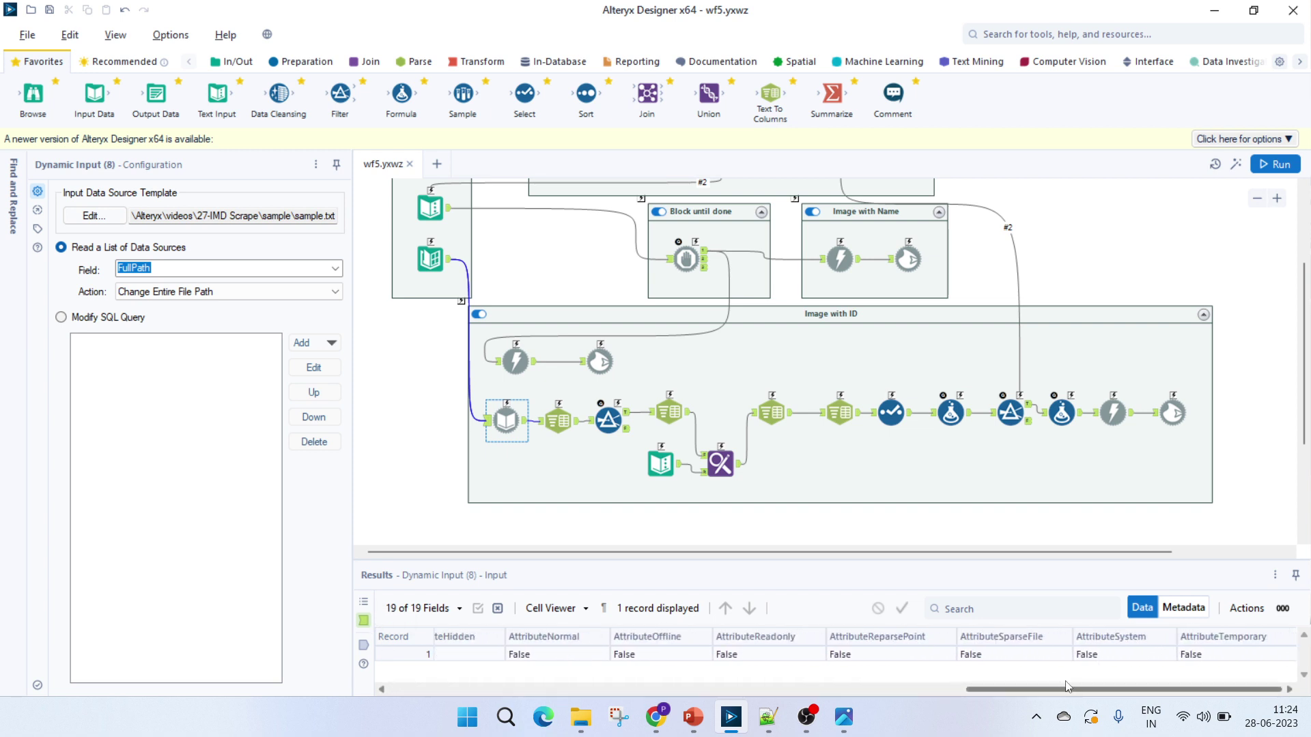
- Review the Dynamic Input tool's output through to its last record and compare it with the HTML source in Notepad++
{"action": "left_click", "coordinate": [363, 644]}
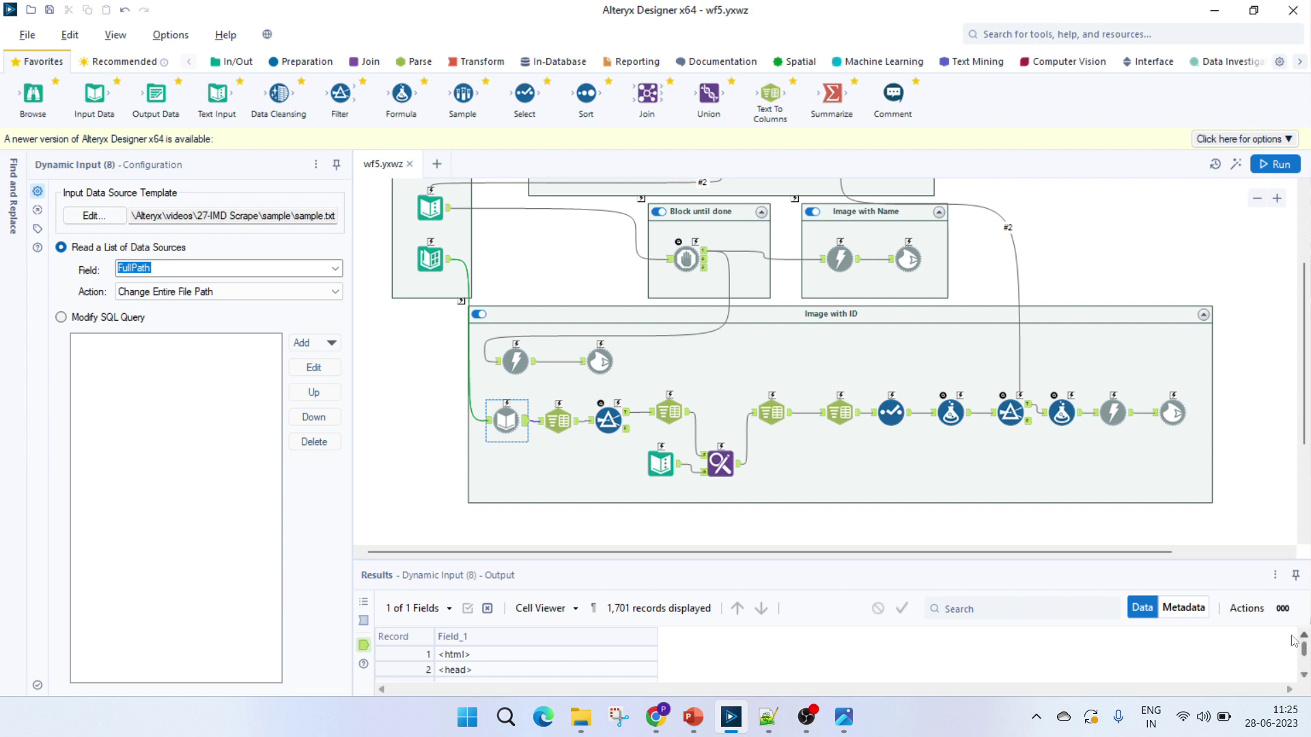
{"action": "left_click_drag", "start_coordinate": [1306, 653], "coordinate": [1305, 671]}
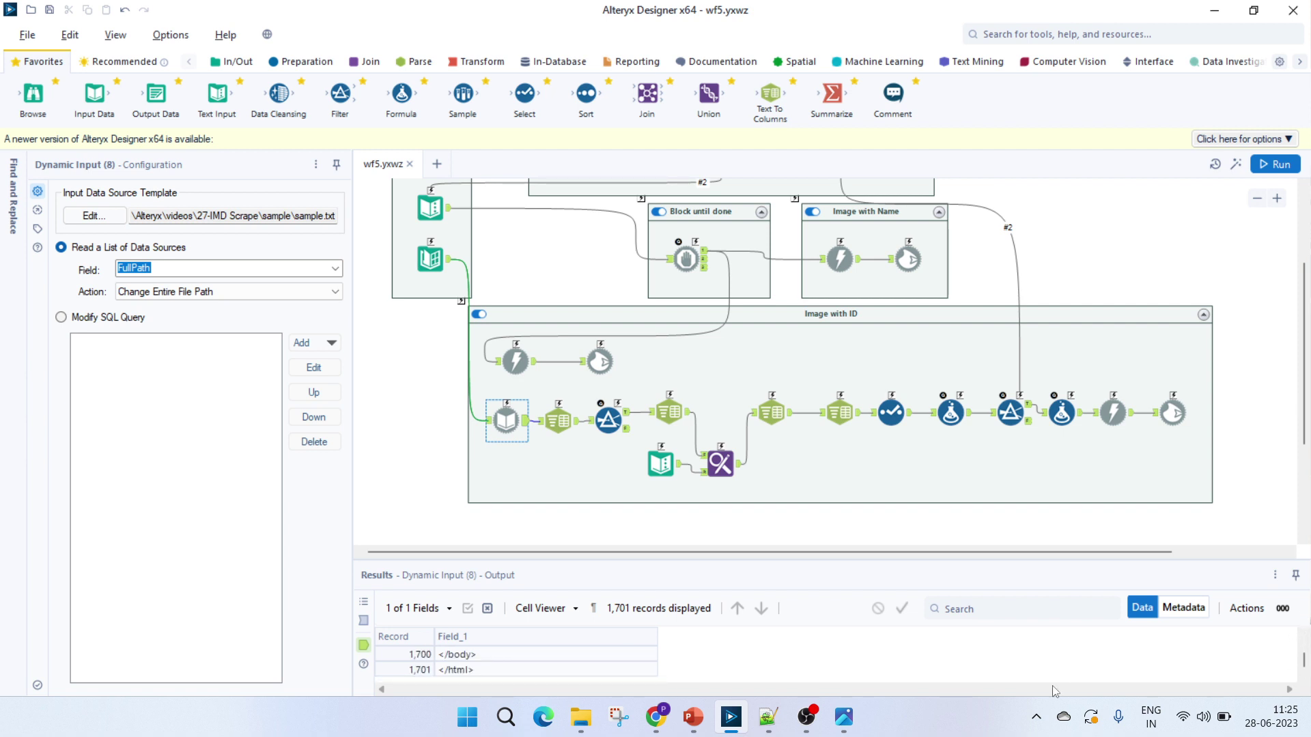
{"action": "left_click", "coordinate": [444, 673]}
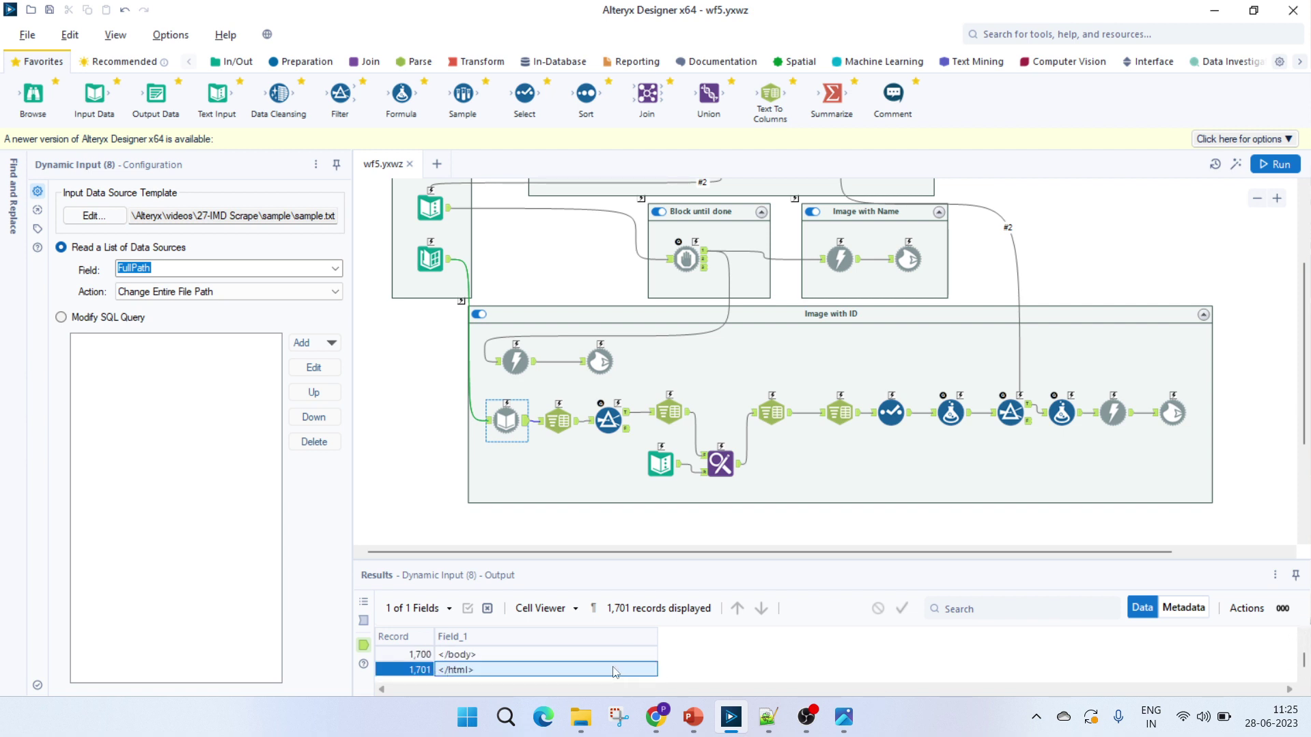
{"action": "left_click", "coordinate": [768, 716]}
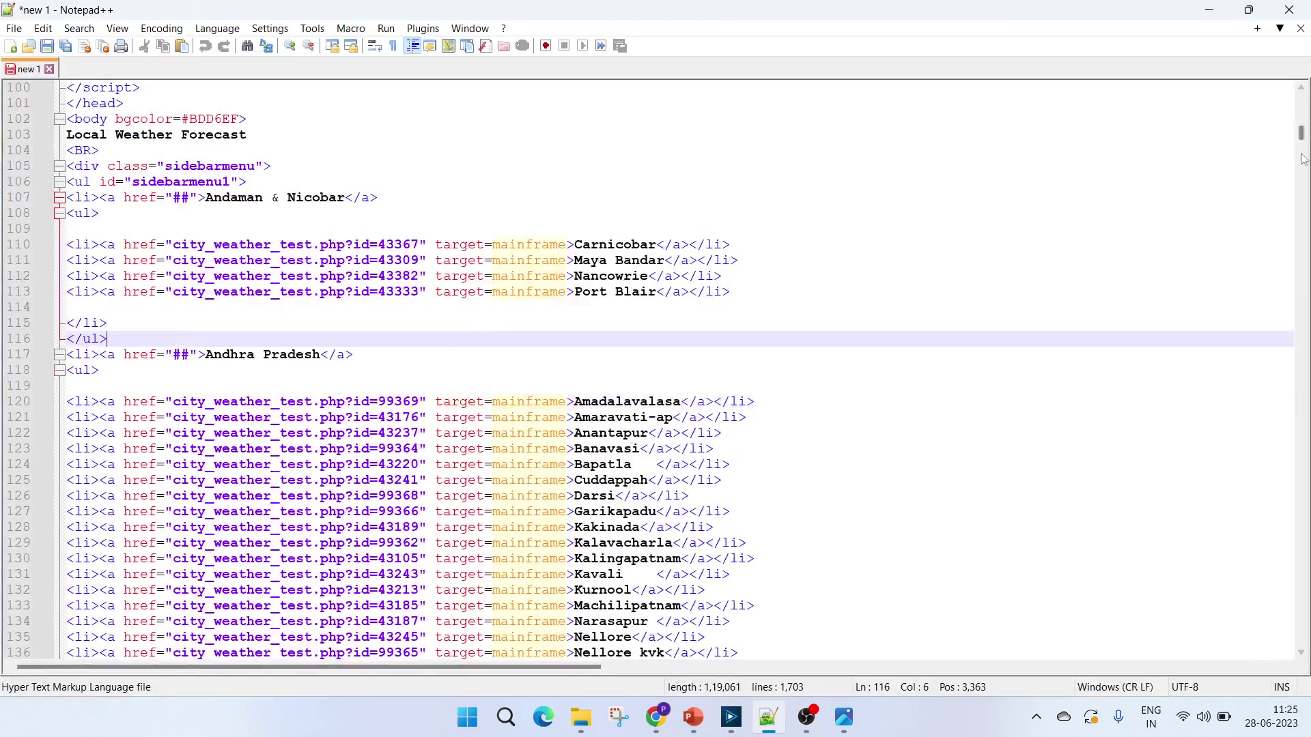
{"action": "mouse_move", "coordinate": [1300, 136]}
{"action": "left_mouse_down"}
{"action": "mouse_move", "coordinate": [1299, 611]}
{"action": "mouse_move", "coordinate": [1299, 118]}
{"action": "left_mouse_up"}
{"action": "left_click", "coordinate": [731, 716]}
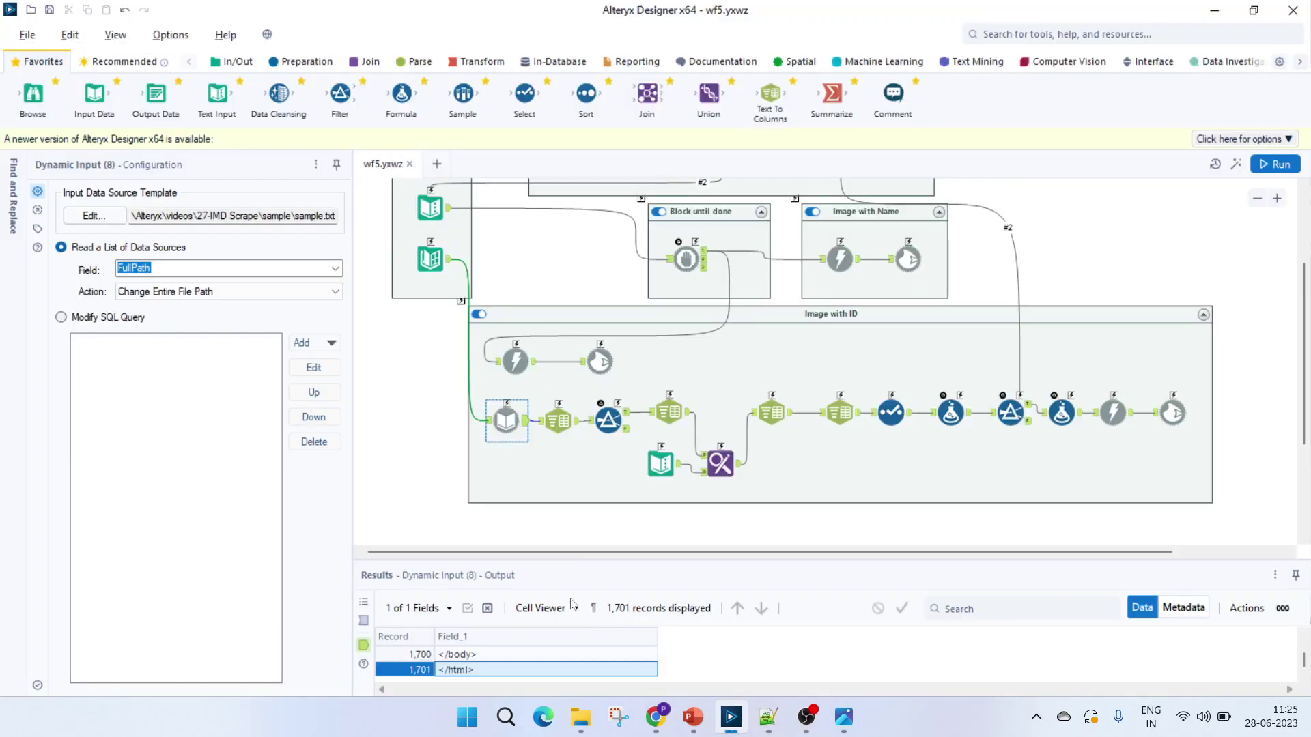
- Inspect the first Text To Columns tool's split-to-rows setting and \n delimiter, and check the line breaks in the Notepad++ source
{"action": "left_click", "coordinate": [558, 418]}
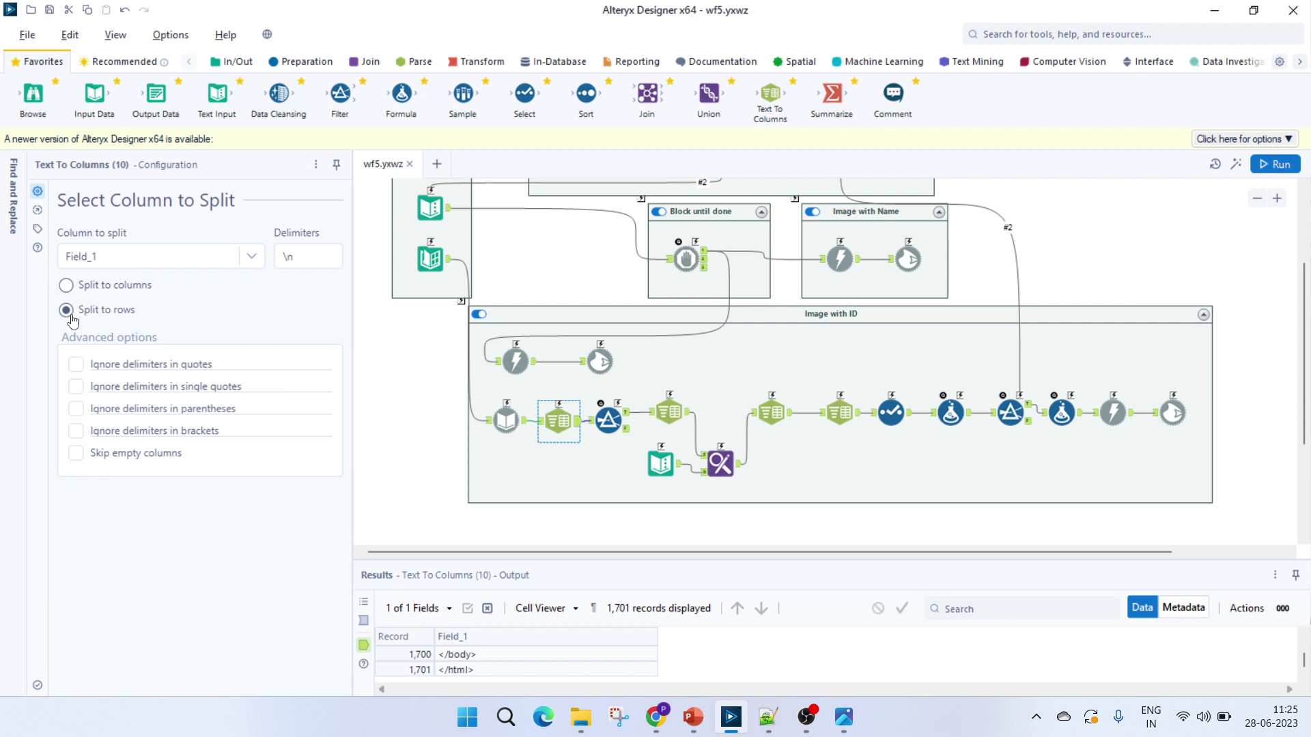
{"action": "left_click", "coordinate": [291, 259]}
{"action": "left_click", "coordinate": [768, 716]}
{"action": "left_click", "coordinate": [770, 276]}
{"action": "left_click", "coordinate": [775, 213]}
{"action": "left_click", "coordinate": [682, 339]}
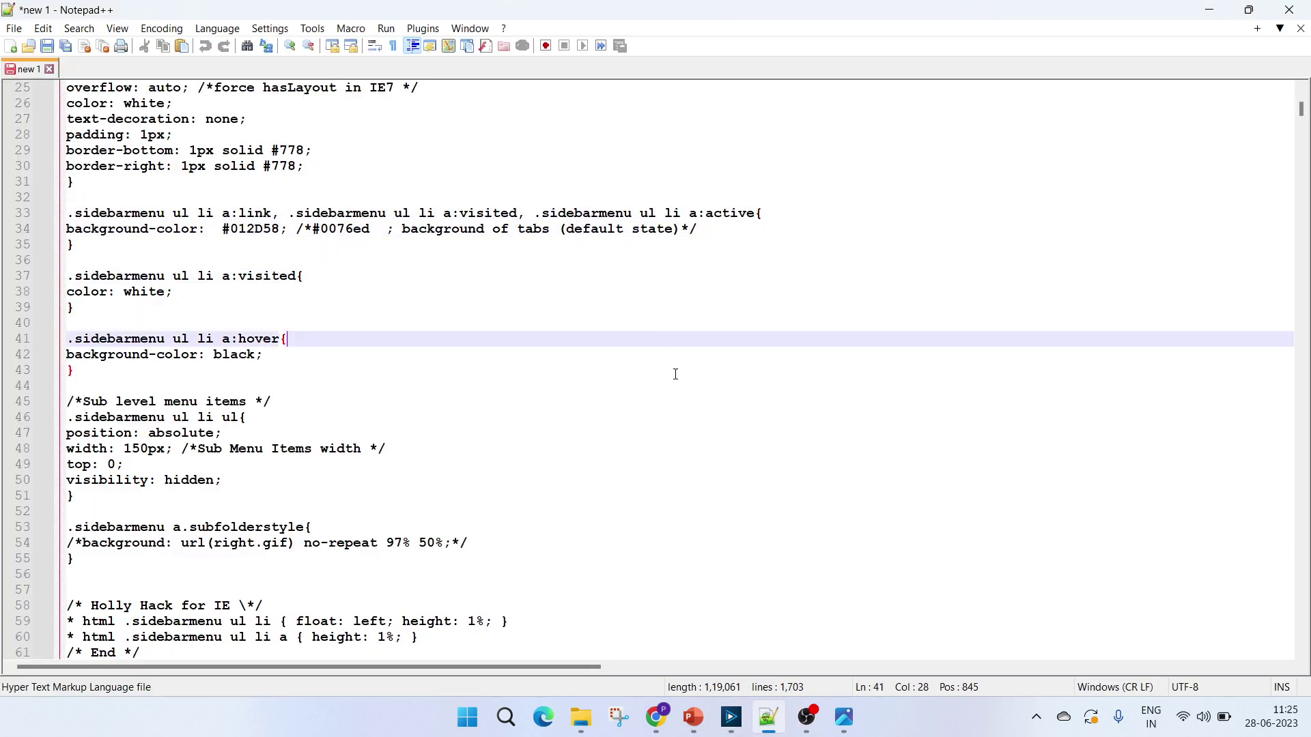
{"action": "scroll", "coordinate": [740, 457], "scroll_direction": "down", "scroll_amount": 4}
{"action": "scroll", "coordinate": [740, 456], "scroll_direction": "down", "scroll_amount": 4}
{"action": "left_click", "coordinate": [768, 717]}
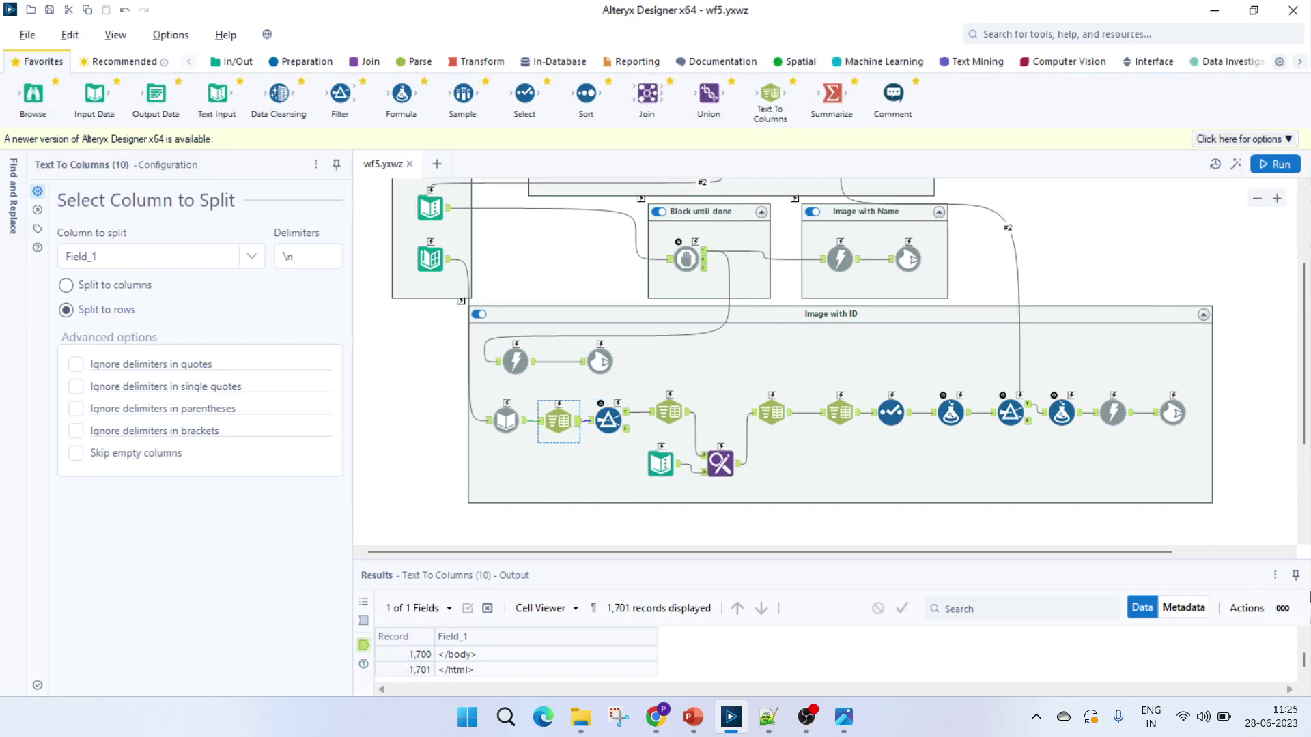
- Examine the first Text To Columns tool's output rows from the first record, revisiting the Dynamic Input tool beside it
{"action": "left_click_drag", "start_coordinate": [1304, 660], "coordinate": [1304, 640]}
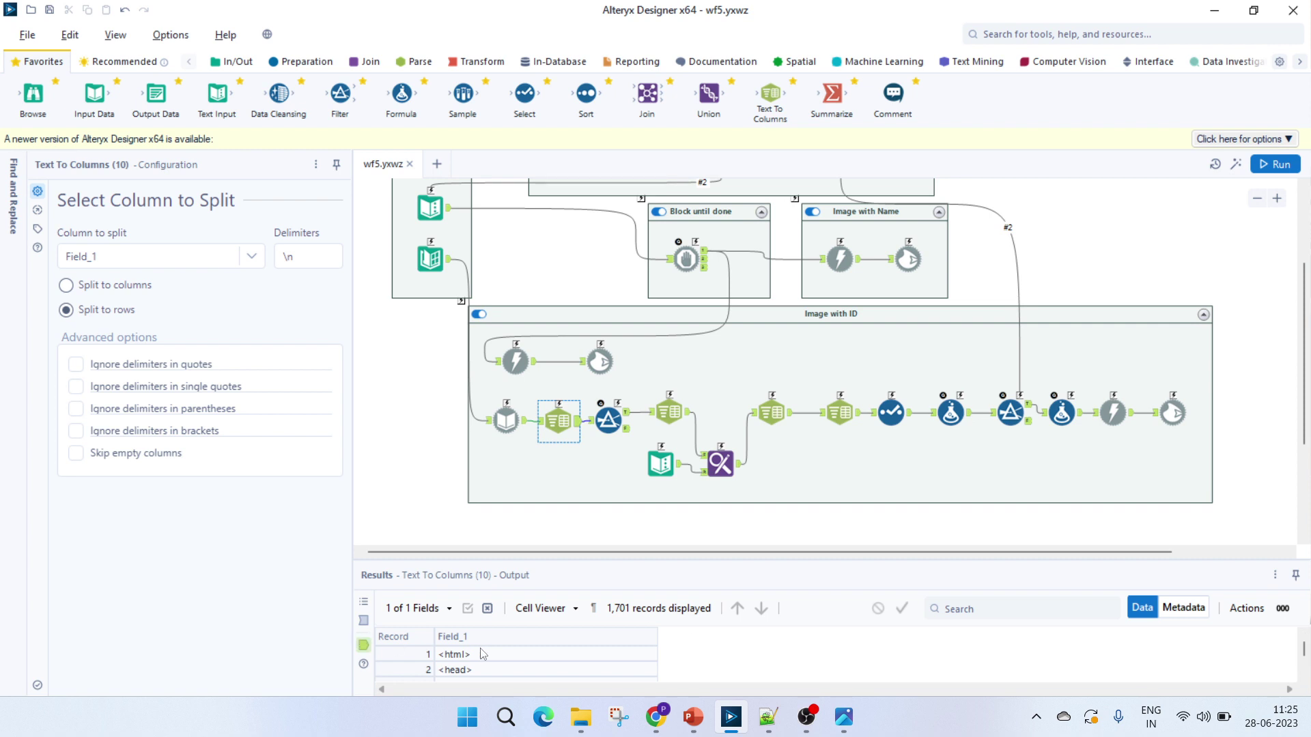
{"action": "left_click", "coordinate": [506, 419]}
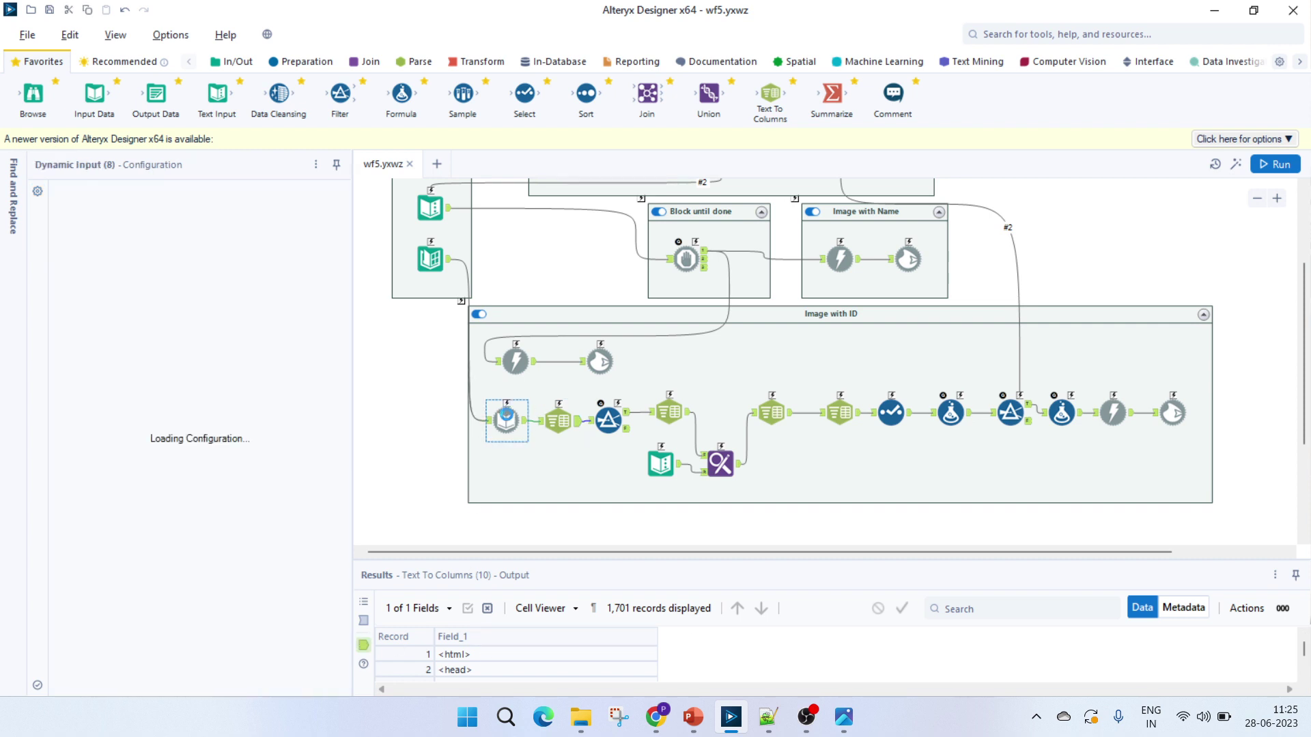
{"action": "left_click", "coordinate": [558, 419]}
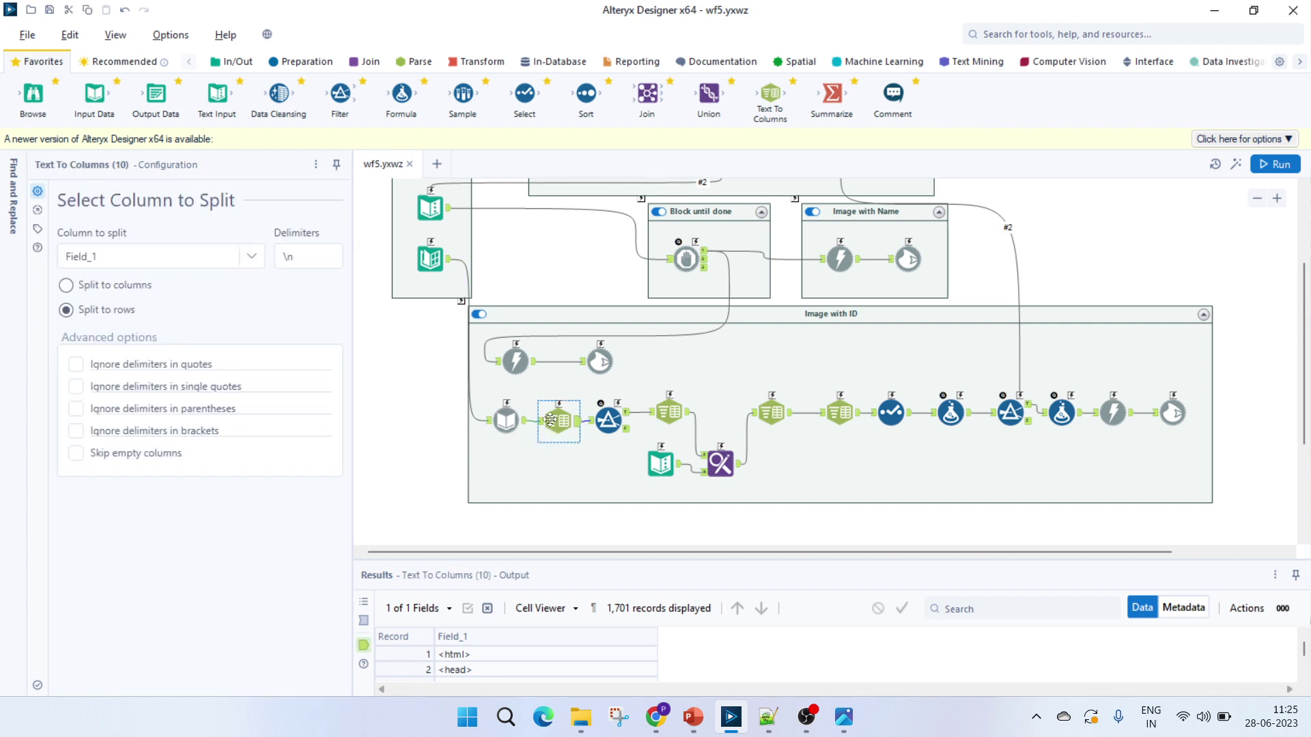
{"action": "left_click", "coordinate": [482, 653]}
{"action": "scroll", "coordinate": [482, 661], "scroll_direction": "down", "scroll_amount": 8}
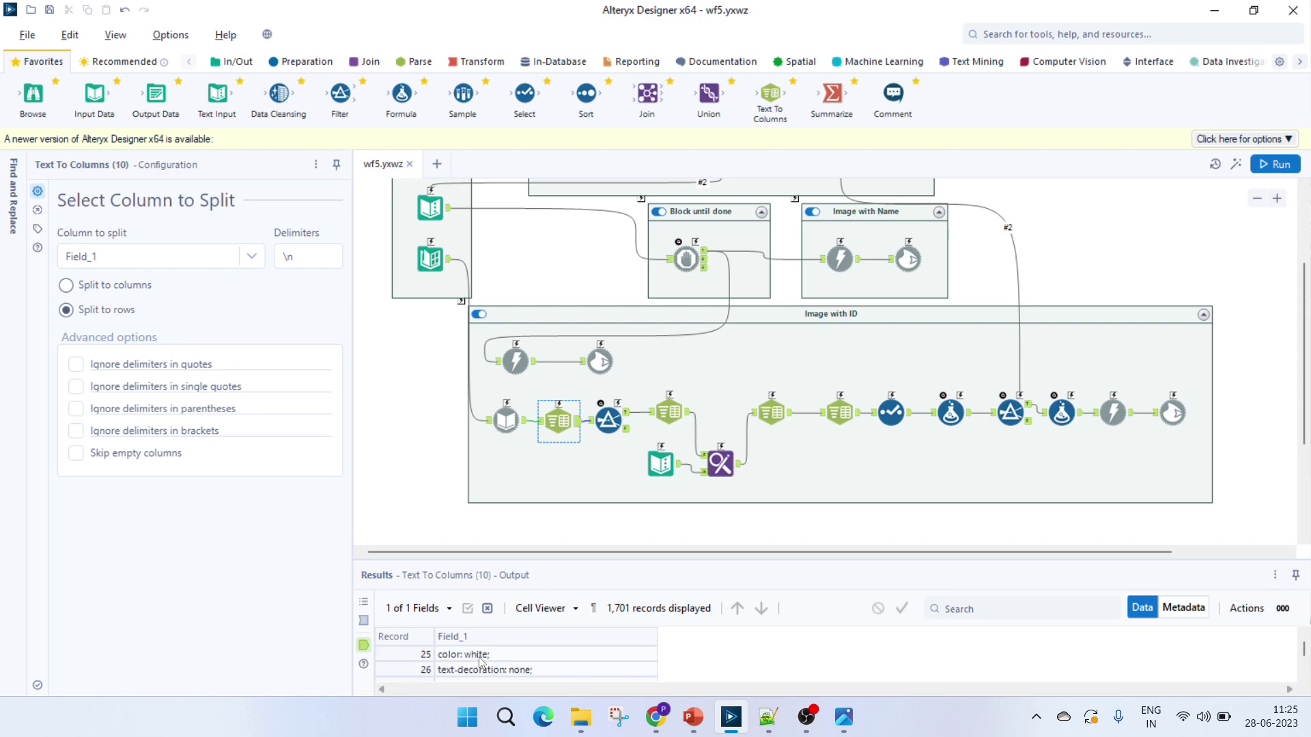
- In the Notepad++ source, find the Andhra Pradesh city links and highlight the Amadalavalasa line's city name, ID and leading link text
{"action": "left_click", "coordinate": [767, 717]}
{"action": "scroll", "coordinate": [295, 490], "scroll_direction": "down", "scroll_amount": 10}
{"action": "scroll", "coordinate": [296, 490], "scroll_direction": "down", "scroll_amount": 10}
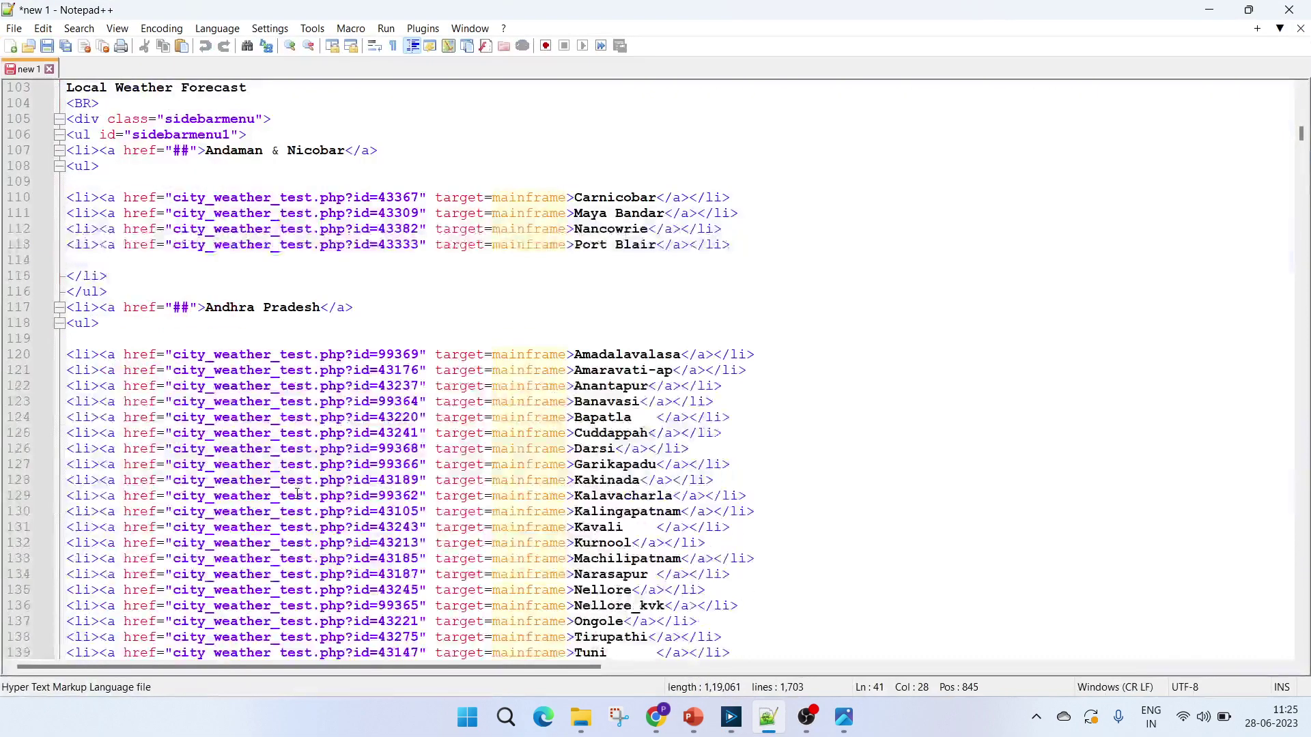
{"action": "left_click", "coordinate": [649, 368]}
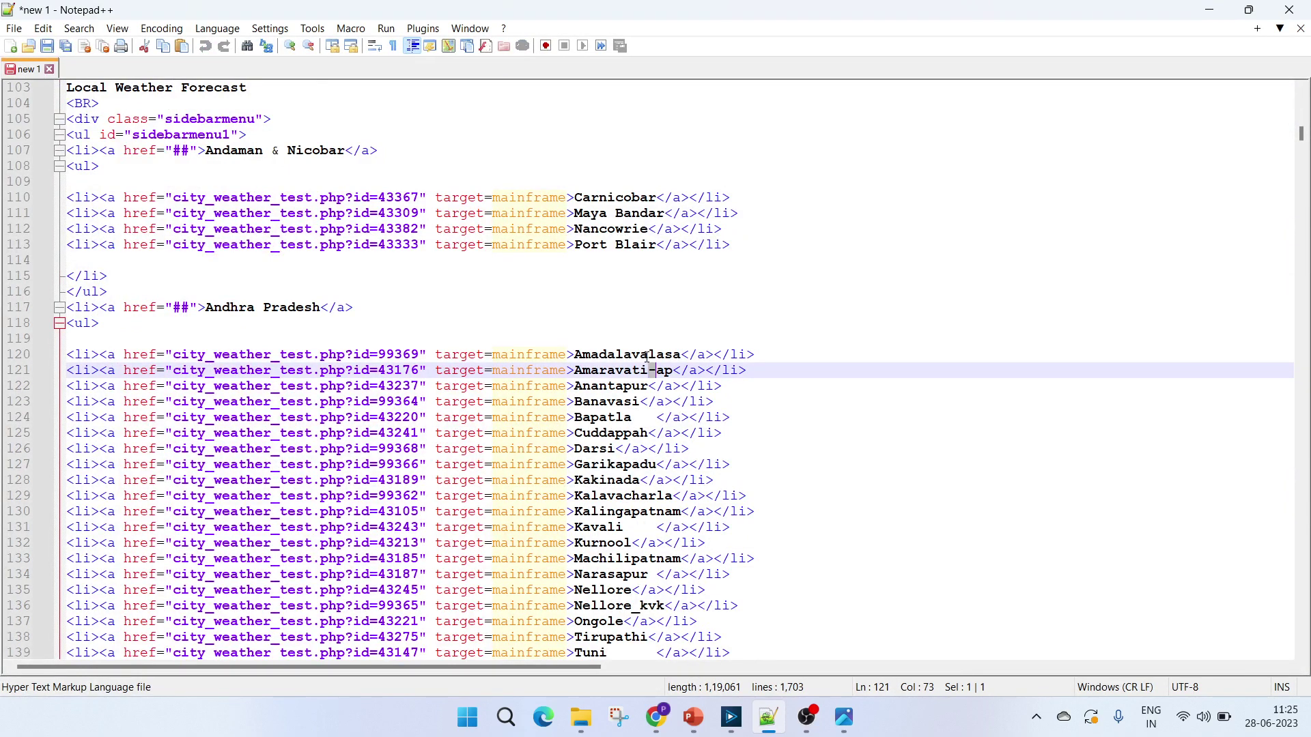
{"action": "double_click", "coordinate": [627, 354]}
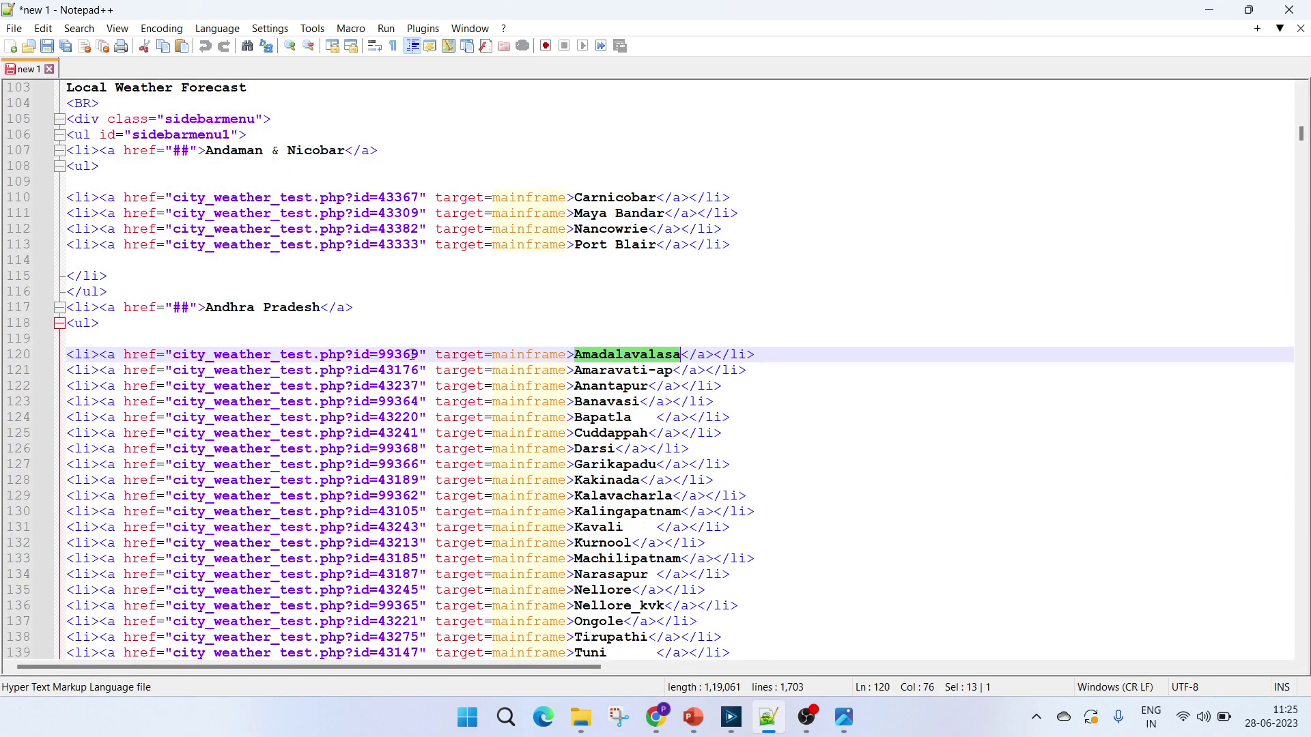
{"action": "left_click_drag", "start_coordinate": [429, 353], "coordinate": [419, 354]}
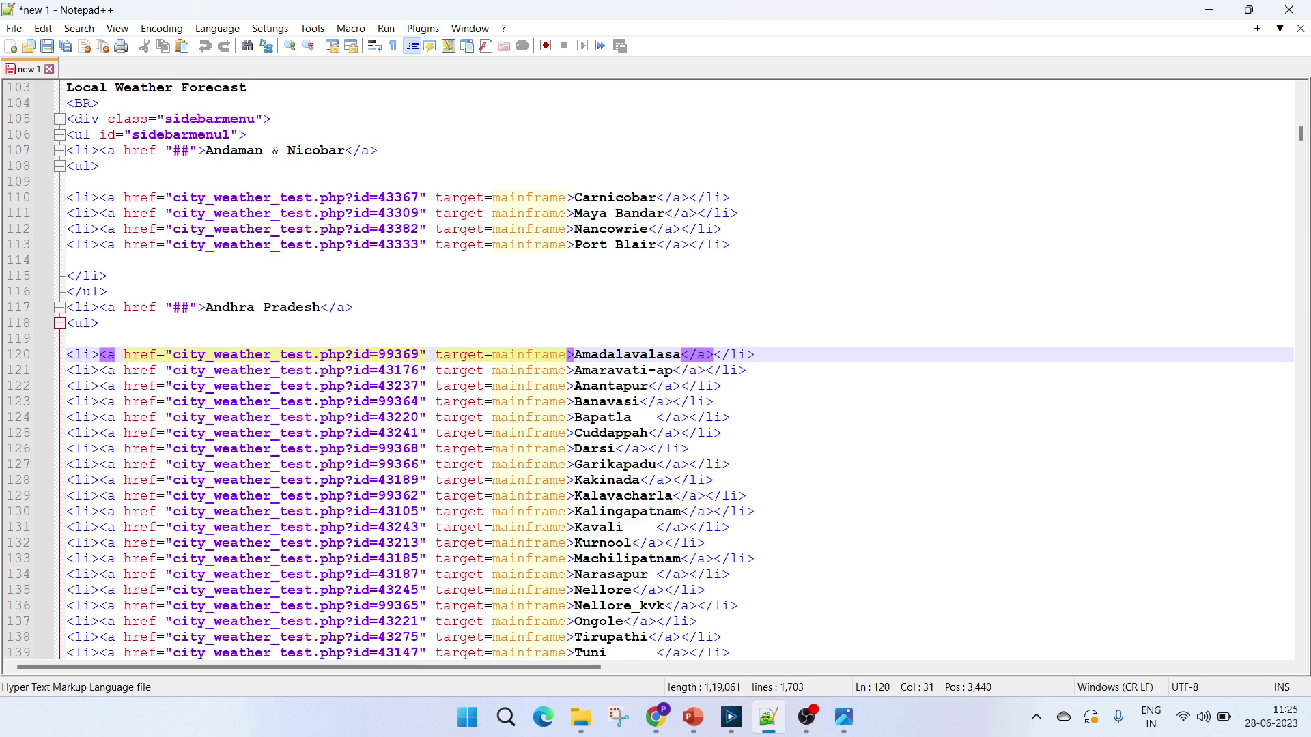
{"action": "left_click_drag", "start_coordinate": [344, 353], "coordinate": [65, 354]}
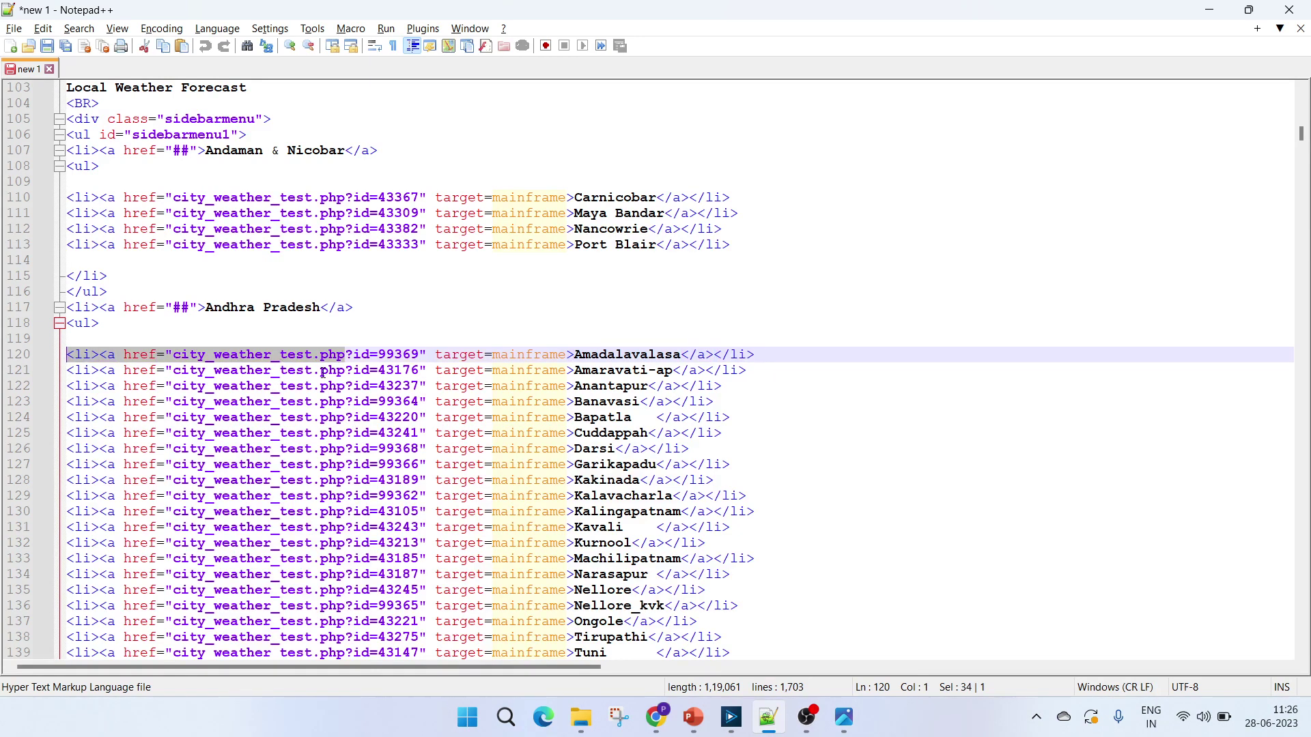
{"action": "key", "text": "alt+Tab"}
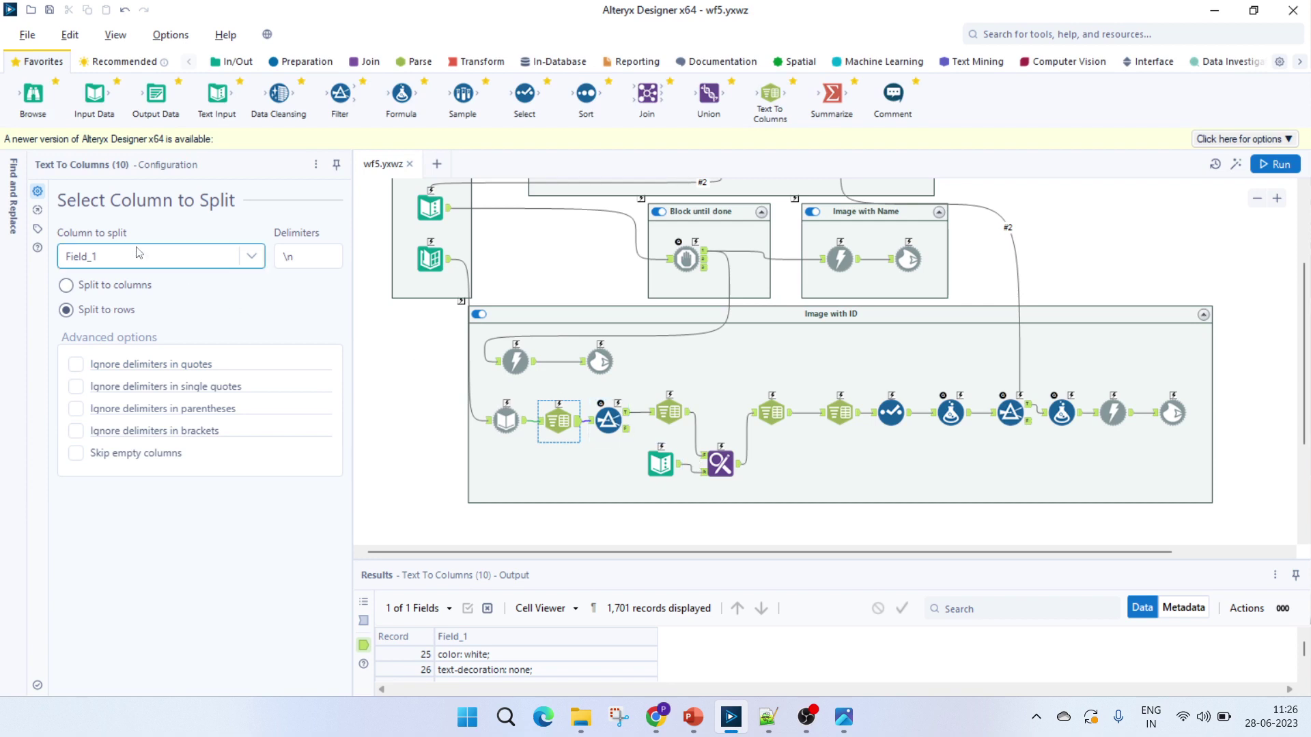
- Inspect the first Filter tool's Contains condition on Field_1 through to city_weather_test.php?id= and review its true output from the first record
{"action": "left_click", "coordinate": [608, 419]}
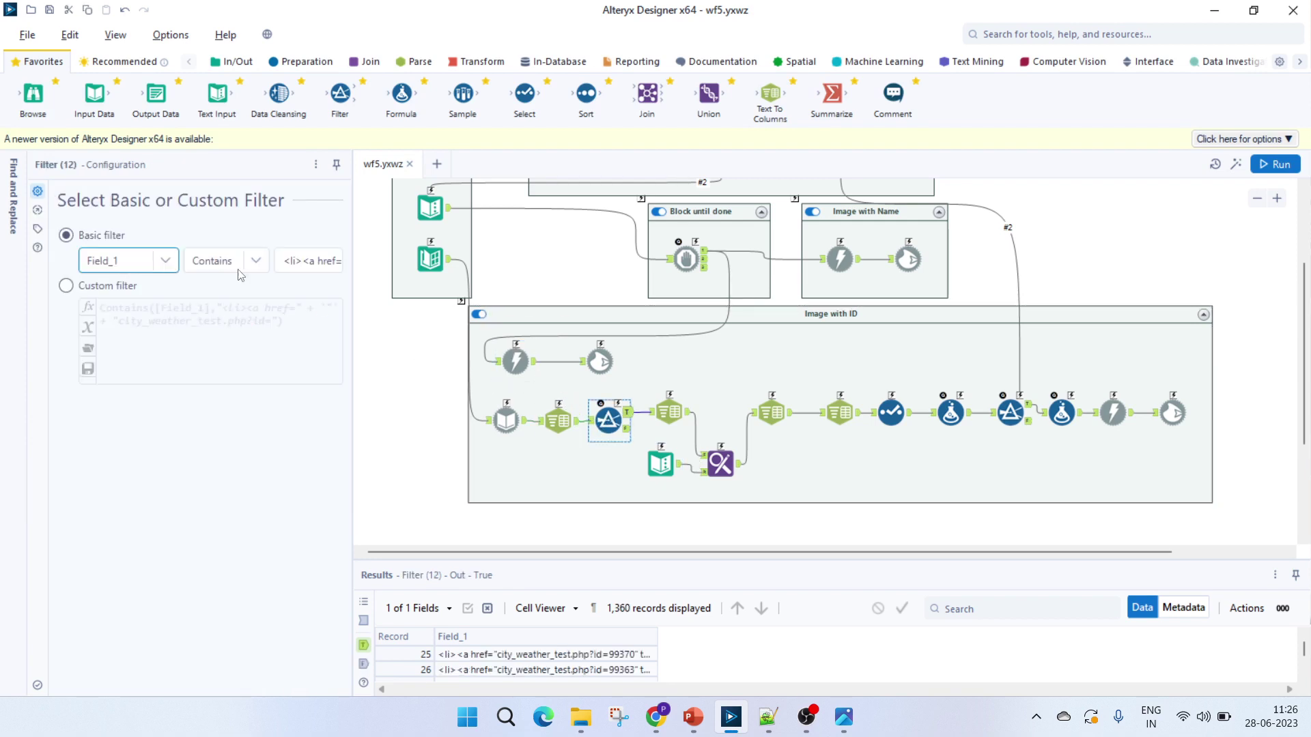
{"action": "left_click", "coordinate": [301, 261]}
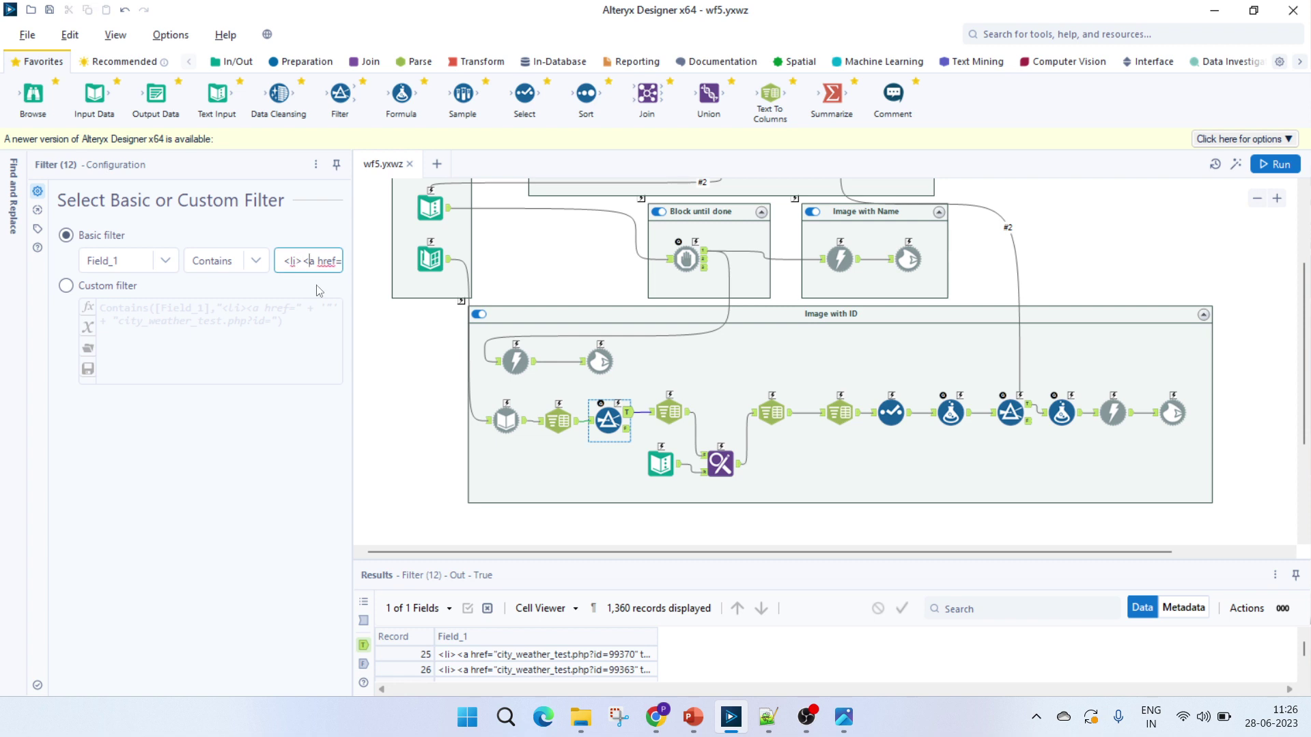
{"action": "type", "text": "\"city_weather_test.php?id="}
{"action": "mouse_move", "coordinate": [1304, 654]}
{"action": "left_mouse_down"}
{"action": "mouse_move", "coordinate": [1305, 680]}
{"action": "mouse_move", "coordinate": [1305, 647]}
{"action": "left_mouse_up"}
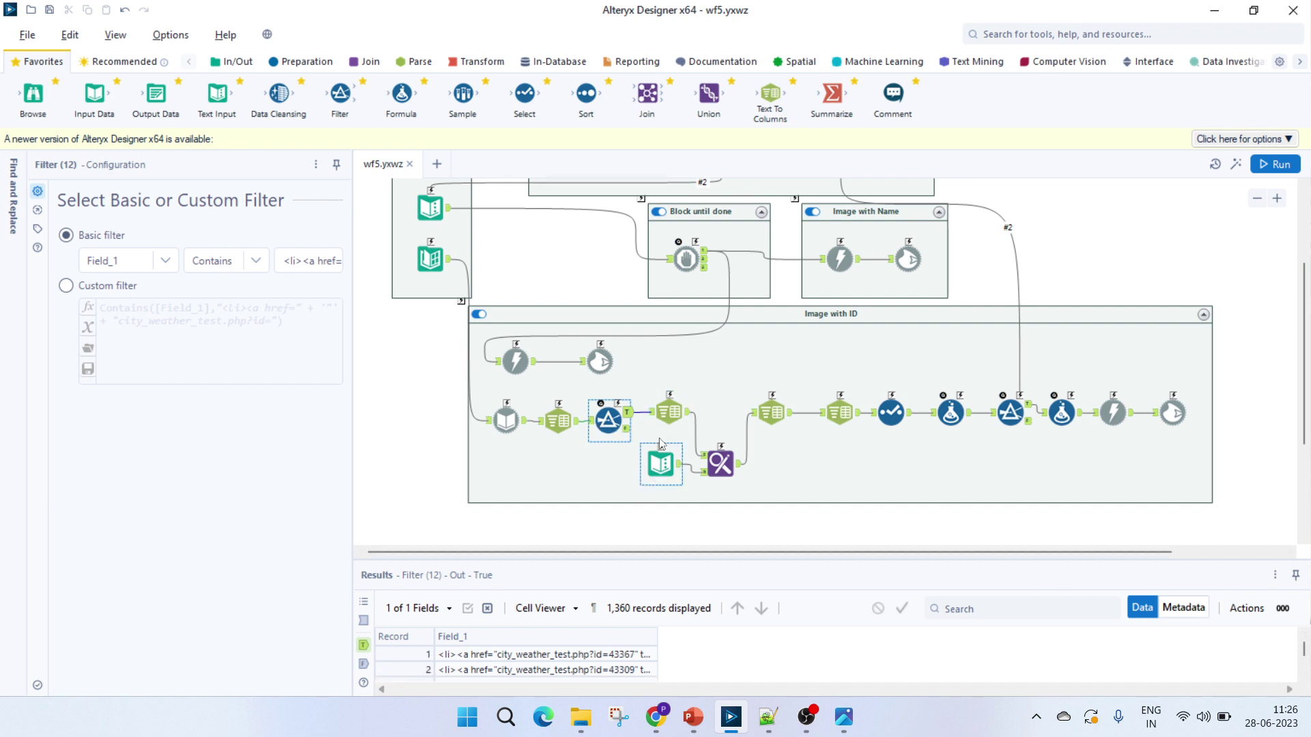
- Inspect the second Text To Columns tool's four-column split and locate the = delimiters in the Amadalavalasa line in Notepad++
{"action": "left_click", "coordinate": [672, 410]}
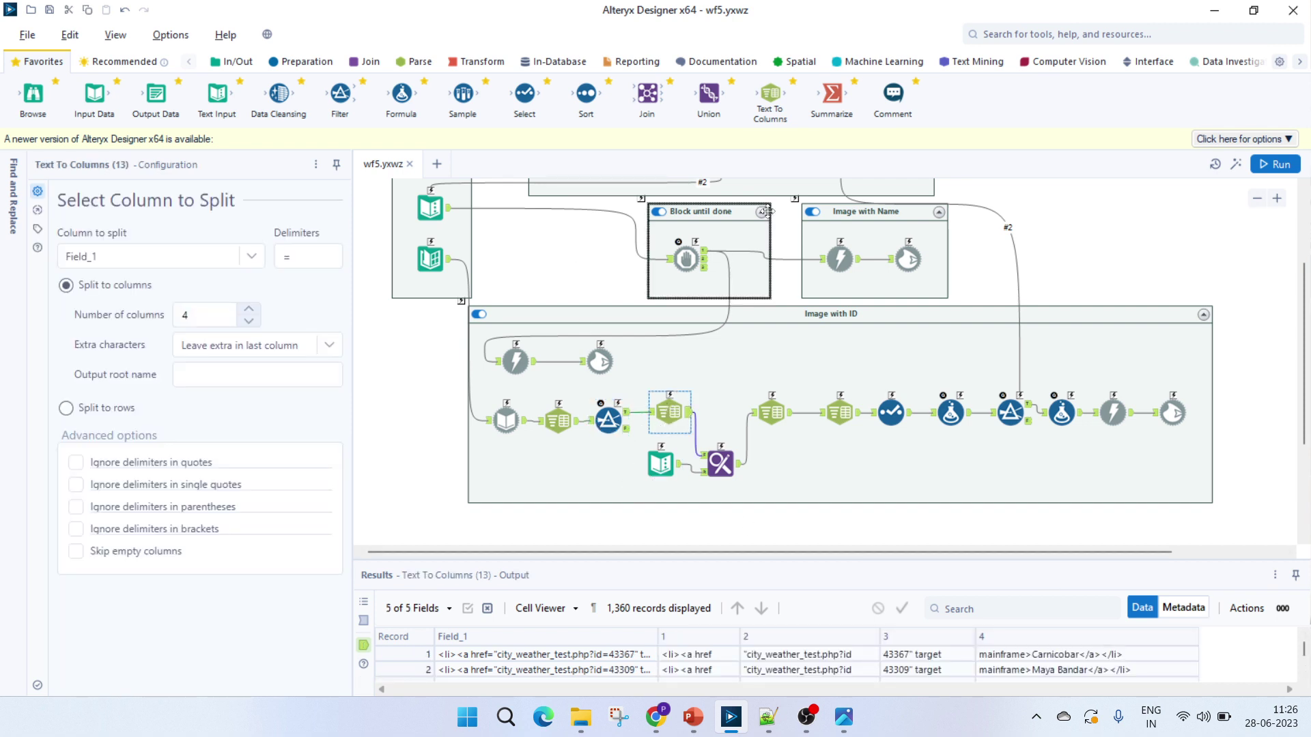
{"action": "key", "text": "alt+Tab"}
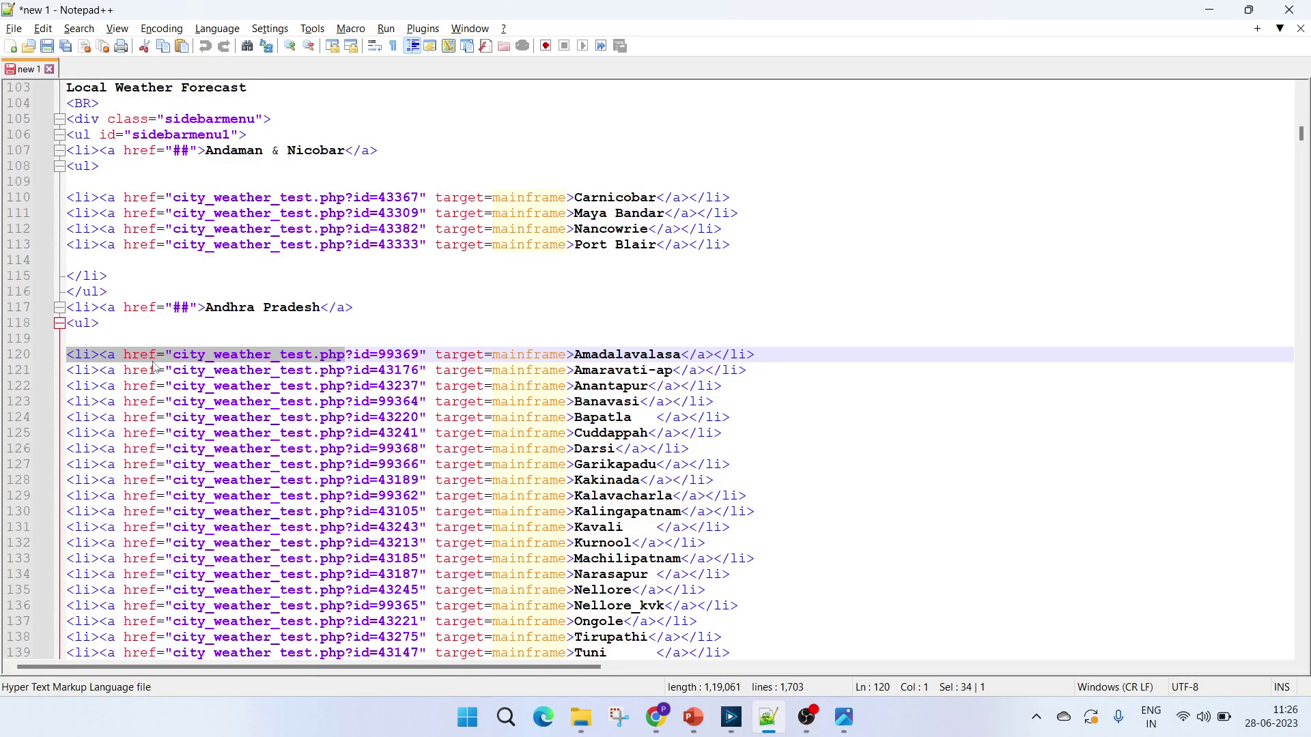
{"action": "double_click", "coordinate": [162, 354]}
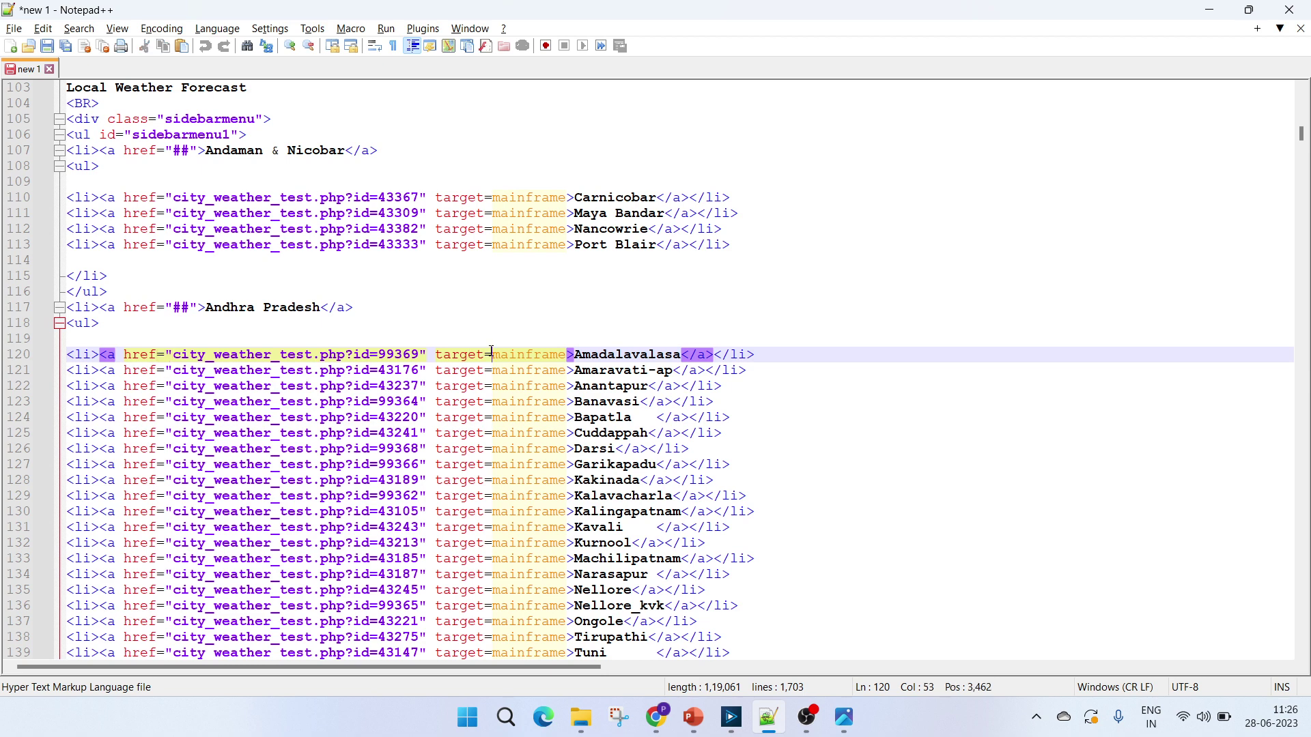
{"action": "key", "text": "alt+Tab"}
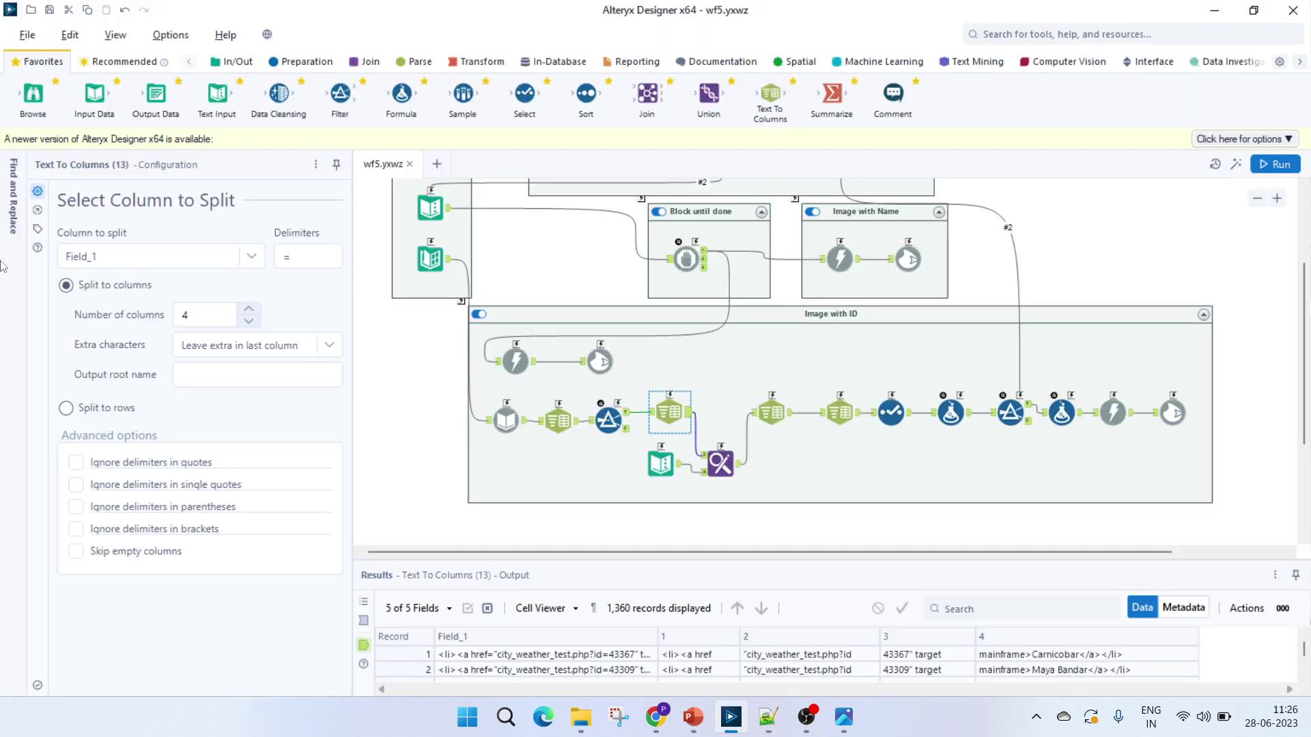
- Check the second Text To Columns tool's = delimiter and examine the city ID and city name in output columns 3 and 4
{"action": "left_click", "coordinate": [294, 256]}
{"action": "left_click", "coordinate": [787, 671]}
{"action": "left_click", "coordinate": [947, 661]}
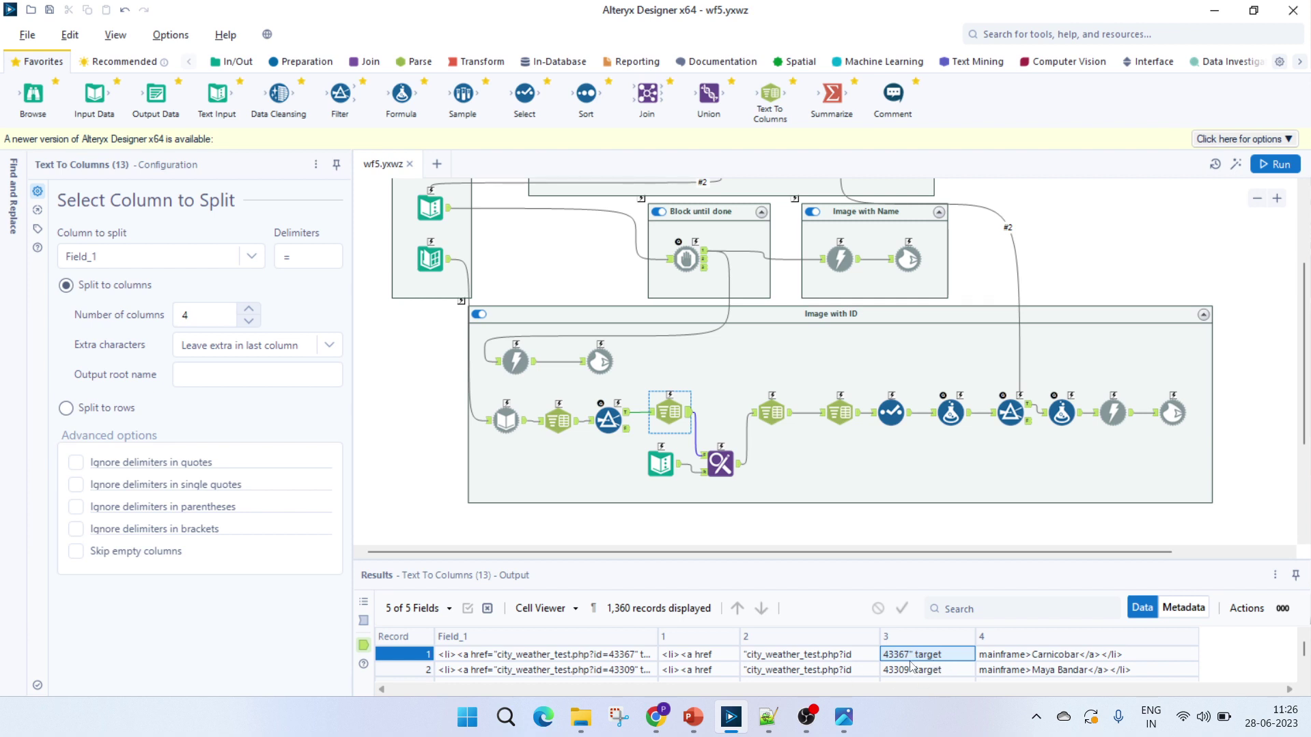
{"action": "left_click", "coordinate": [1056, 660]}
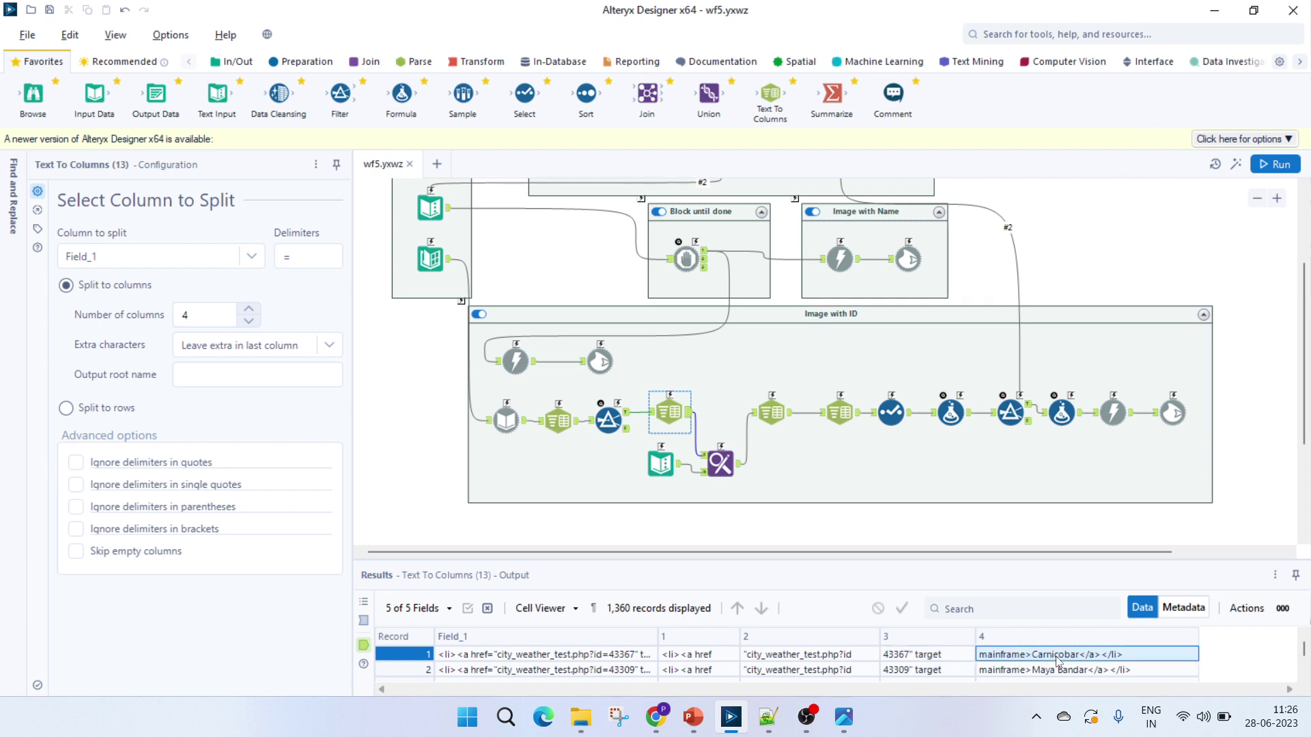
{"action": "left_click", "coordinate": [926, 660]}
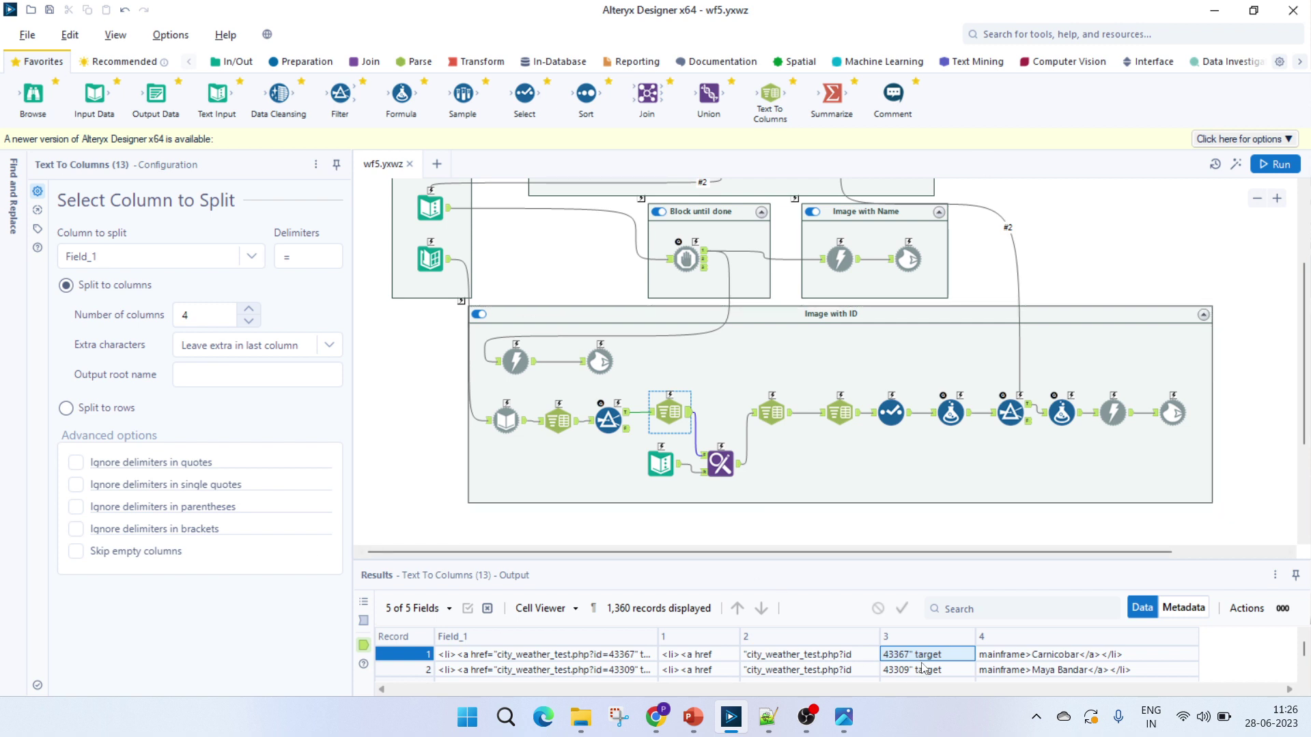
- Inspect the Text Input tool's replace and with values and the Find Replace tool's settings and output for field 3
{"action": "left_click", "coordinate": [660, 464]}
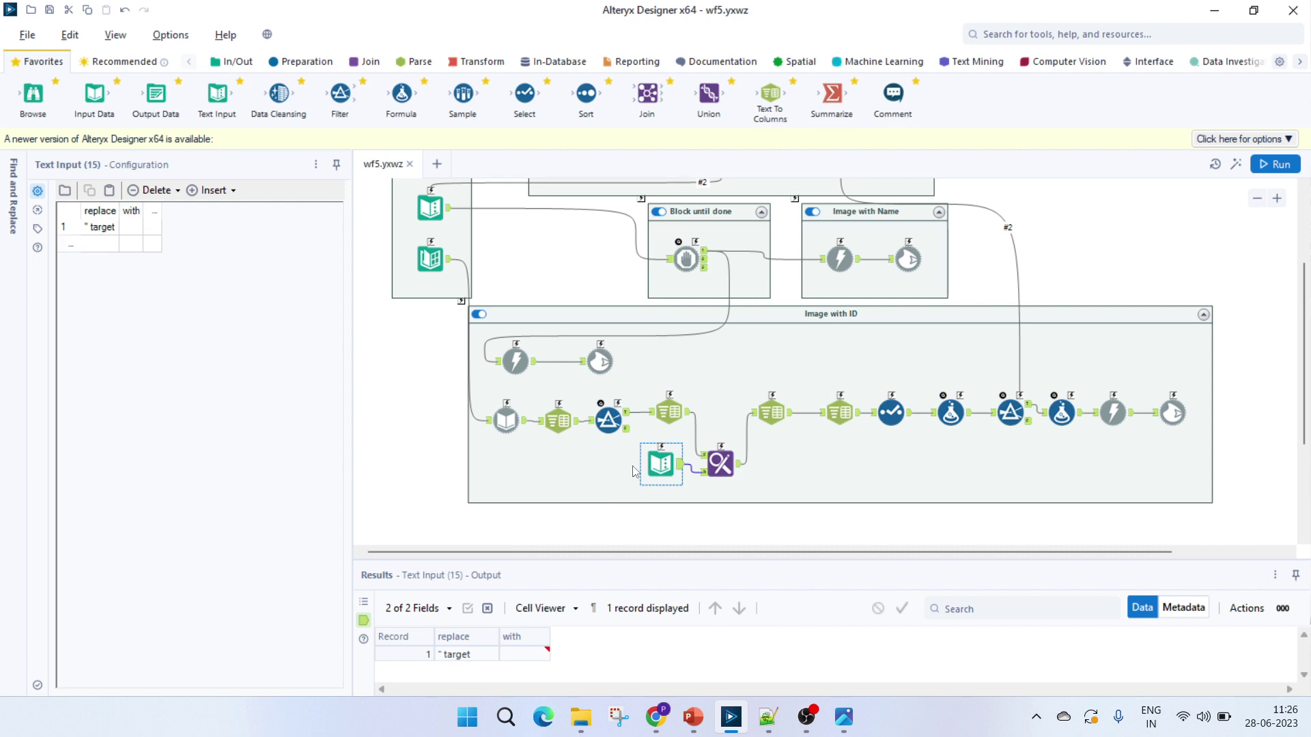
{"action": "left_click", "coordinate": [720, 466]}
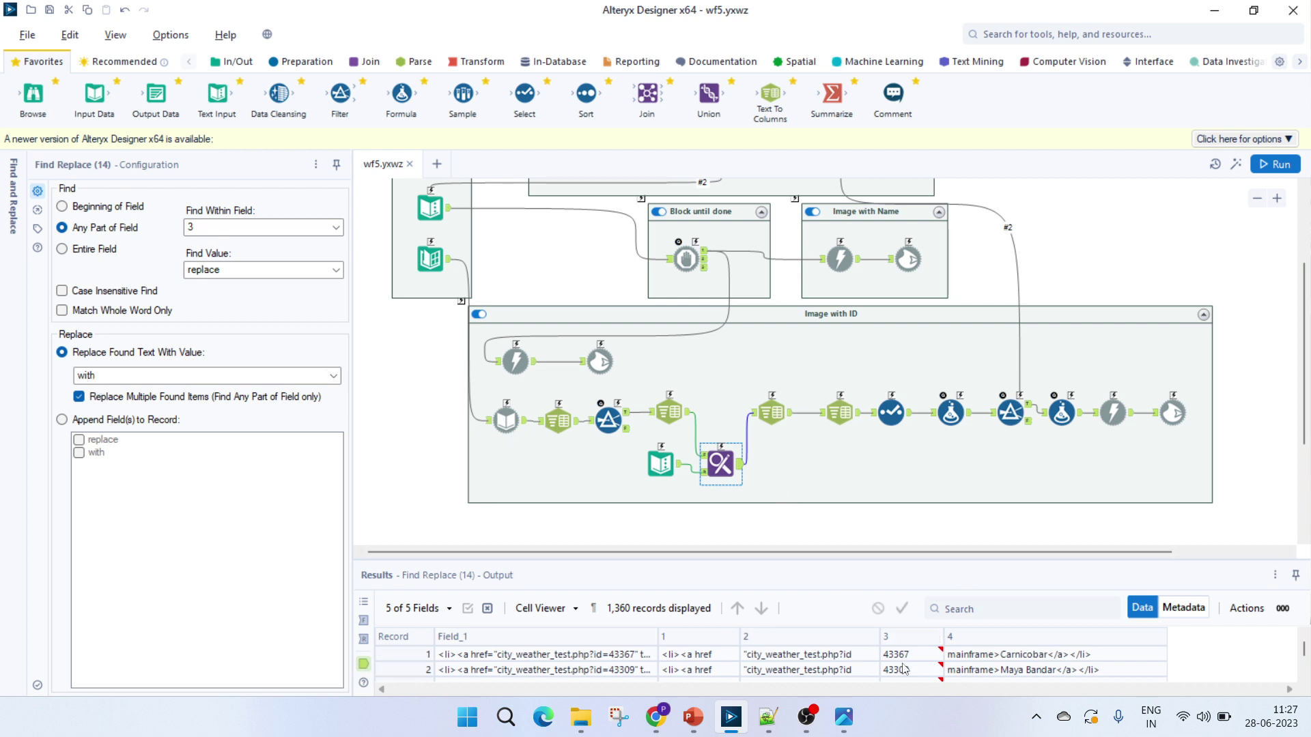
- Review the Find Replace output, examining the city IDs in column 3 and the first record's city name in column 4
{"action": "scroll", "coordinate": [908, 660], "scroll_direction": "down", "scroll_amount": 1}
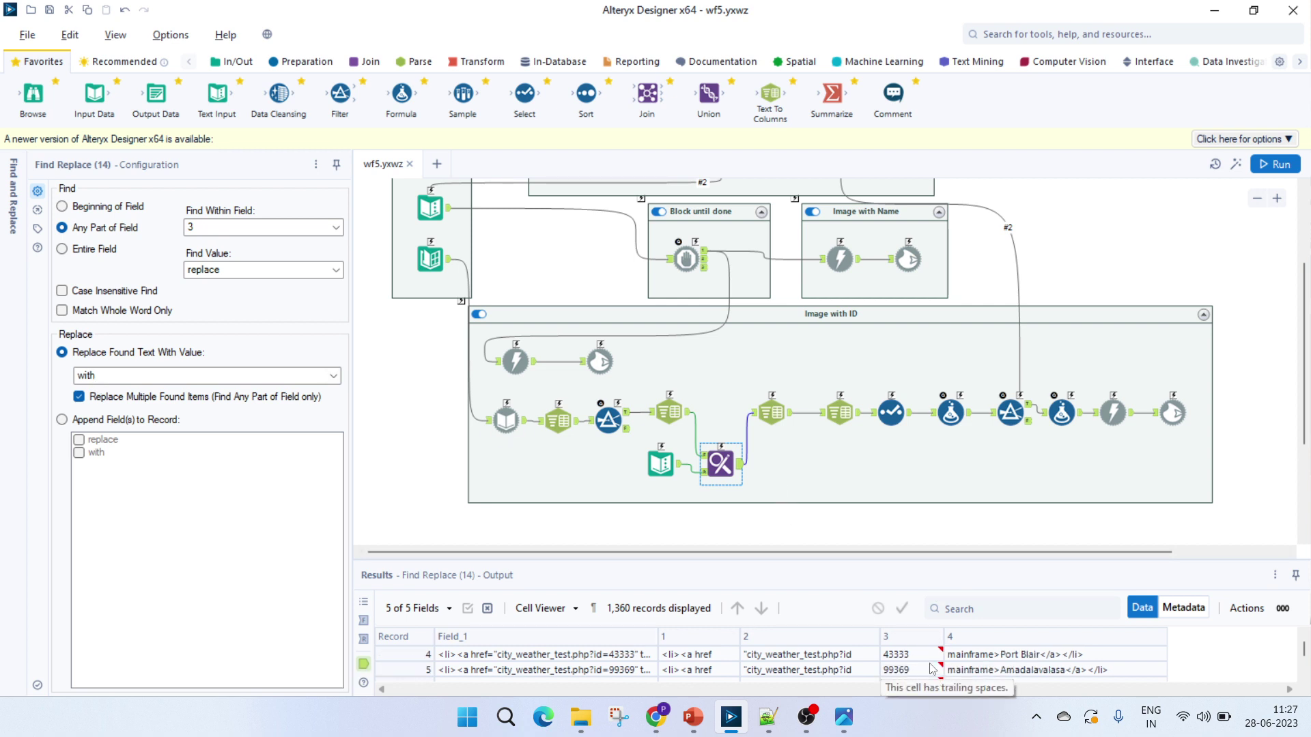
{"action": "scroll", "coordinate": [910, 662], "scroll_direction": "up", "scroll_amount": 1}
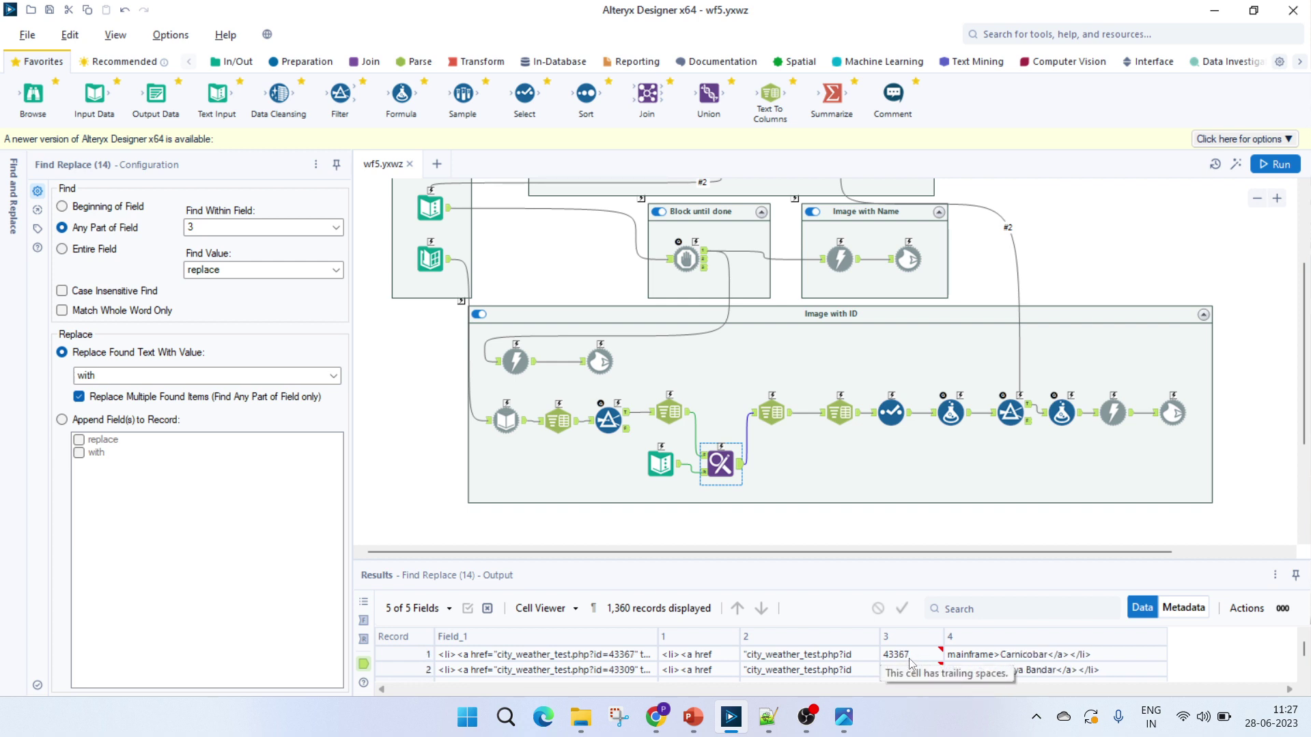
{"action": "left_click", "coordinate": [1008, 656]}
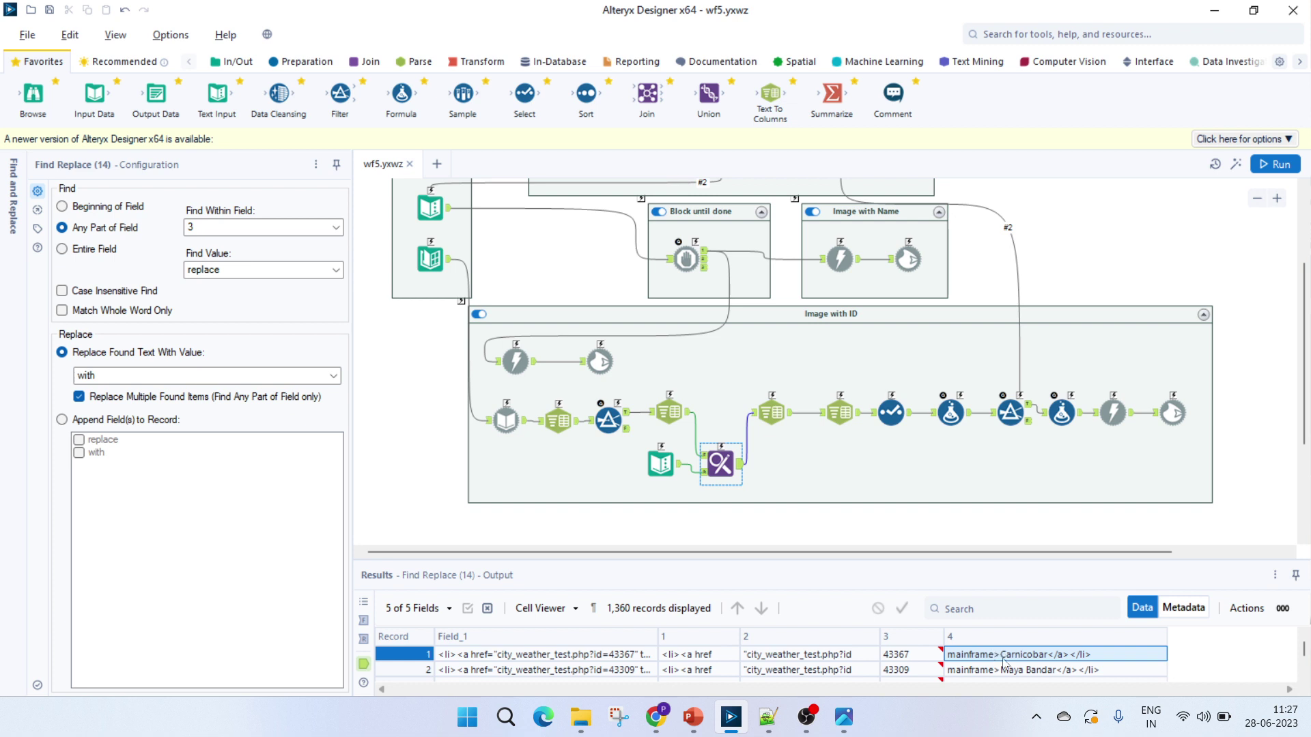
- Inspect the two Text To Columns tools splitting column 4 at > and column 42 at <, and review the city names they output
{"action": "left_click", "coordinate": [771, 412]}
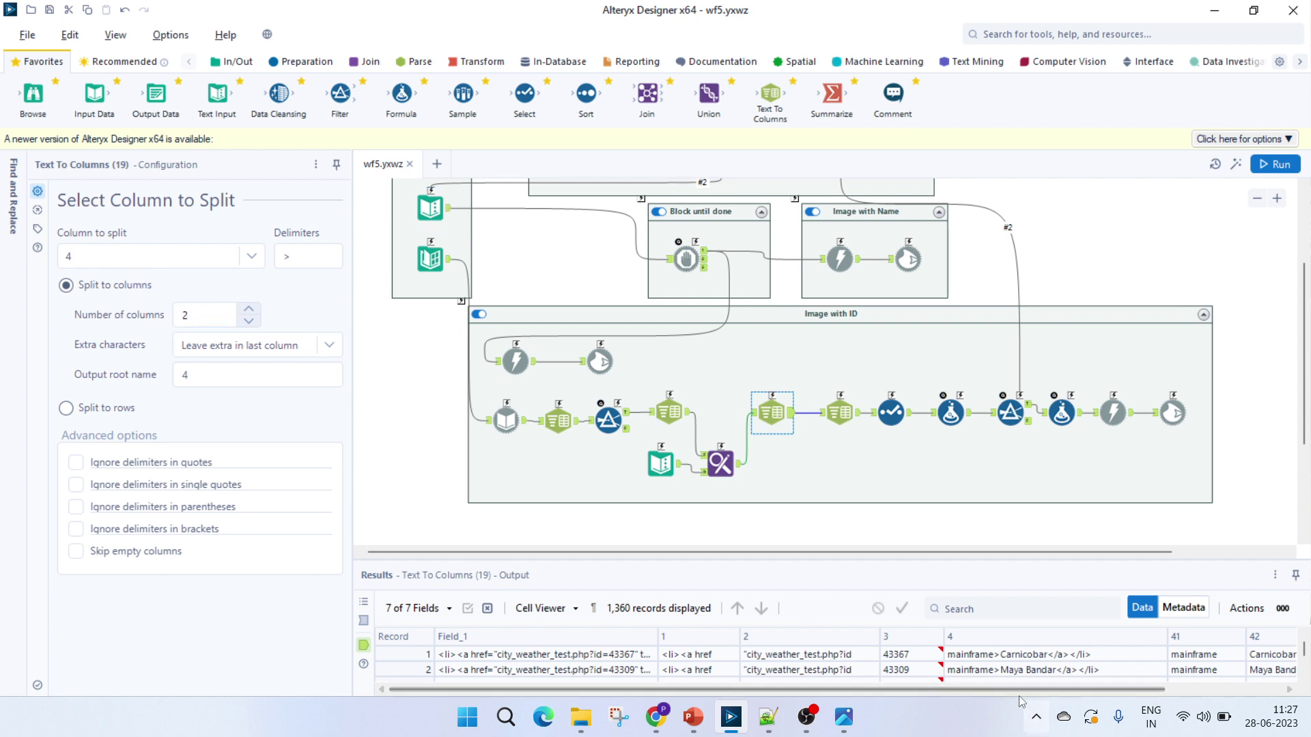
{"action": "scroll", "coordinate": [1022, 690], "scroll_direction": "right", "scroll_amount": 3}
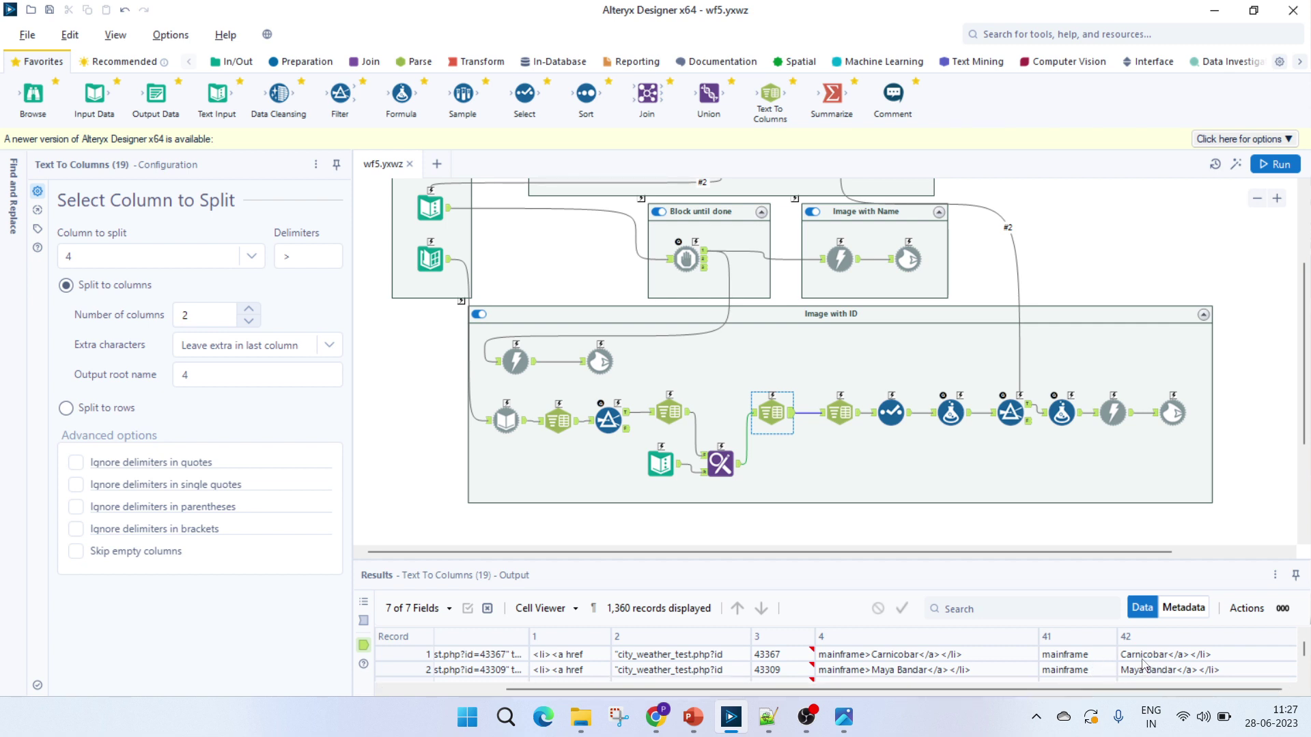
{"action": "left_click", "coordinate": [841, 418]}
{"action": "left_click", "coordinate": [842, 418]}
{"action": "left_click", "coordinate": [316, 262]}
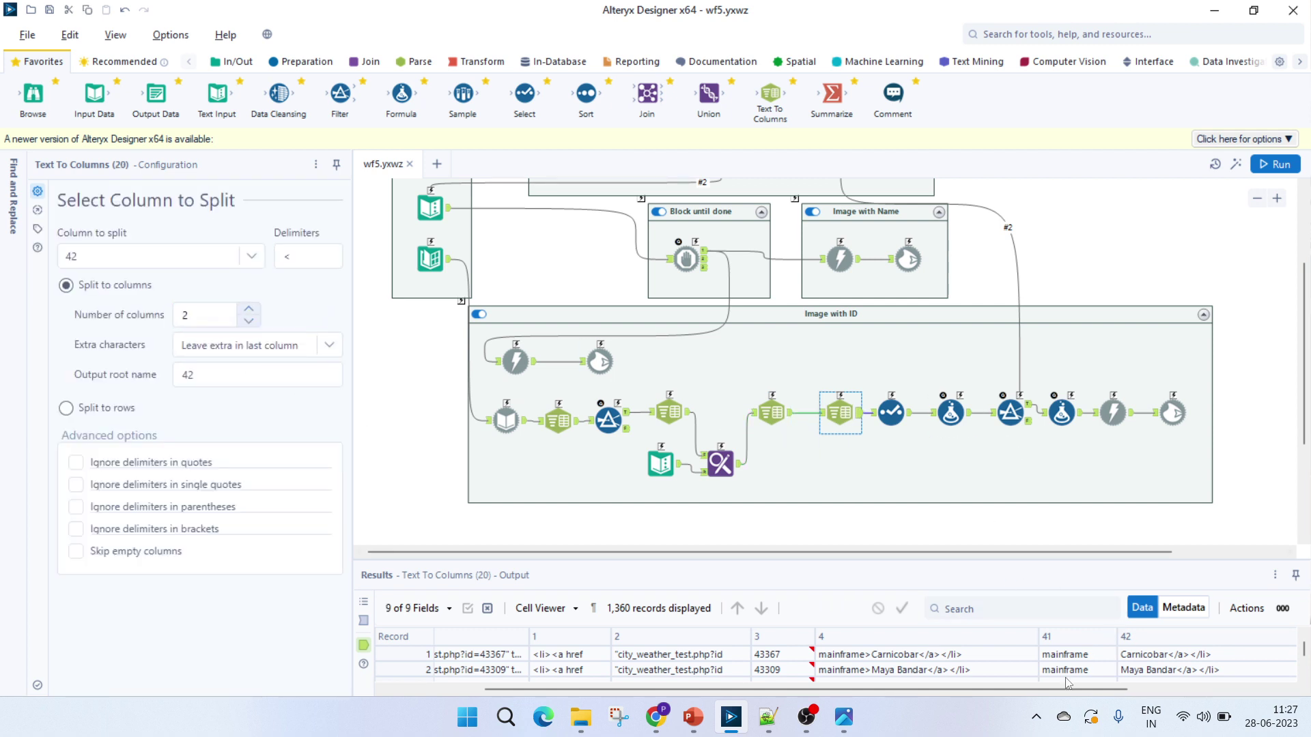
{"action": "scroll", "coordinate": [1057, 689], "scroll_direction": "right", "scroll_amount": 5}
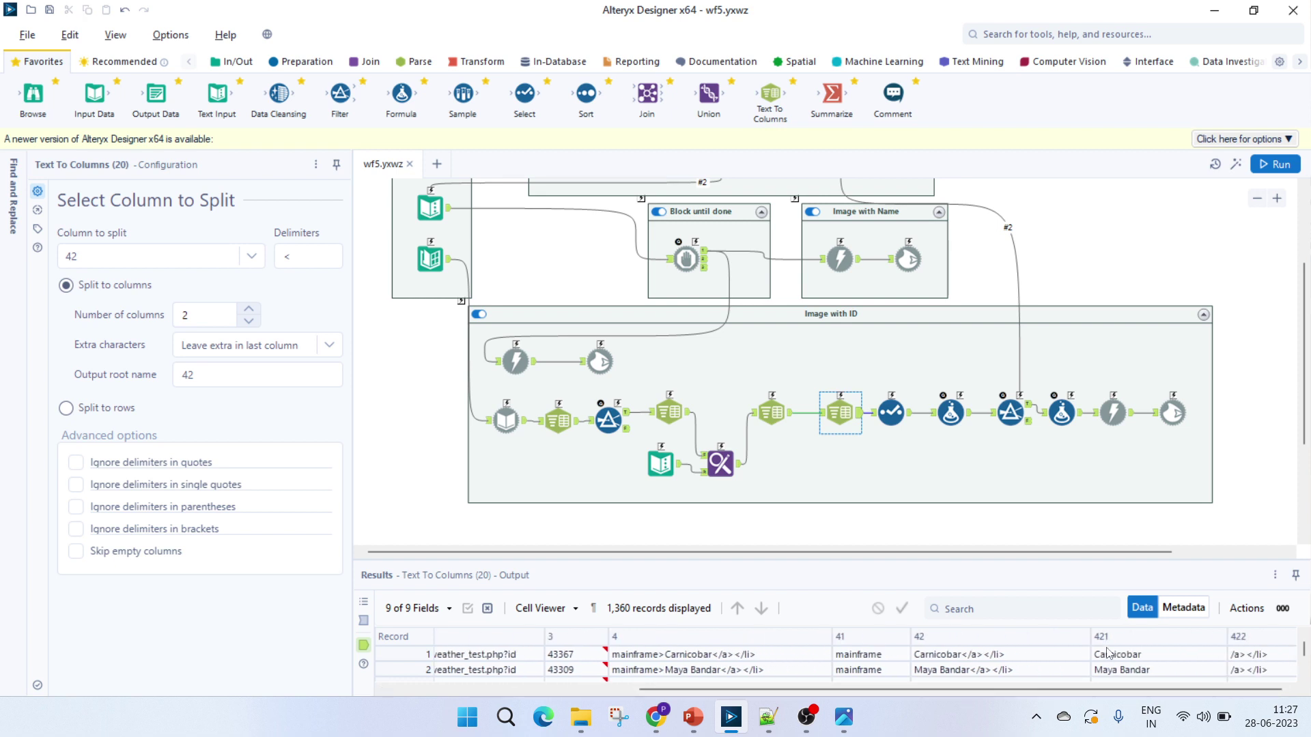
{"action": "left_click", "coordinate": [1117, 667]}
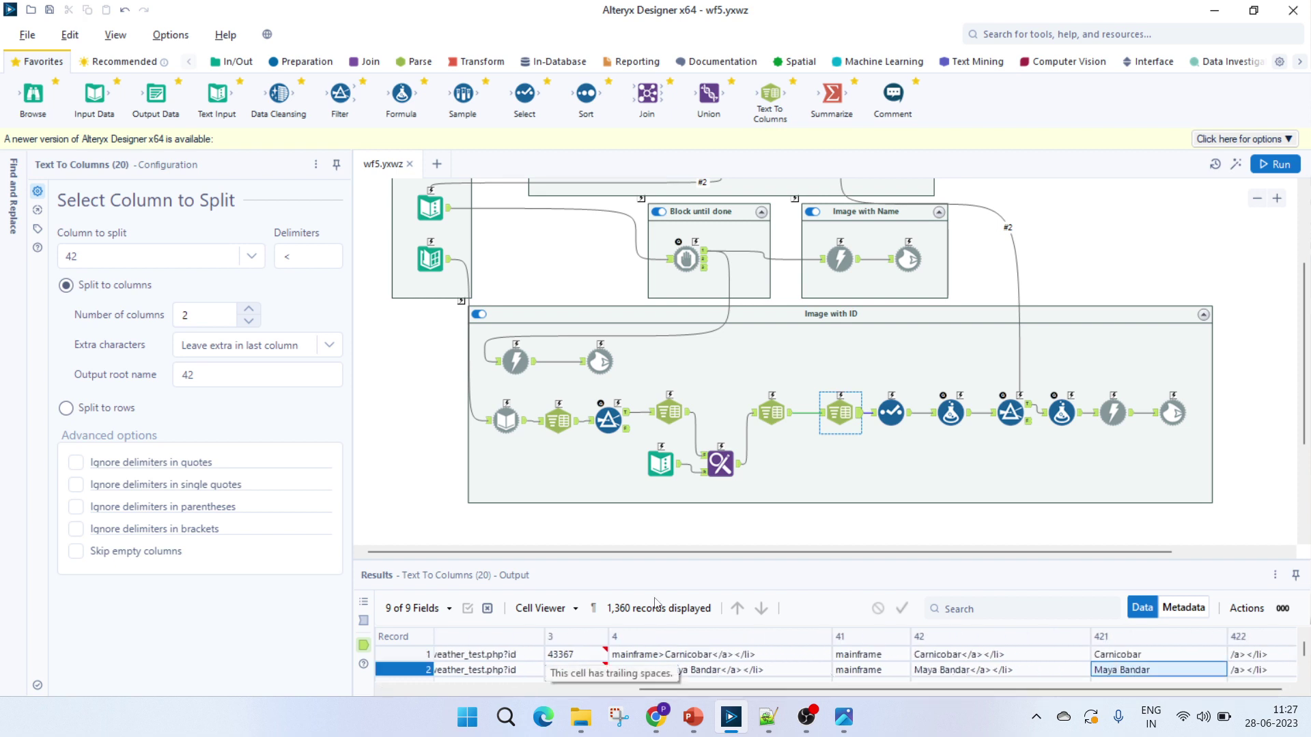
- Inspect the Select tool's kept fields and the LowerCase([421]) formula, and check the city names' capitalisation in Notepad++ before returning to Alteryx
{"action": "left_click", "coordinate": [891, 415]}
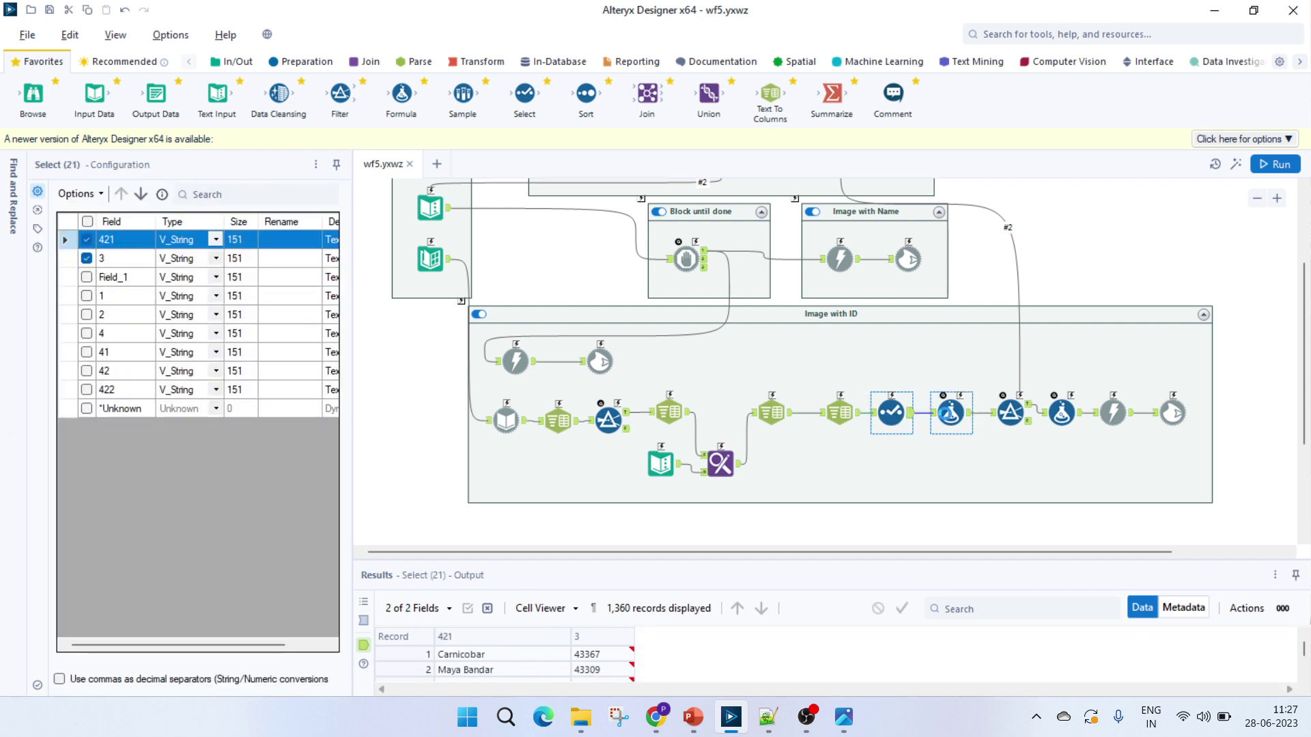
{"action": "left_click", "coordinate": [950, 413]}
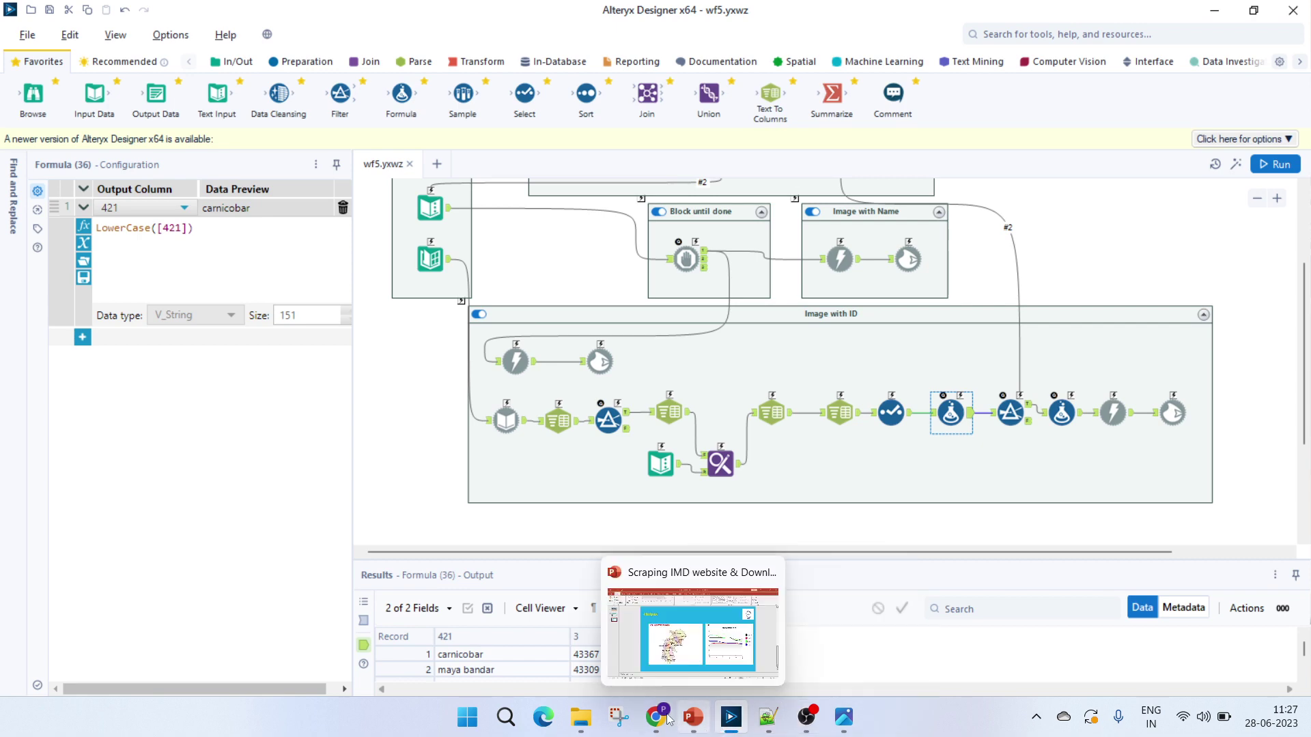
{"action": "left_click", "coordinate": [768, 716]}
{"action": "key", "text": "Down"}
{"action": "key", "text": "Down"}
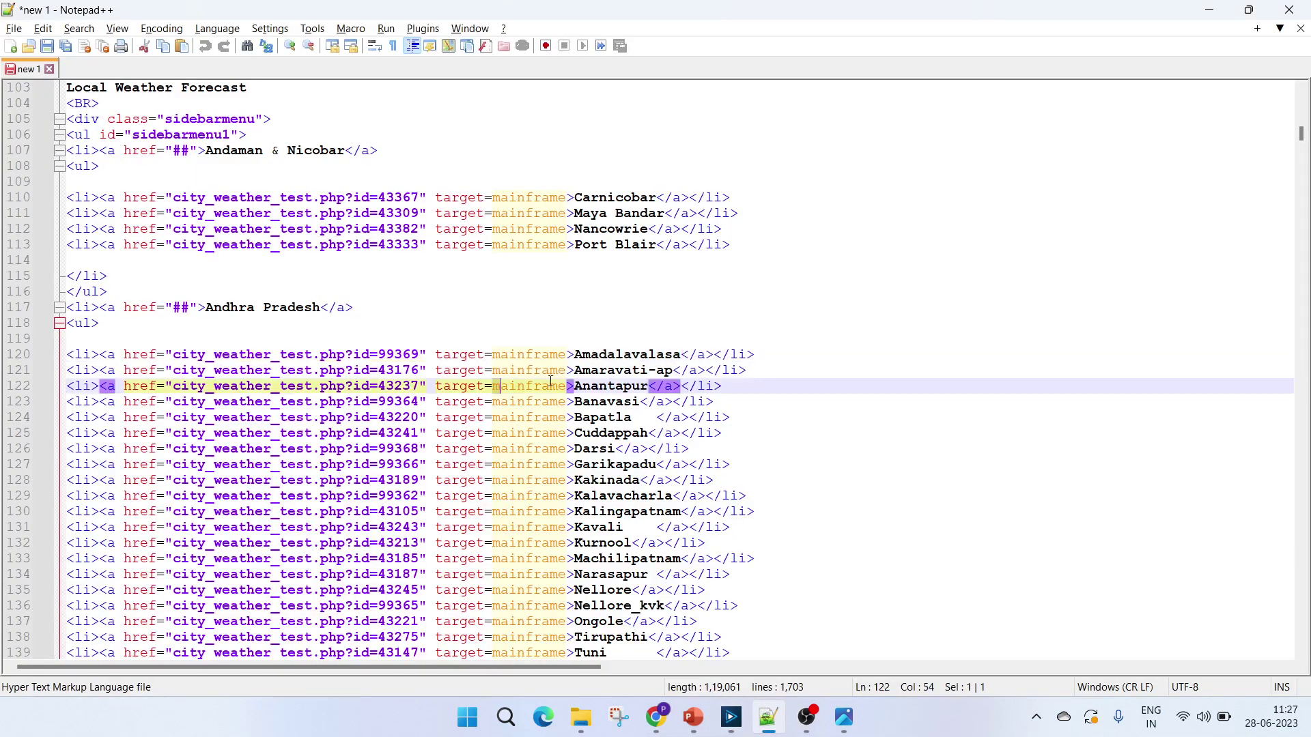
{"action": "double_click", "coordinate": [578, 354]}
{"action": "left_click", "coordinate": [581, 355]}
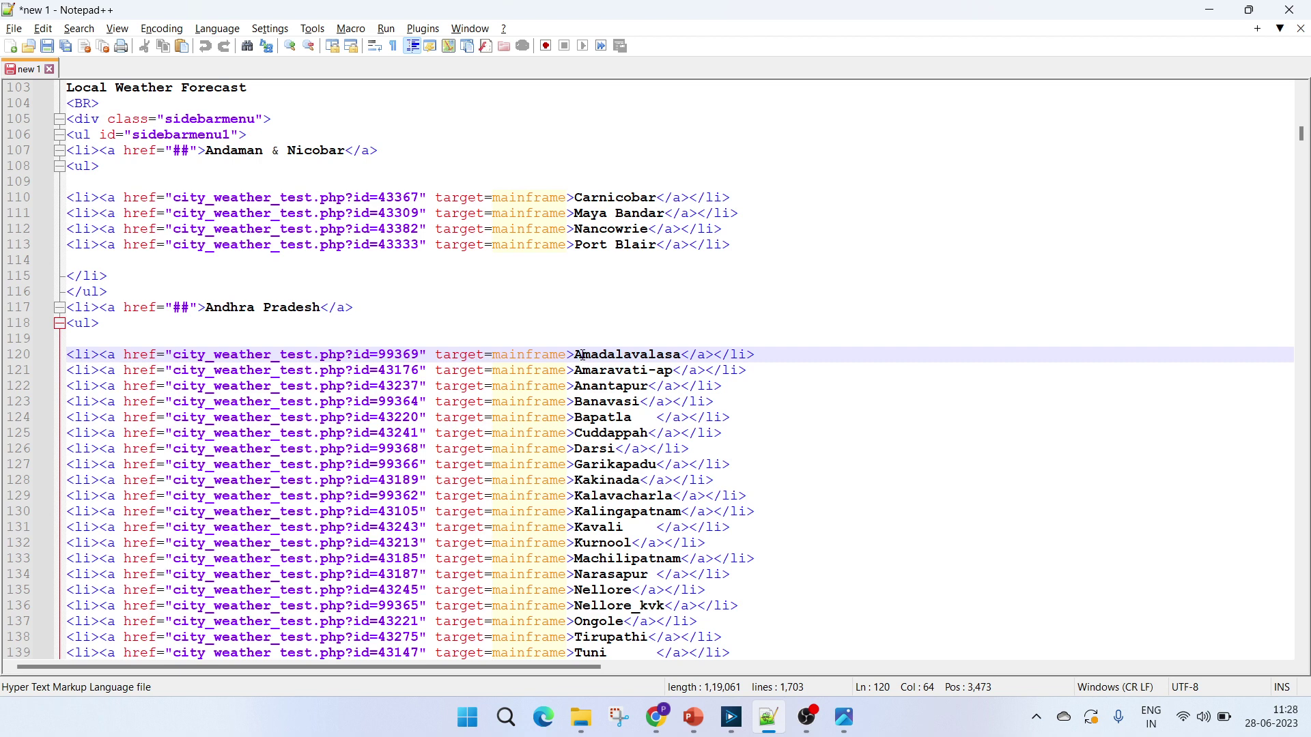
{"action": "key", "text": "alt+Tab"}
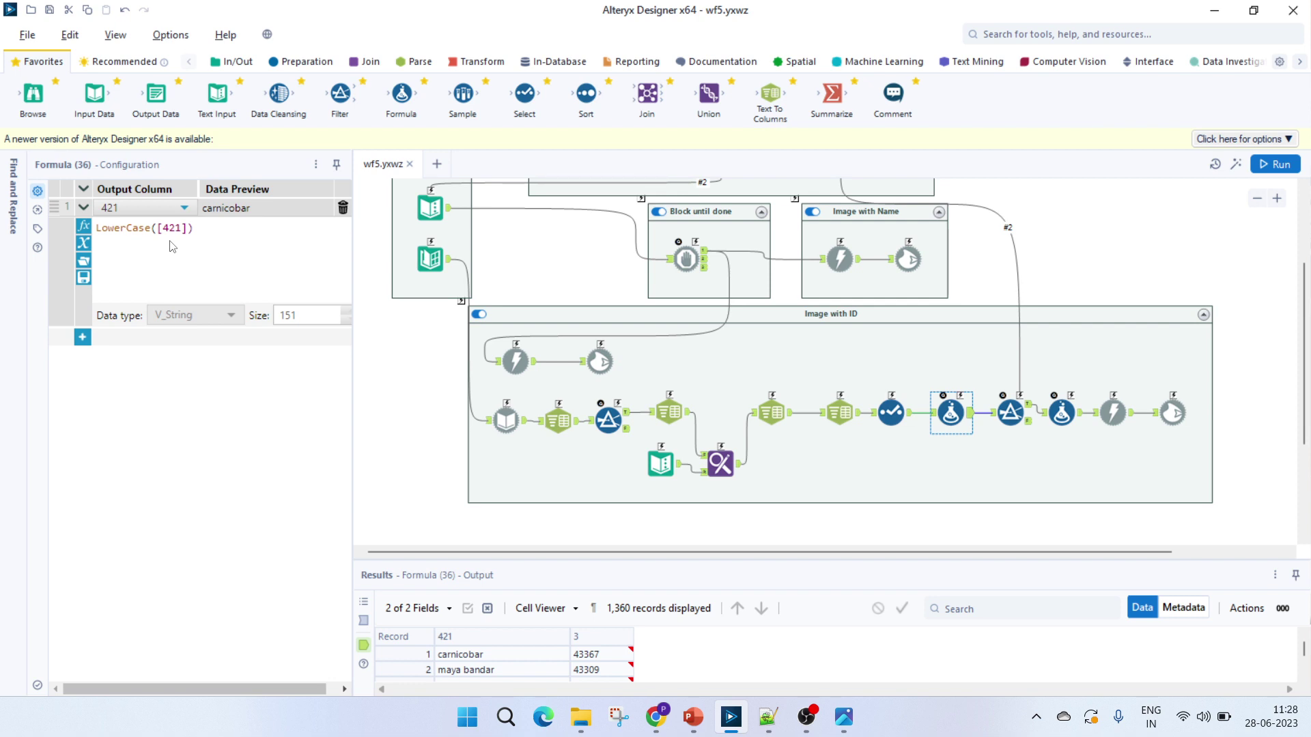
- Inspect the custom filter [421]= "Visakhapatnam" and trace its connection to the text box and Action tool in the User Input container
{"action": "left_click", "coordinate": [1009, 414]}
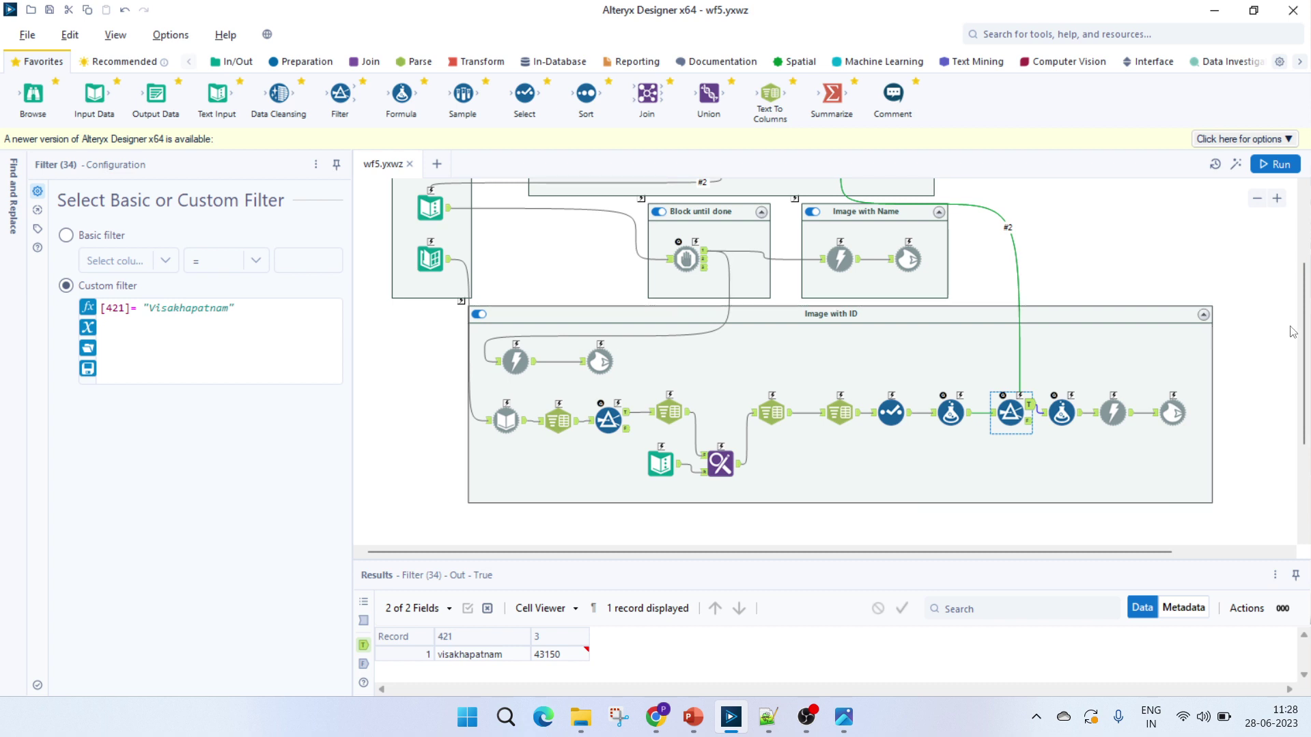
{"action": "scroll", "coordinate": [1302, 335], "scroll_direction": "up", "scroll_amount": 3}
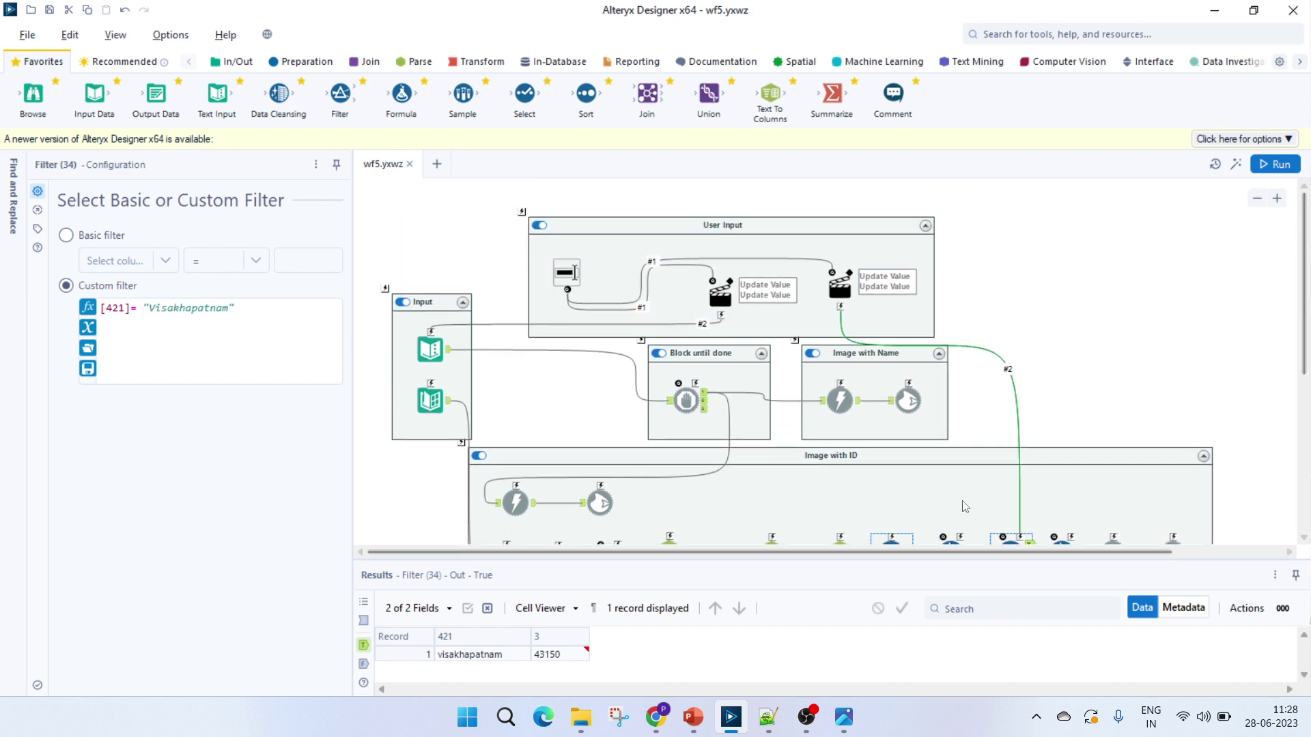
{"action": "left_click", "coordinate": [577, 249]}
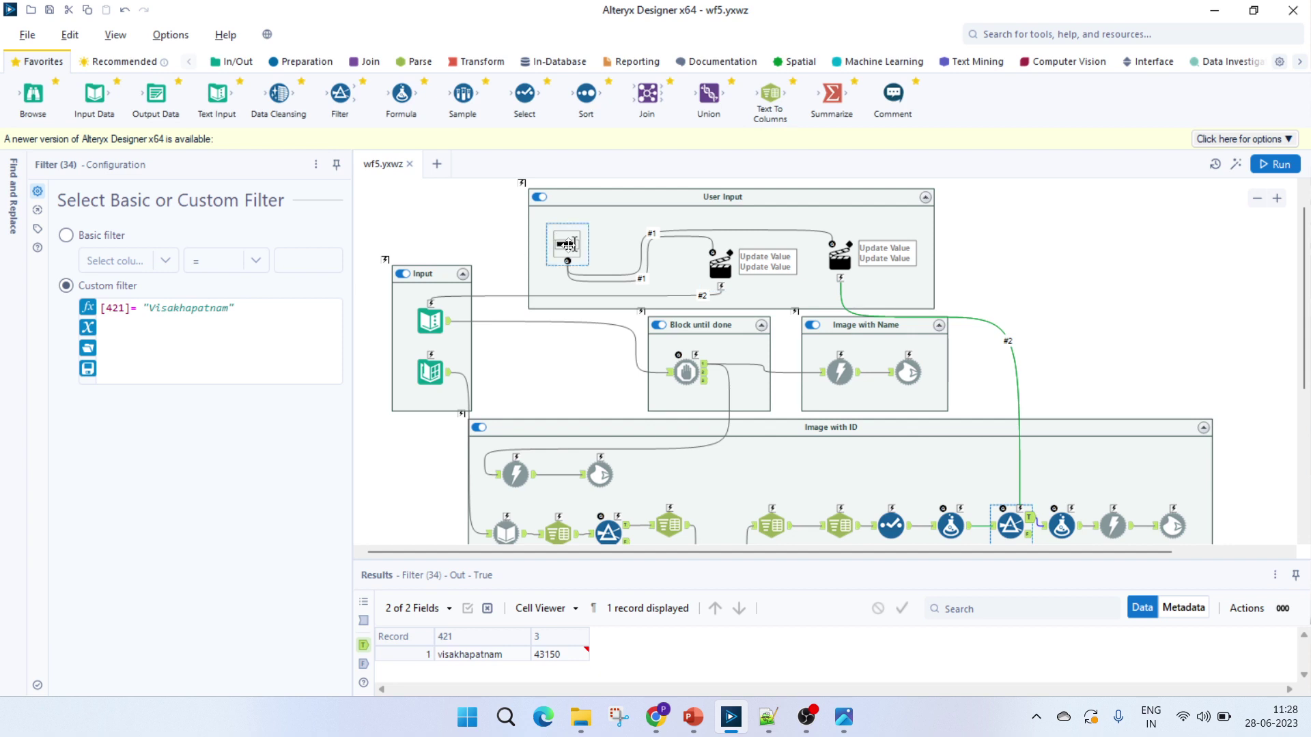
{"action": "left_click", "coordinate": [840, 258]}
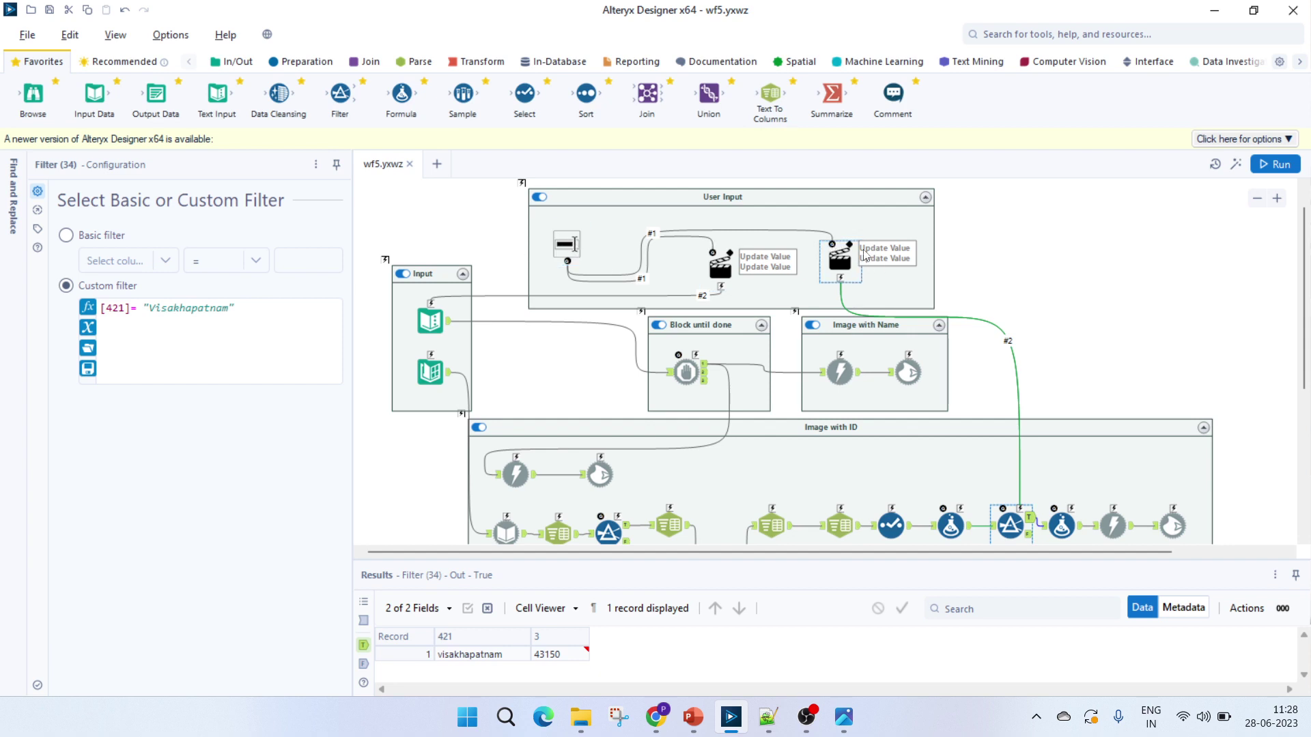
{"action": "scroll", "coordinate": [882, 293], "scroll_direction": "down", "scroll_amount": 1}
{"action": "left_click", "coordinate": [905, 355]}
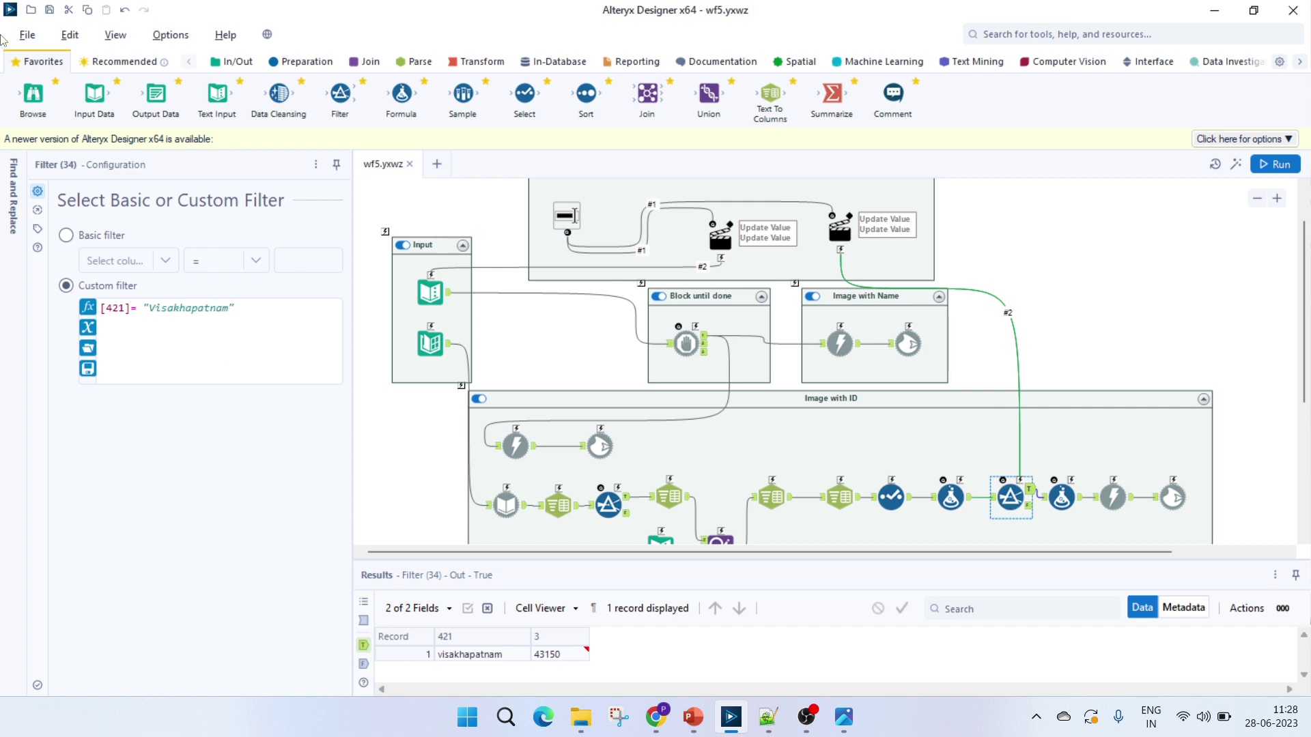
- Inspect the Formula tool building the link column and compare its base URL with the 42182.png chart address in Chrome
{"action": "left_click", "coordinate": [1062, 499]}
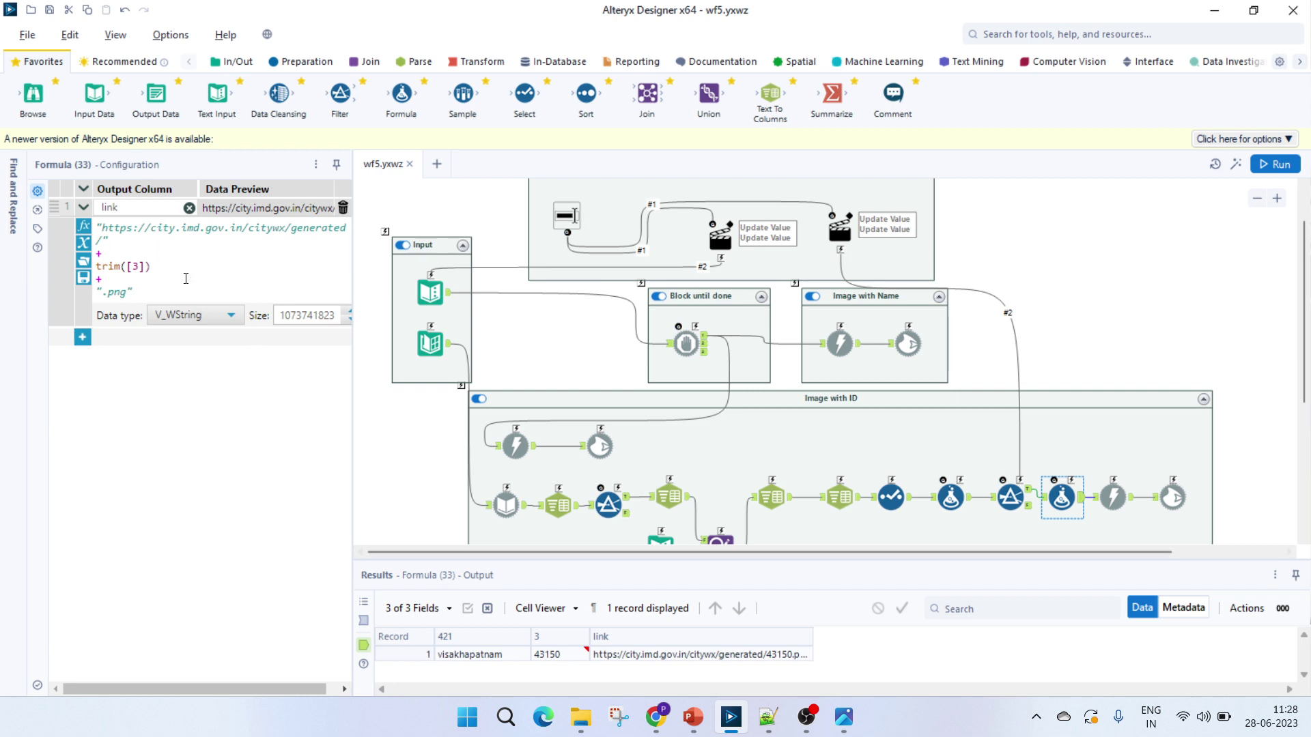
{"action": "left_click", "coordinate": [656, 717]}
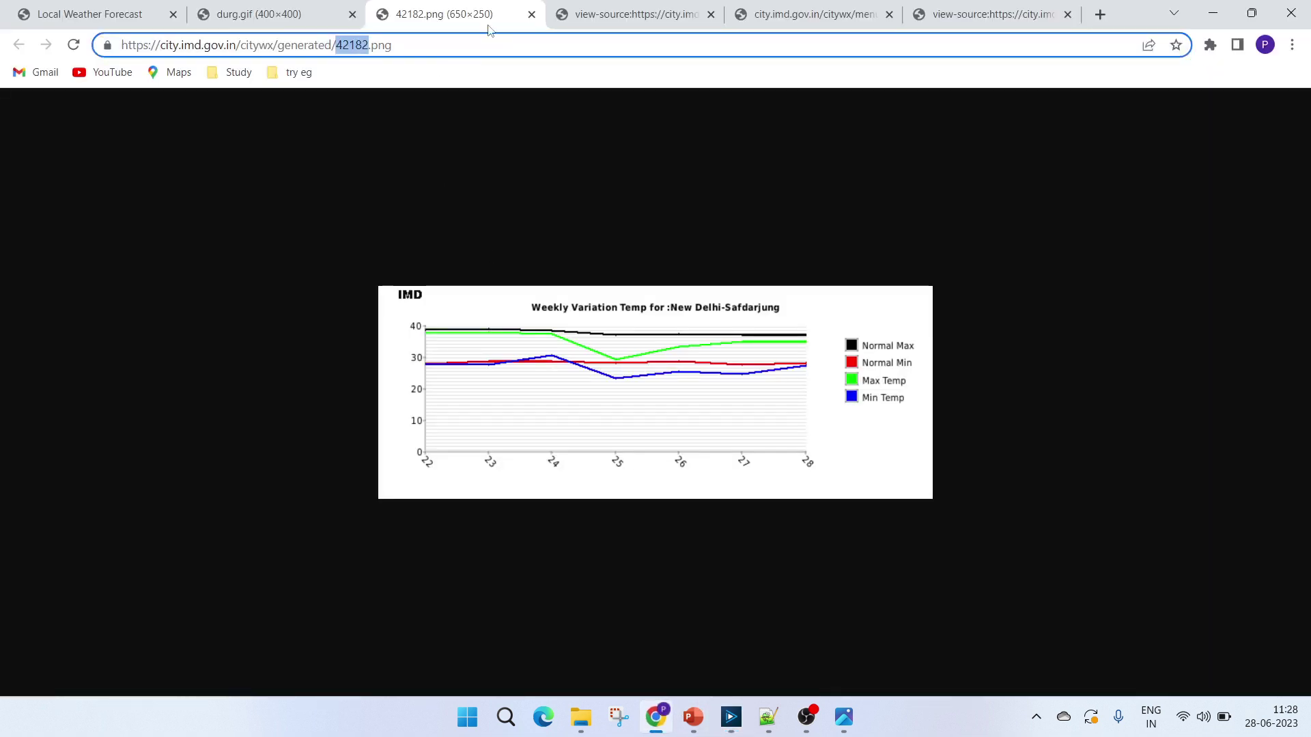
{"action": "left_click", "coordinate": [314, 45]}
{"action": "left_click_drag", "start_coordinate": [339, 45], "coordinate": [106, 45]}
{"action": "key", "text": "alt+Tab"}
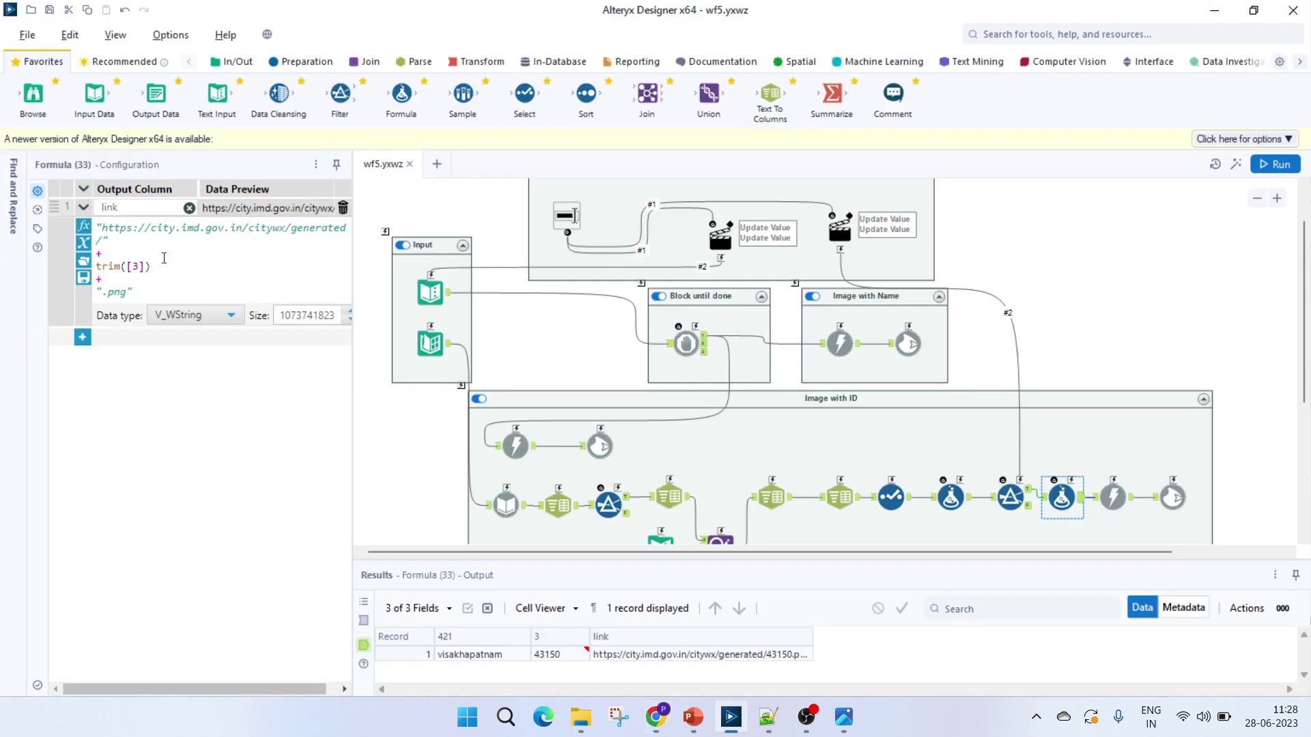
{"action": "left_click", "coordinate": [105, 250]}
{"action": "key", "text": "alt+Tab"}
{"action": "key", "text": "alt+Tab"}
- Examine the city ID used by trim([3]) and compare the formula's .png extension with the chart address in Chrome
{"action": "left_click", "coordinate": [558, 657]}
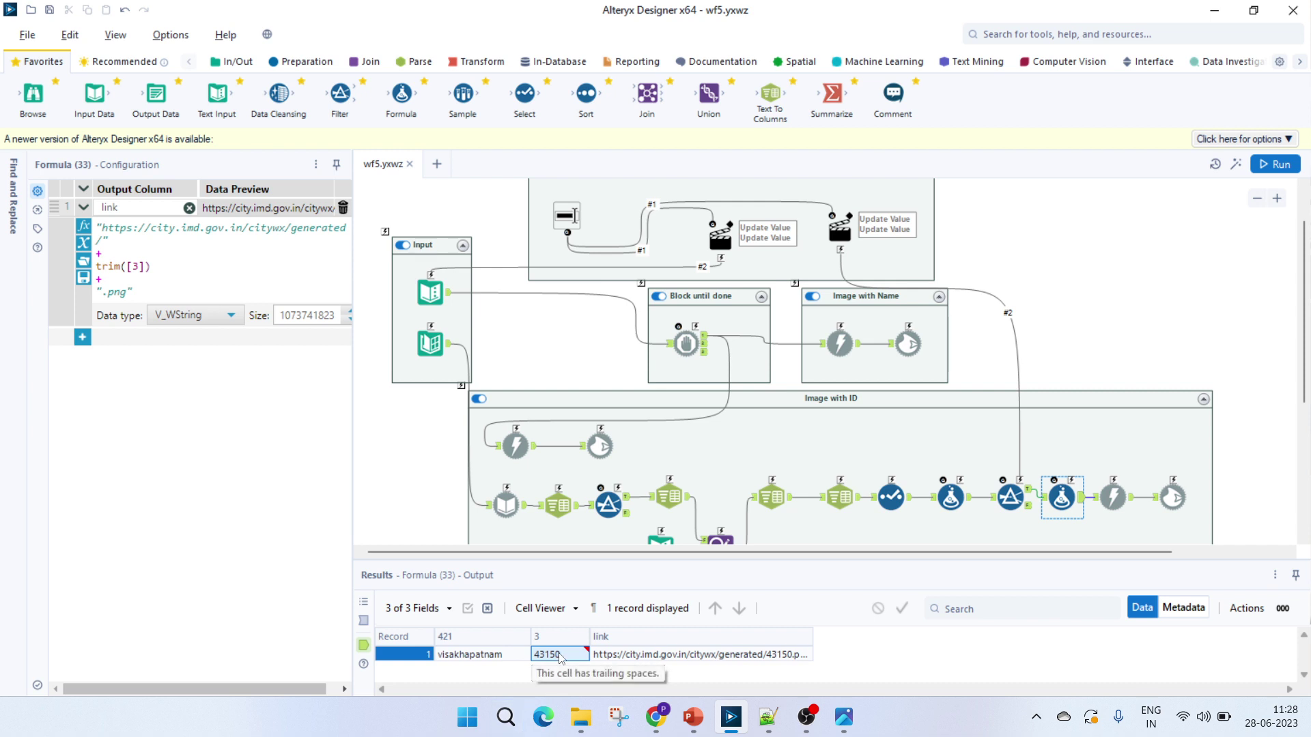
{"action": "scroll", "coordinate": [724, 500], "scroll_direction": "down", "scroll_amount": 2}
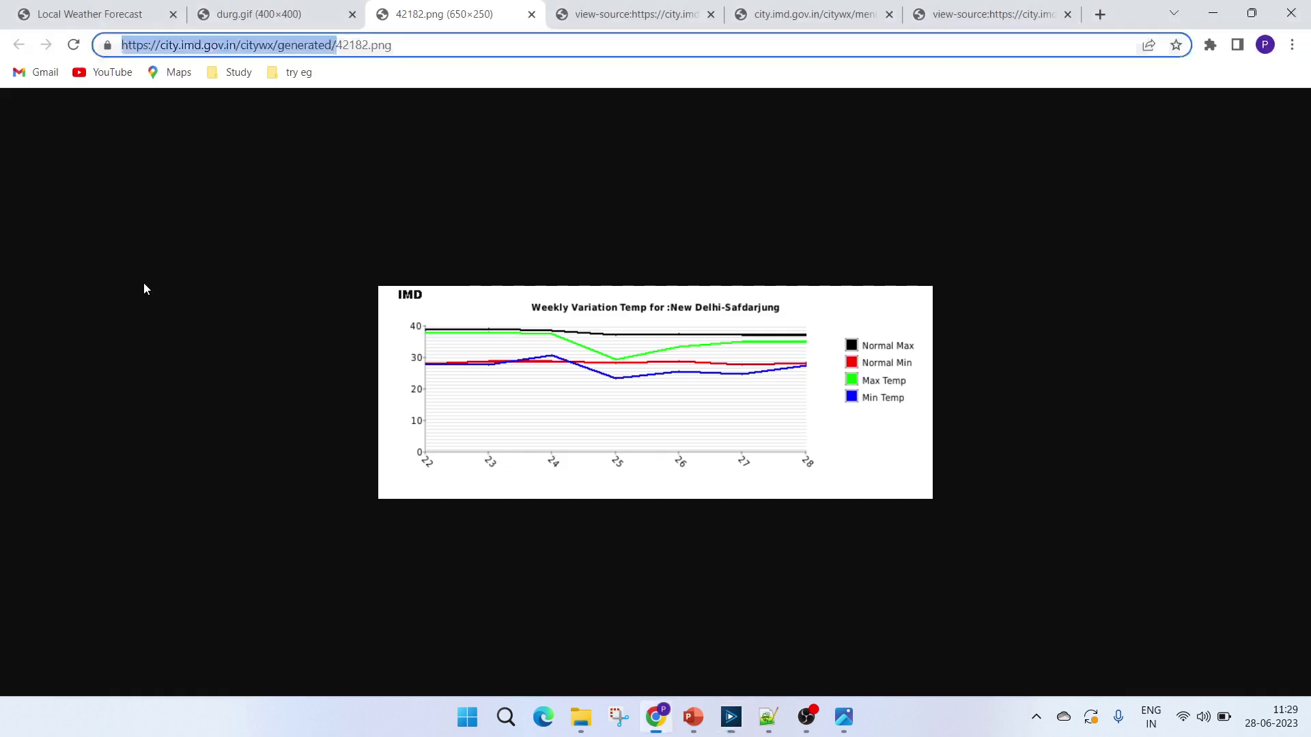
{"action": "key", "text": "alt+Tab"}
{"action": "left_click", "coordinate": [396, 46]}
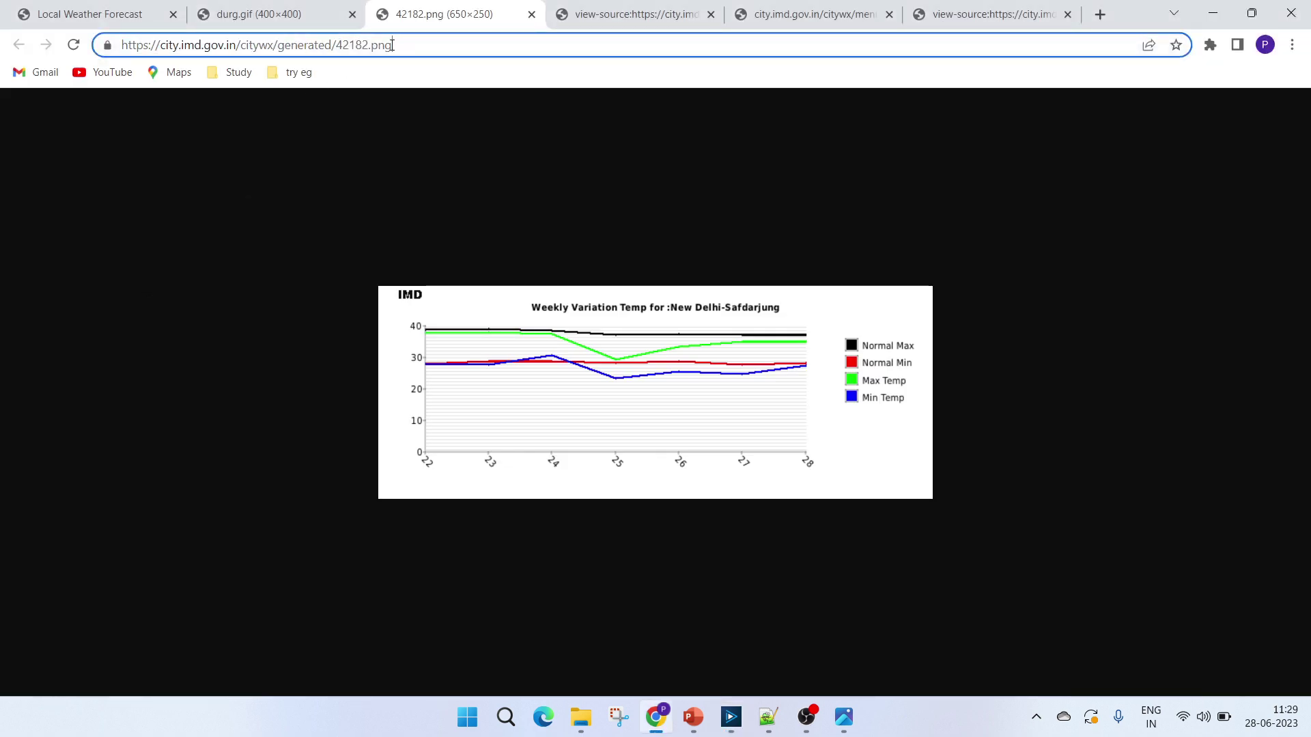
{"action": "double_click", "coordinate": [389, 46]}
{"action": "key", "text": "alt+Tab"}
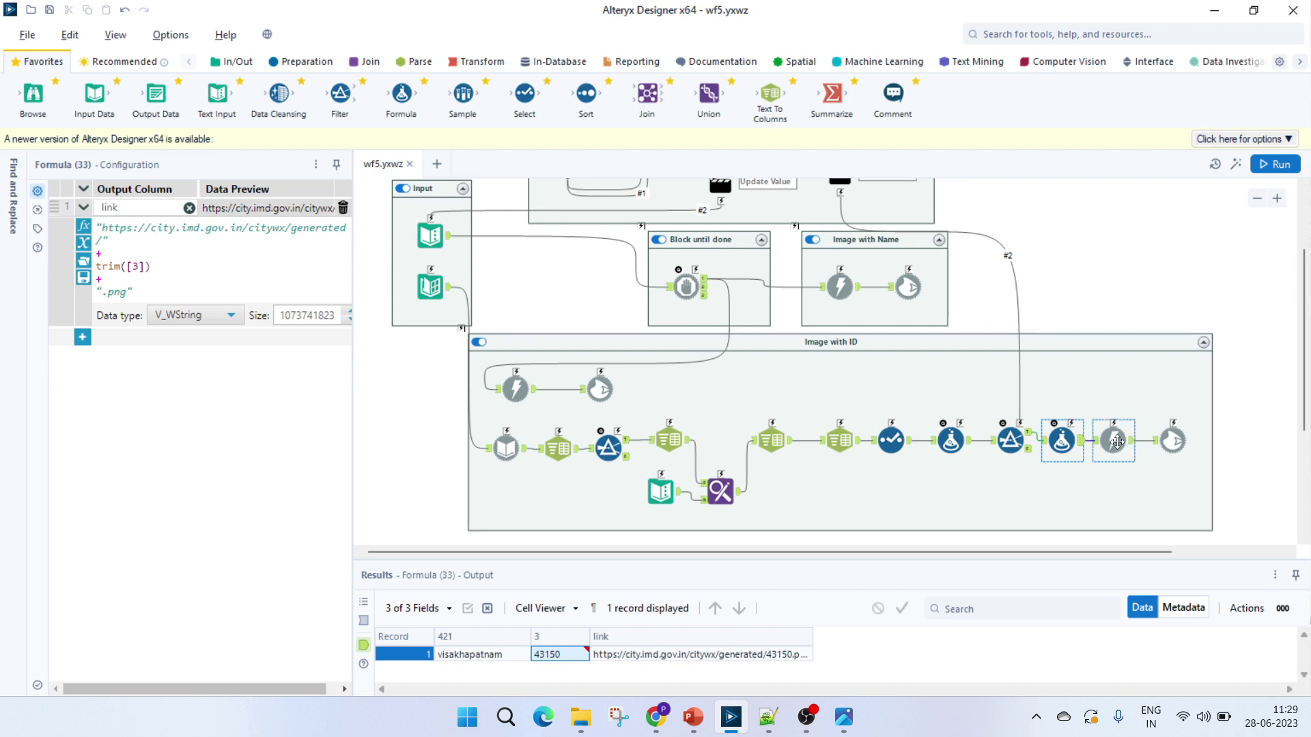
- Inspect the last Download tool's link and Blob settings and the Blob Output tool's graph.png file name, link field and DownloadData blob field
{"action": "left_click", "coordinate": [1114, 441]}
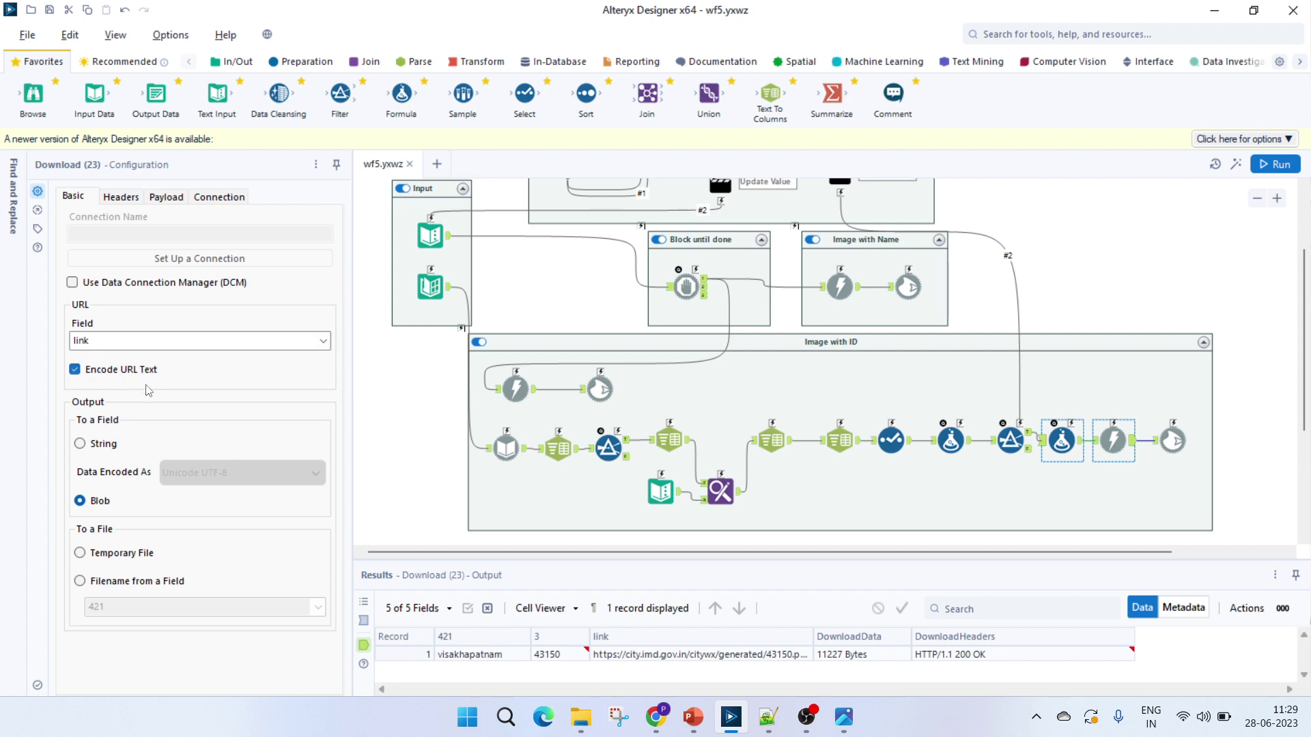
{"action": "left_click", "coordinate": [1173, 440]}
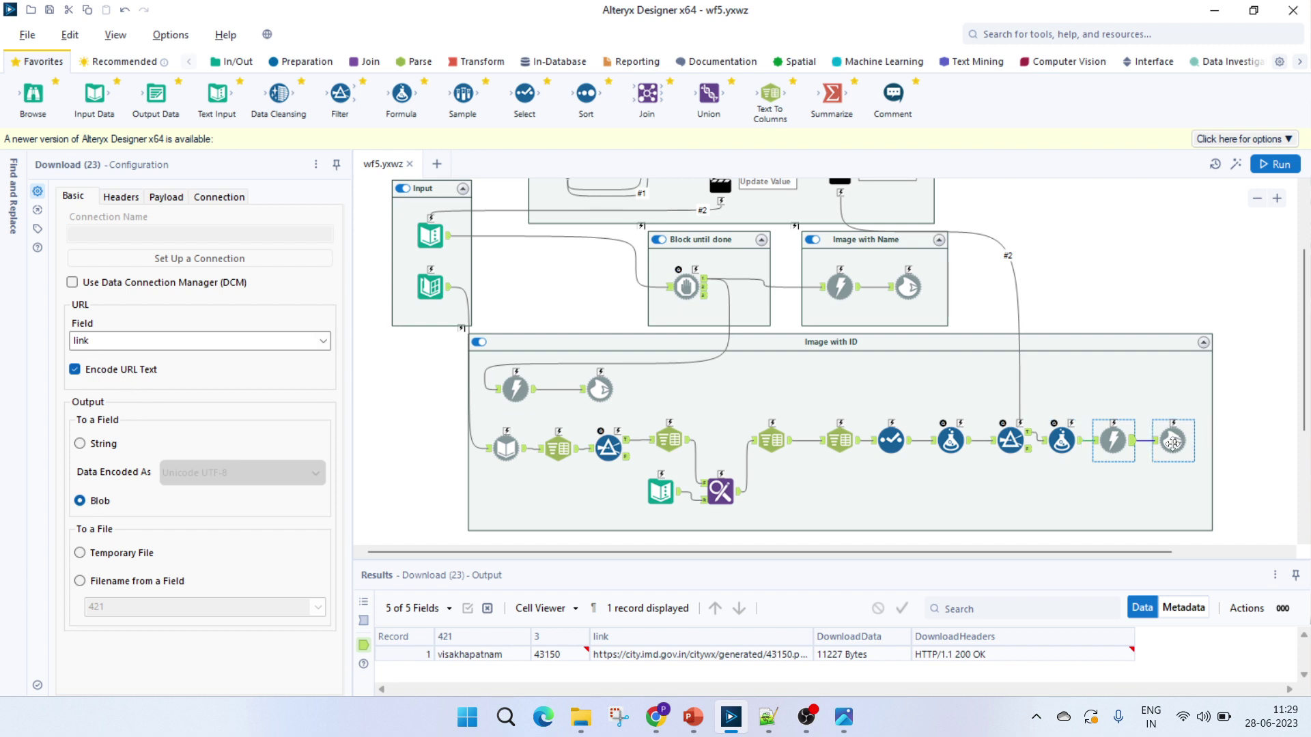
{"action": "left_click", "coordinate": [257, 198]}
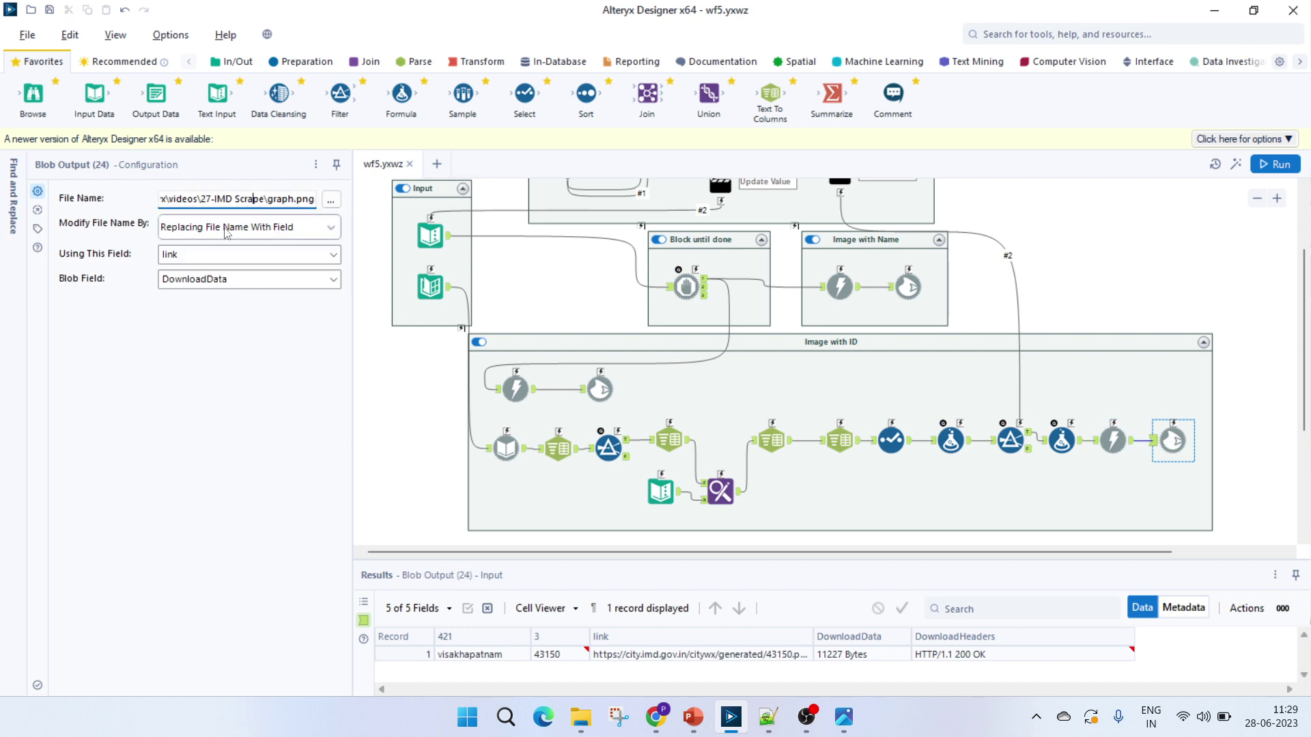
{"action": "left_click", "coordinate": [196, 257]}
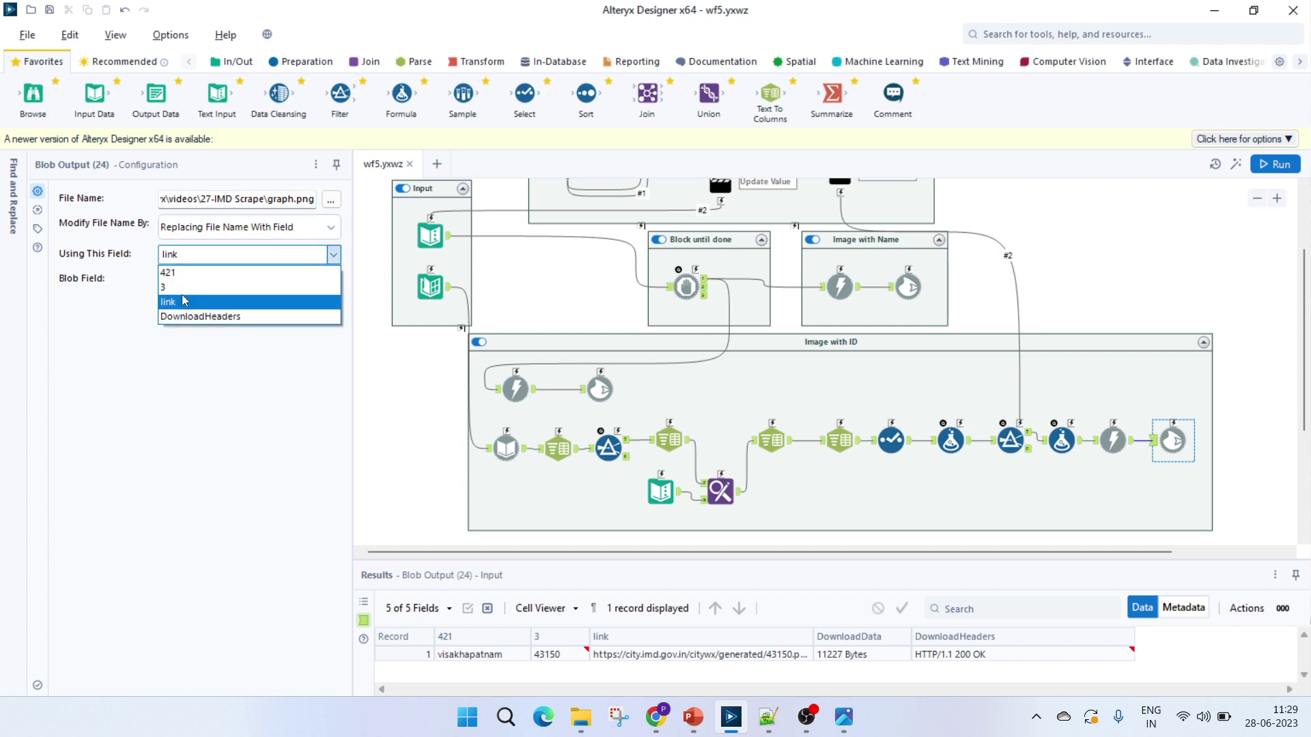
{"action": "left_click", "coordinate": [185, 300]}
{"action": "left_click", "coordinate": [192, 287]}
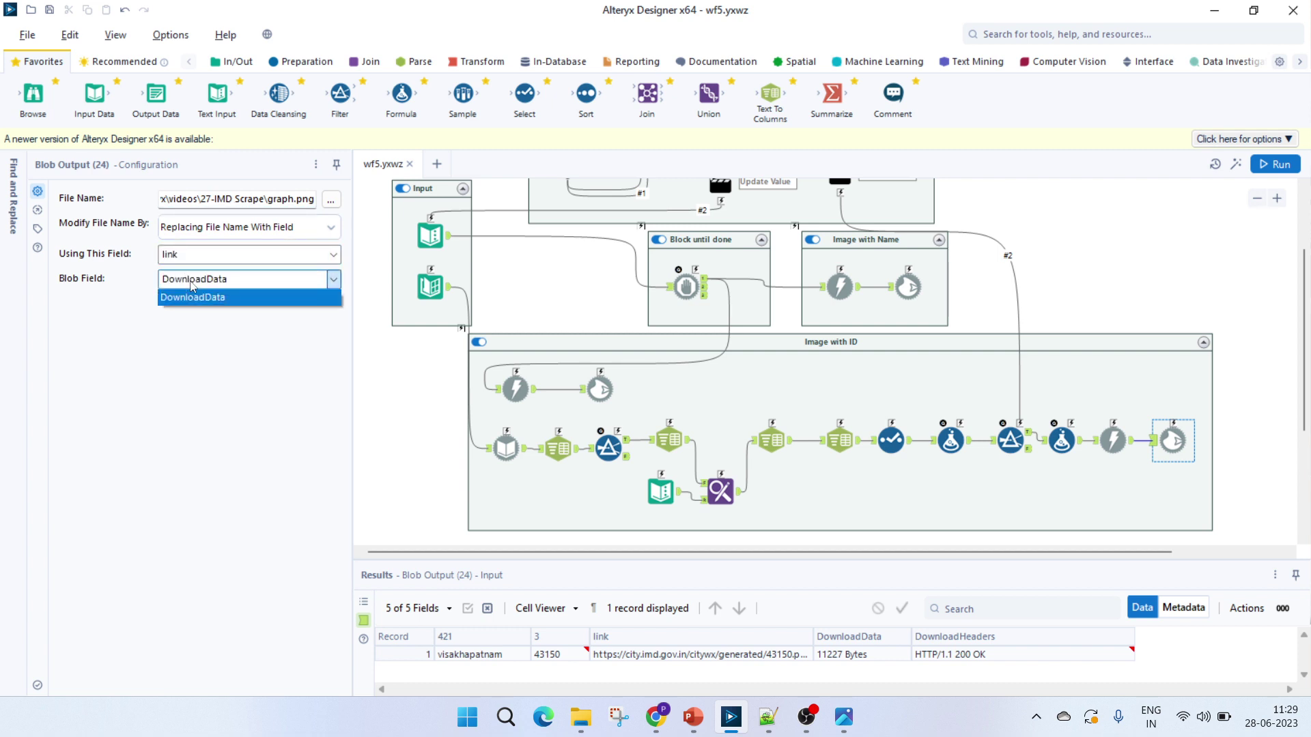
{"action": "left_click", "coordinate": [194, 294]}
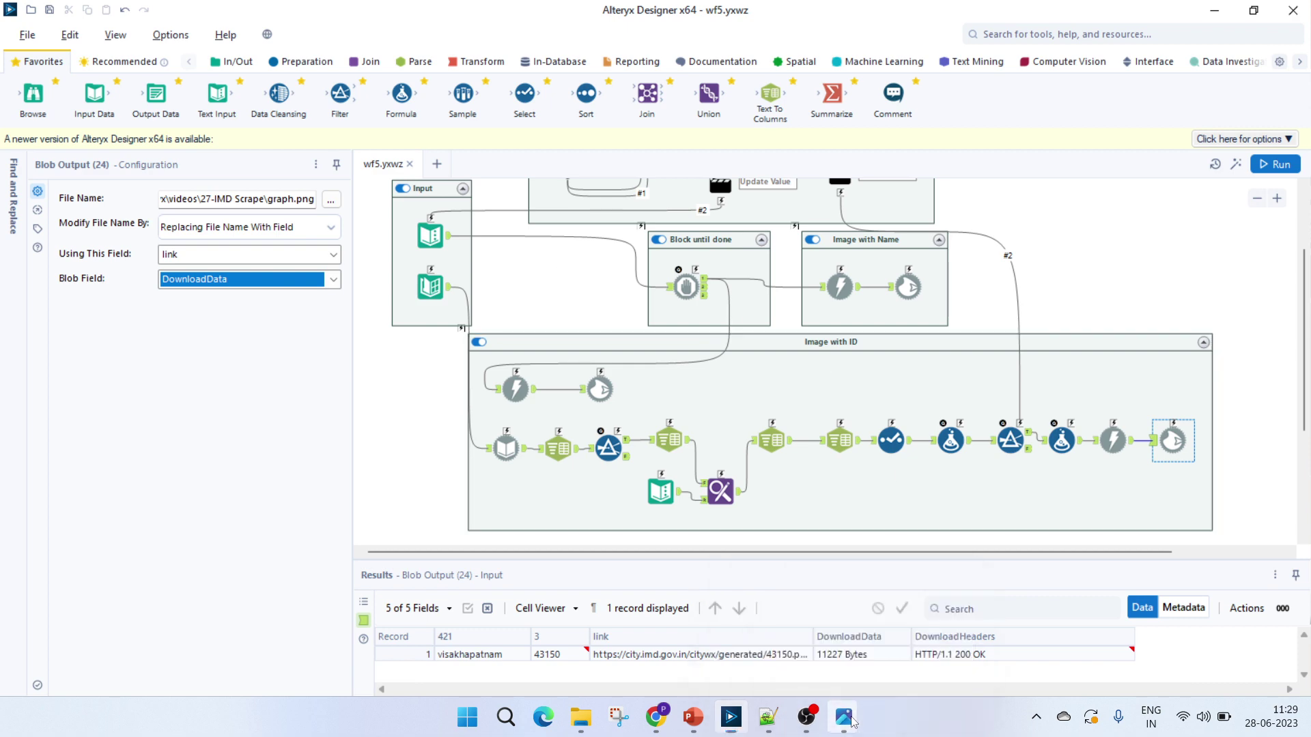
- View the downloaded Durg weekly temperature chart in Photos and return to Alteryx
{"action": "mouse_move", "coordinate": [844, 717]}
{"action": "left_click", "coordinate": [888, 635]}
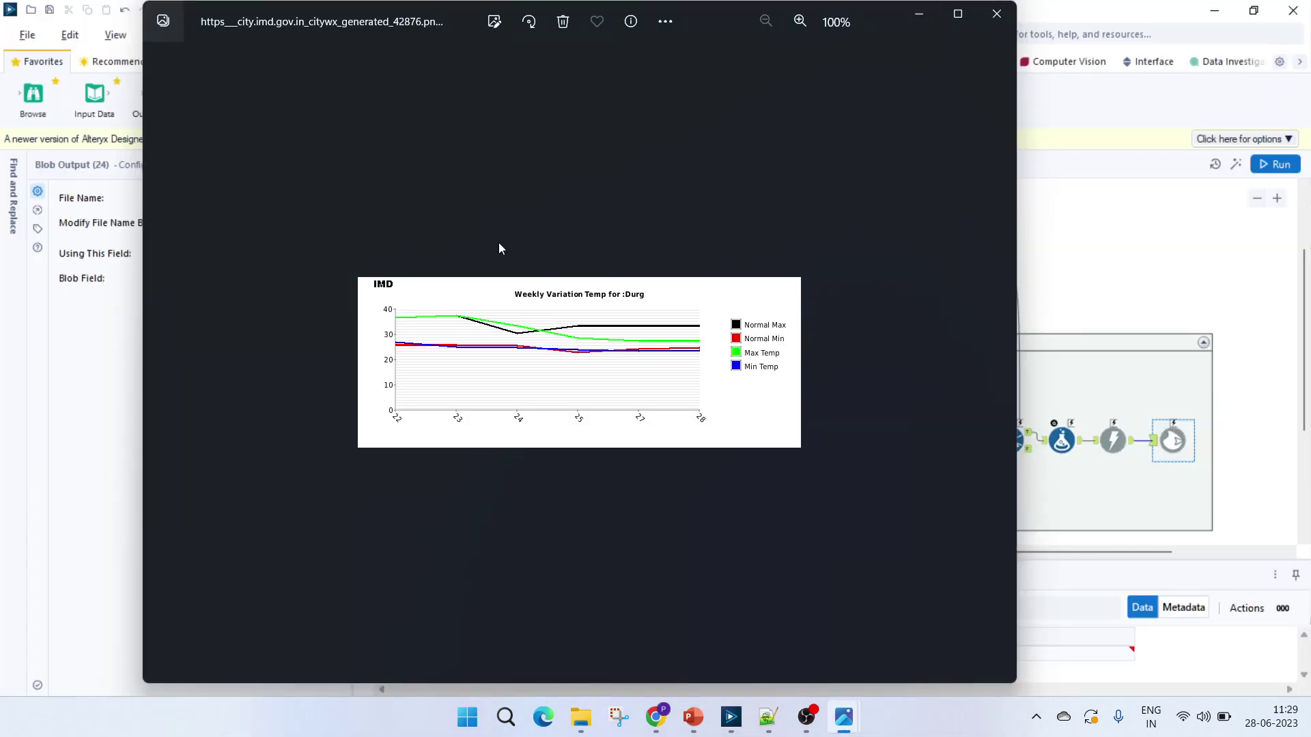
{"action": "left_click", "coordinate": [915, 19]}
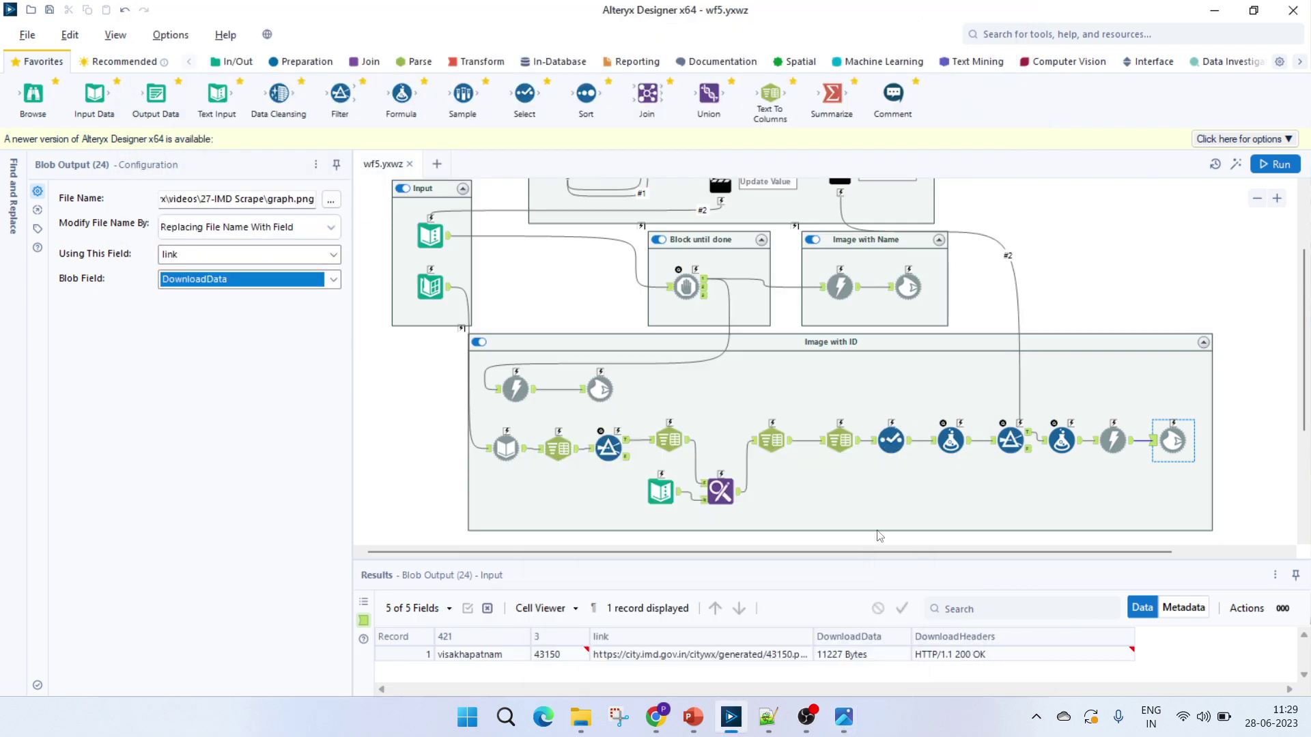
{"action": "left_click", "coordinate": [816, 727]}
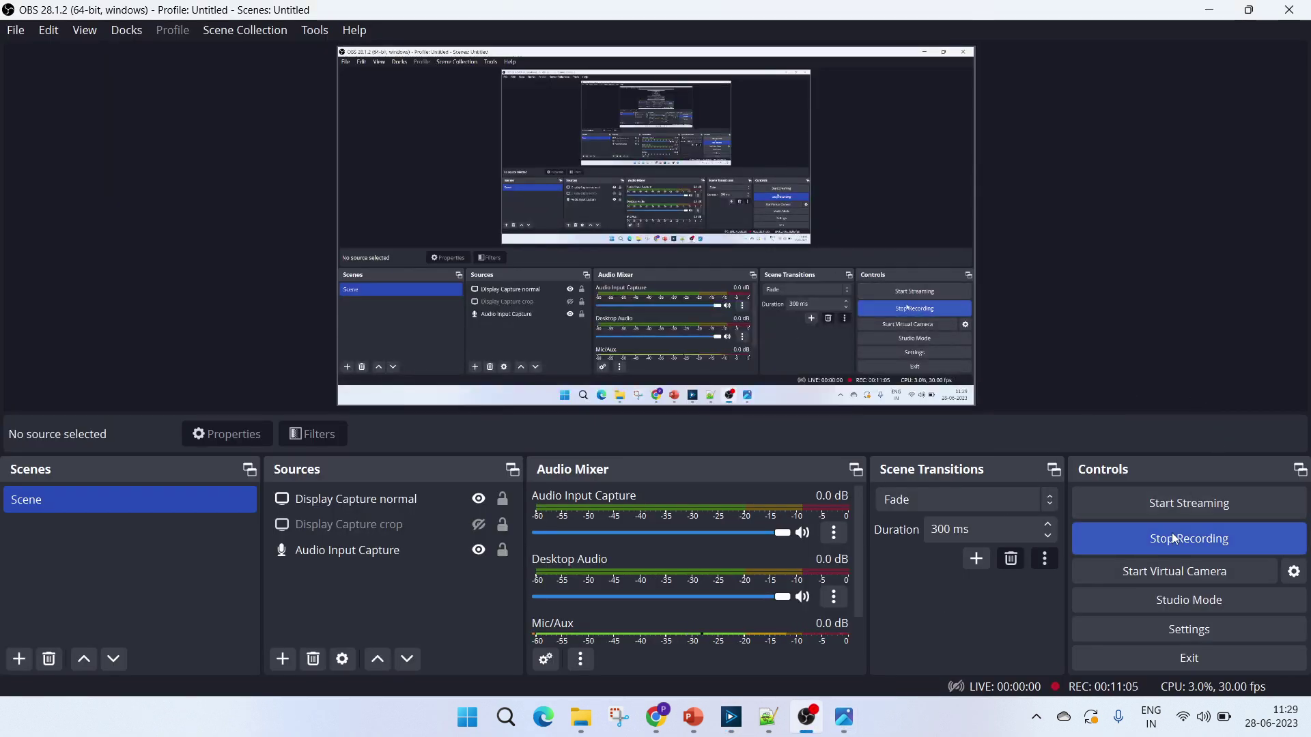